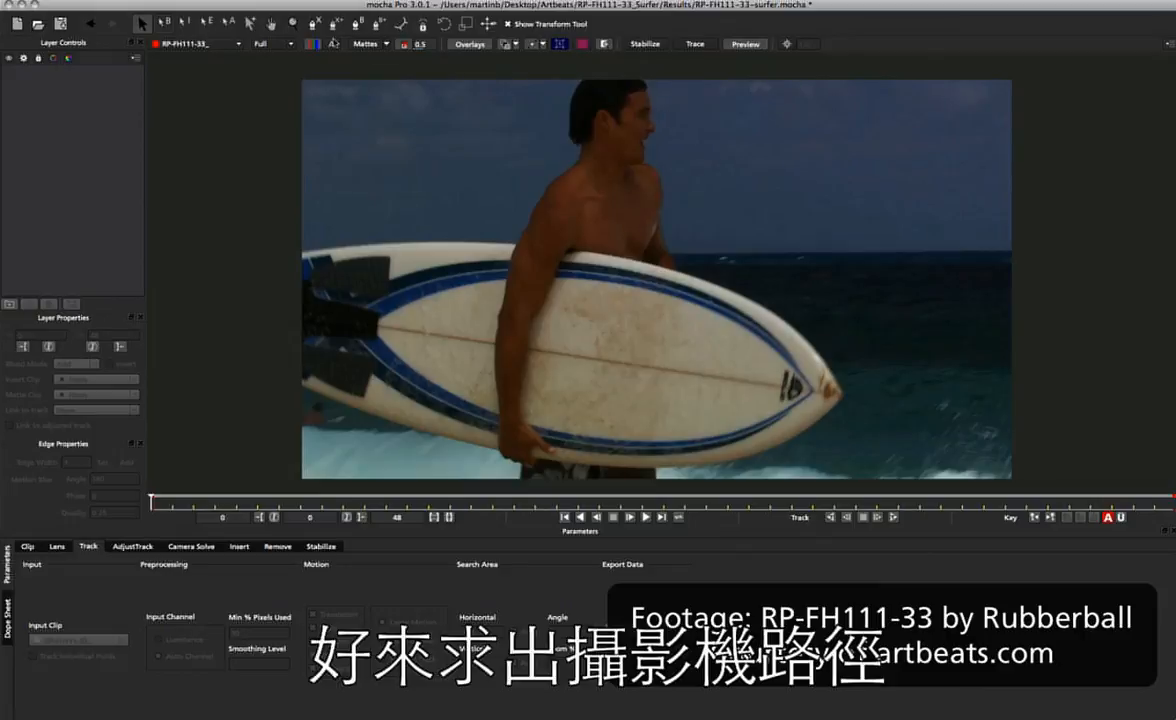
# Draw an X-spline around the sky to the right of the surfer's head and display the planar grid.
pyautogui.click(313, 23)
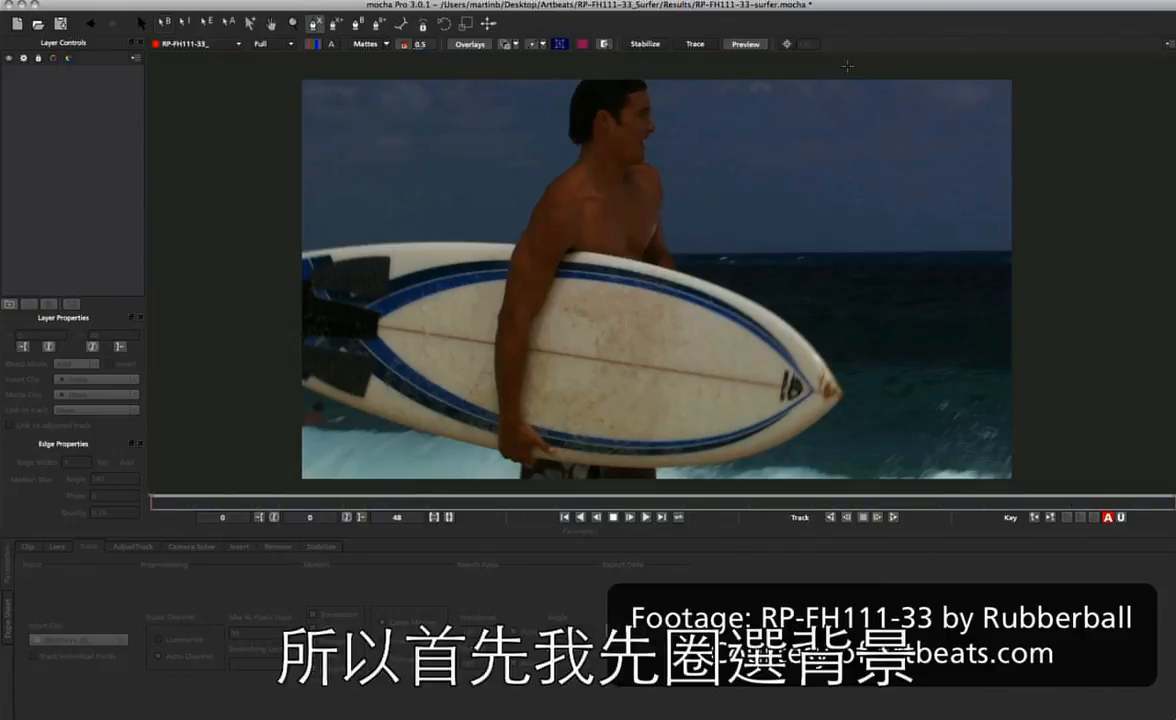
pyautogui.click(740, 61)
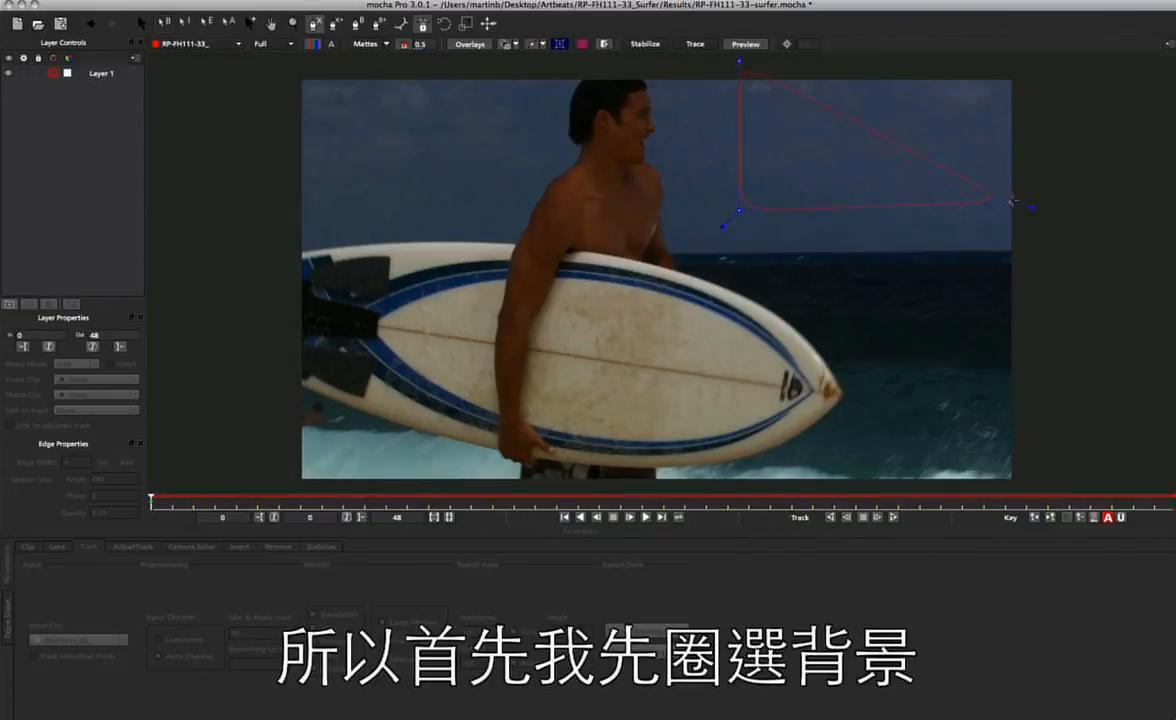
pyautogui.click(1027, 62)
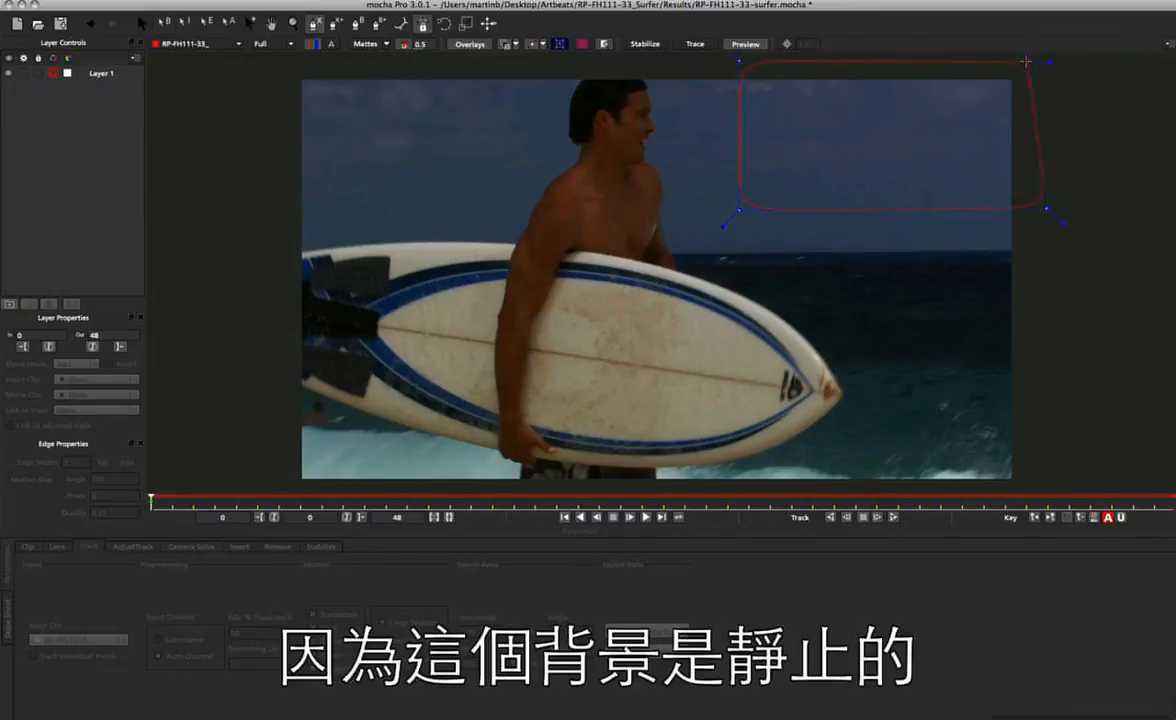
pyautogui.rightClick(1027, 62)
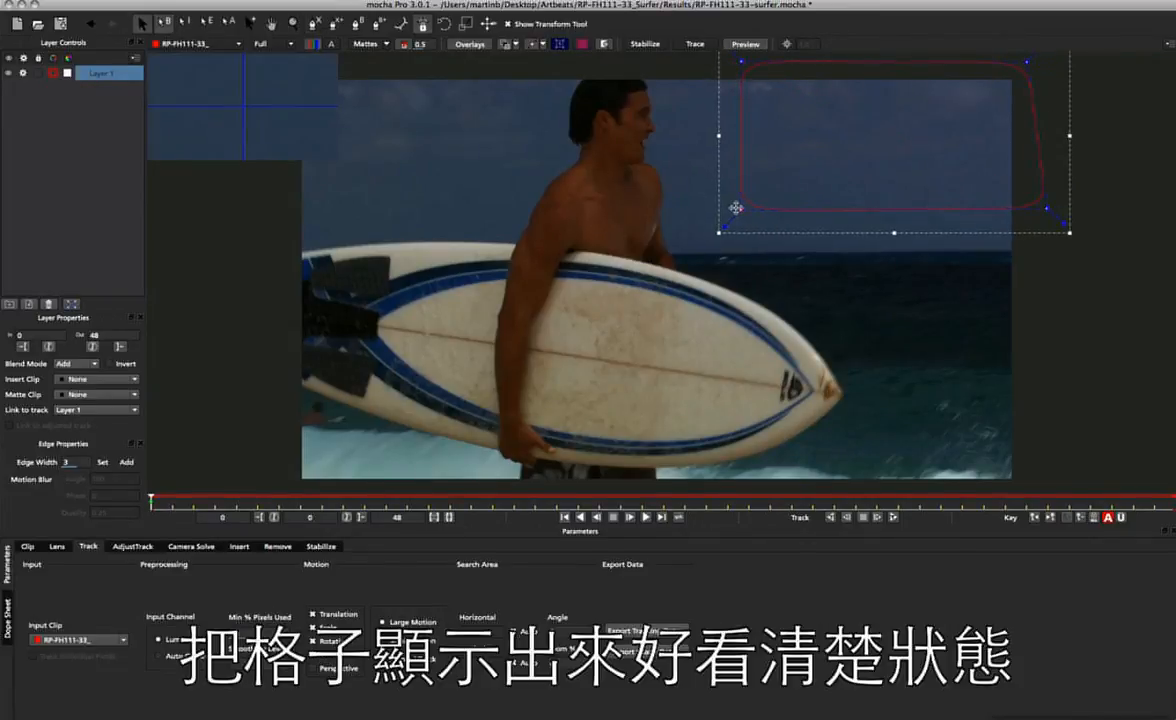
pyautogui.click(535, 44)
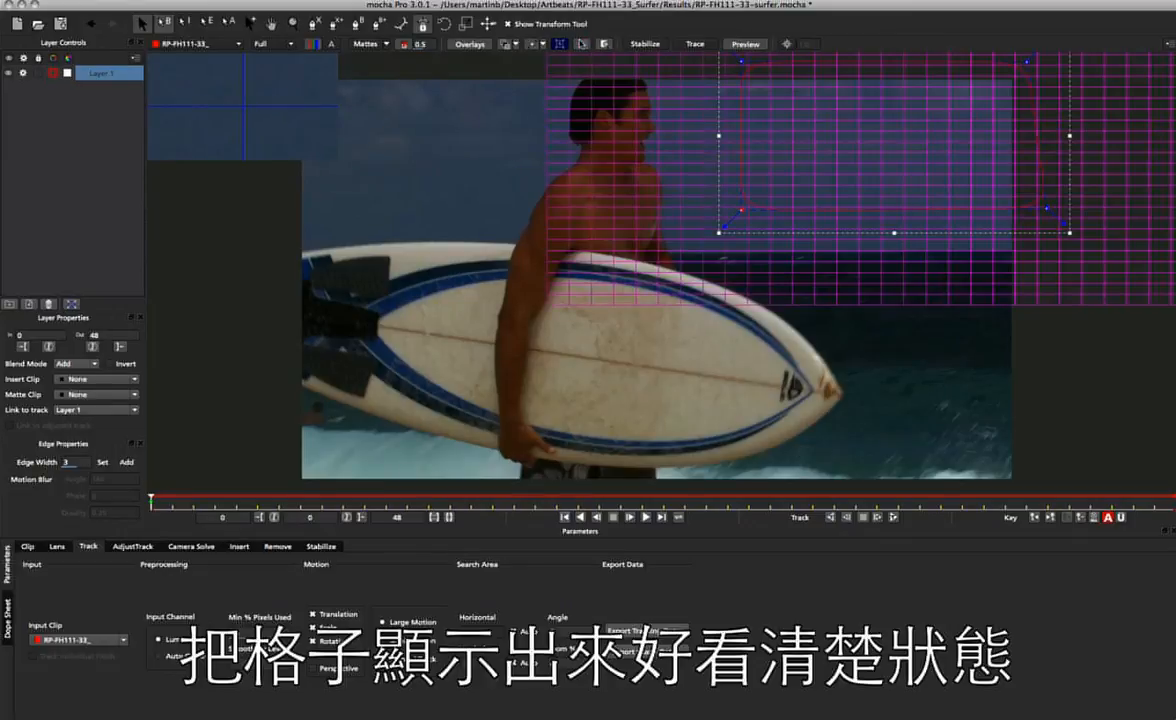
# At frame 15, pull the spline's lower-left corner inward clear of the surfer's elbow, then return to frame 0.
pyautogui.moveTo(149, 503); pyautogui.dragTo(428, 484)
pyautogui.moveTo(358, 476); pyautogui.dragTo(476, 508)
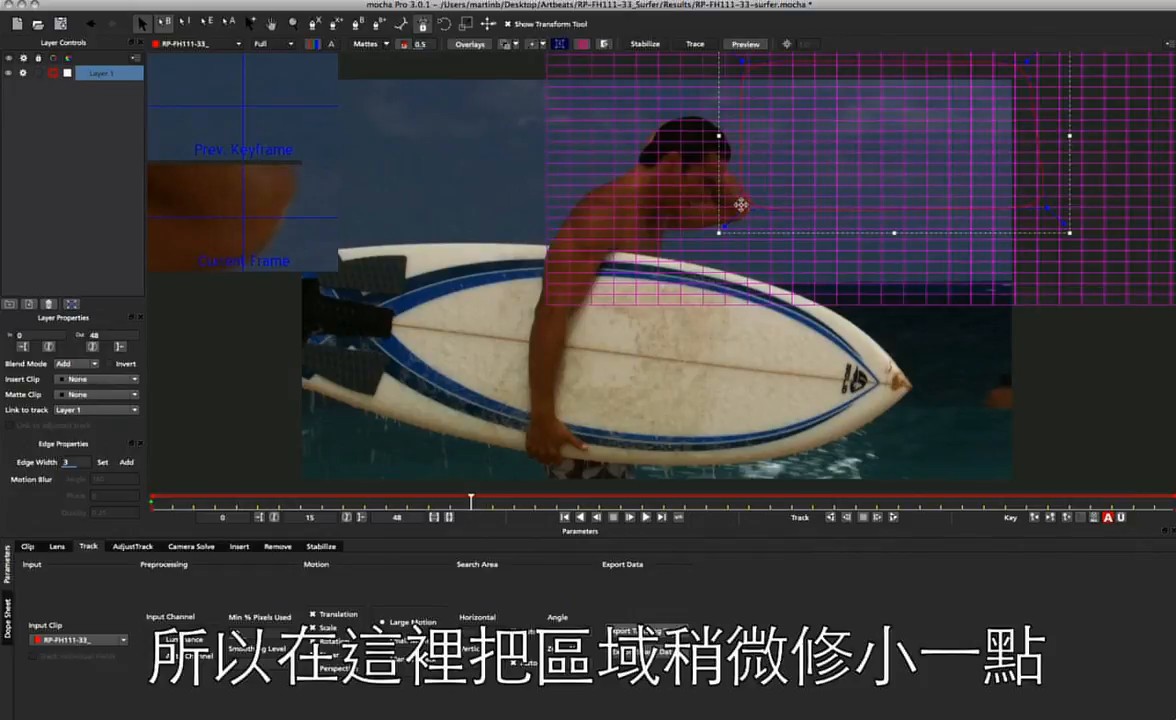
pyautogui.moveTo(741, 206); pyautogui.dragTo(761, 190)
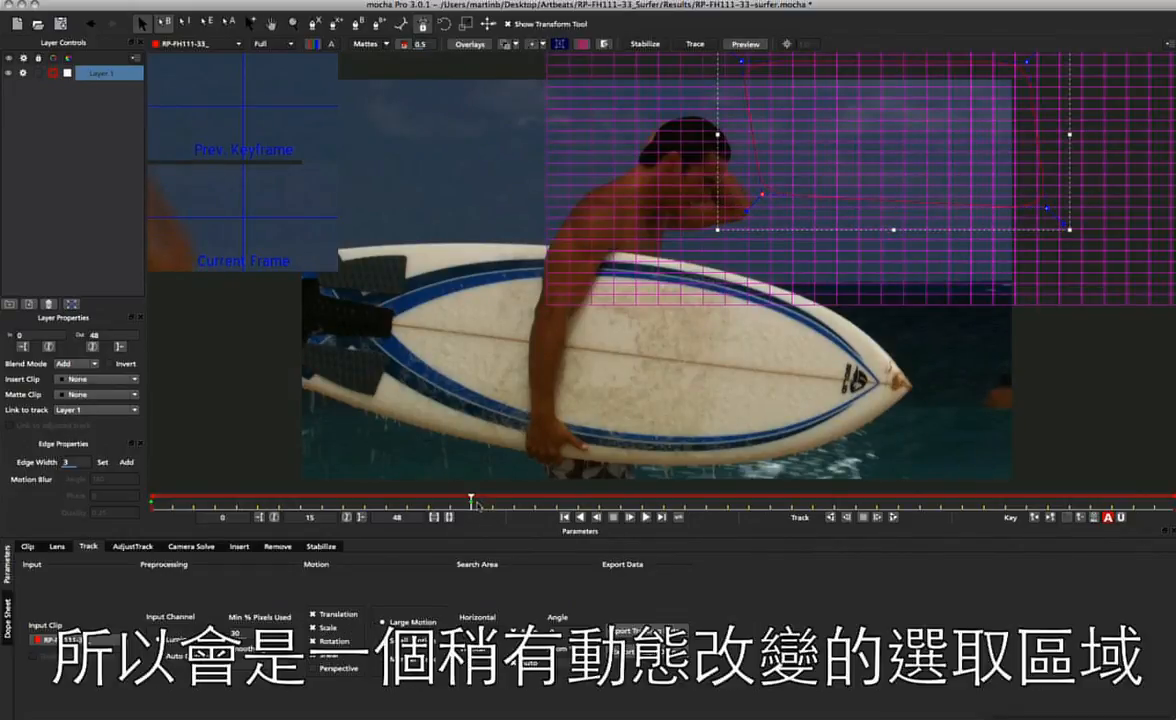
pyautogui.moveTo(456, 501); pyautogui.dragTo(151, 501)
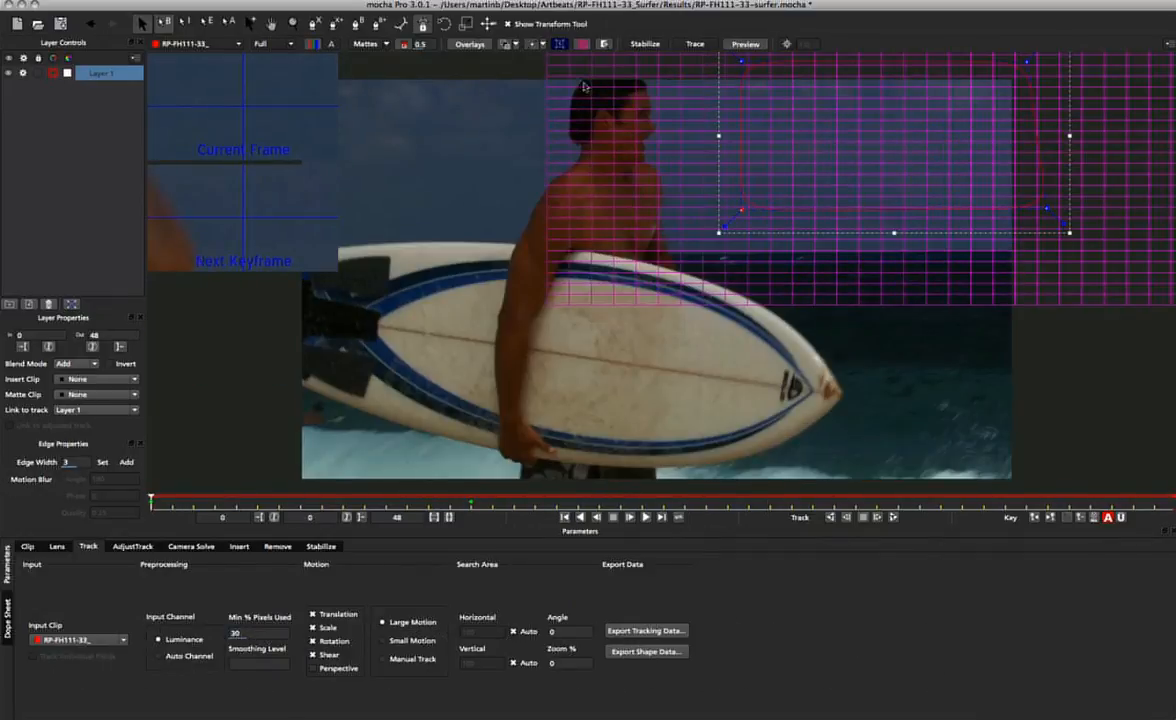
# Add a second X-spline to Layer 1 around the sky to the left of the surfer, above the surfboard.
pyautogui.click(338, 25)
pyautogui.click(480, 65)
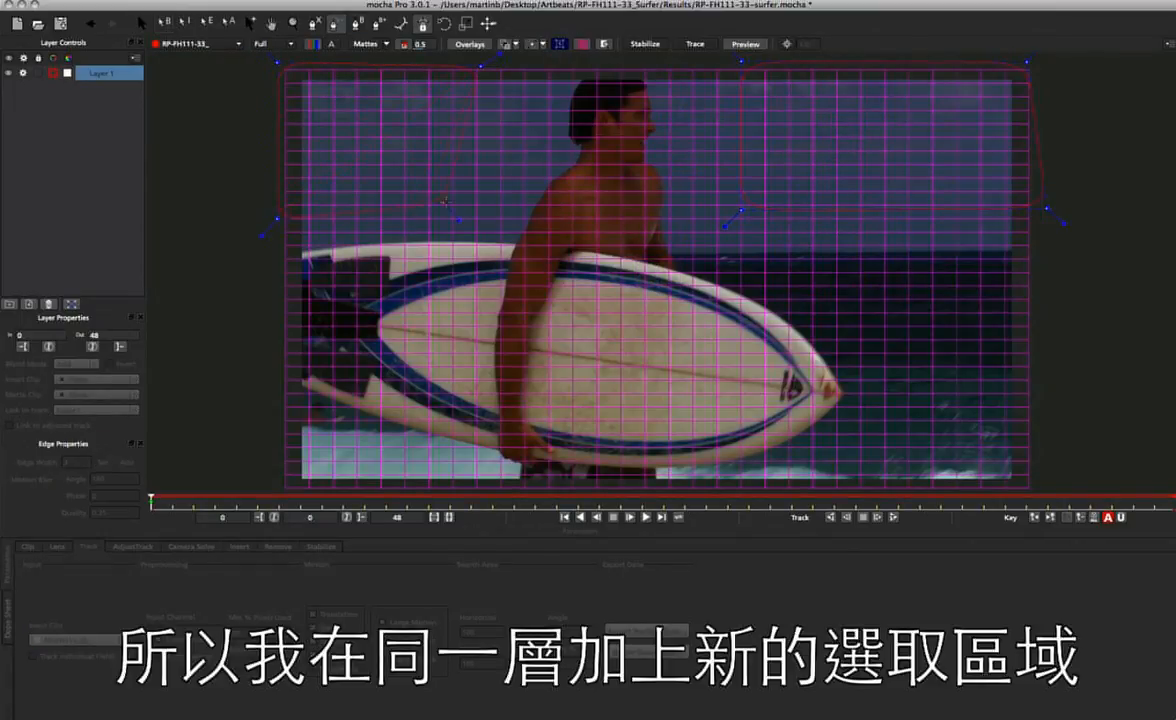
pyautogui.rightClick(507, 212)
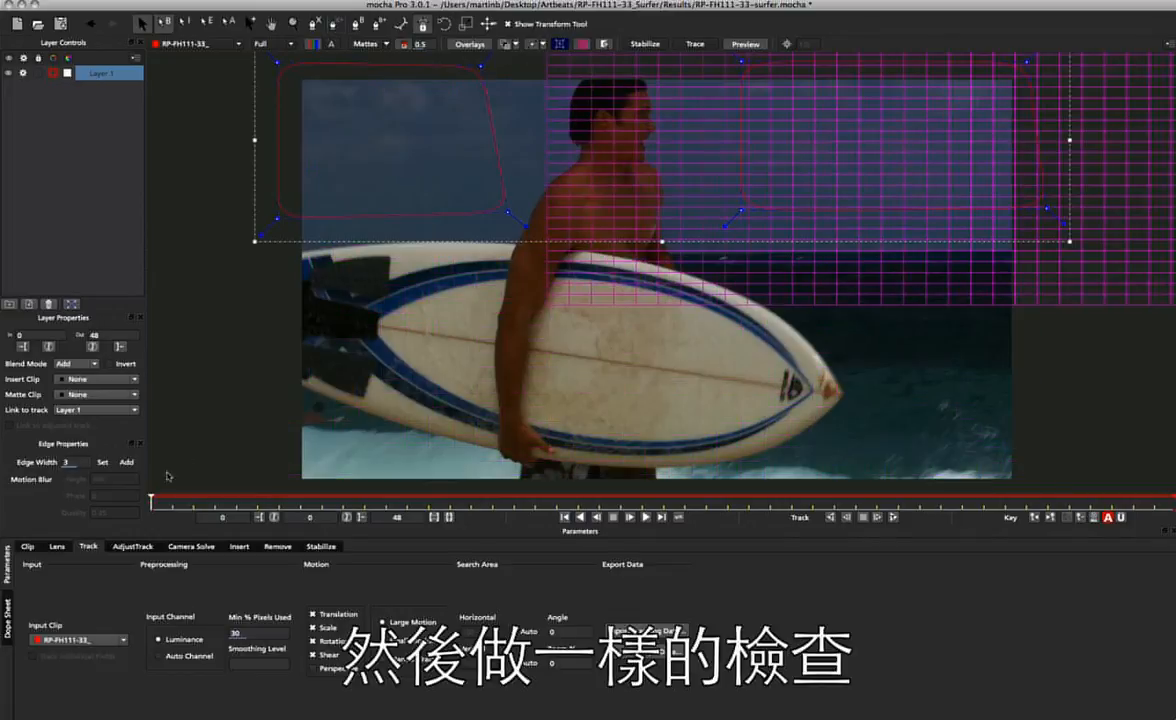
# Keyframe the left sky spline at frame 22, and at frame 30 raise its two lower corners to clear the surfboard.
pyautogui.moveTo(151, 499); pyautogui.dragTo(617, 522)
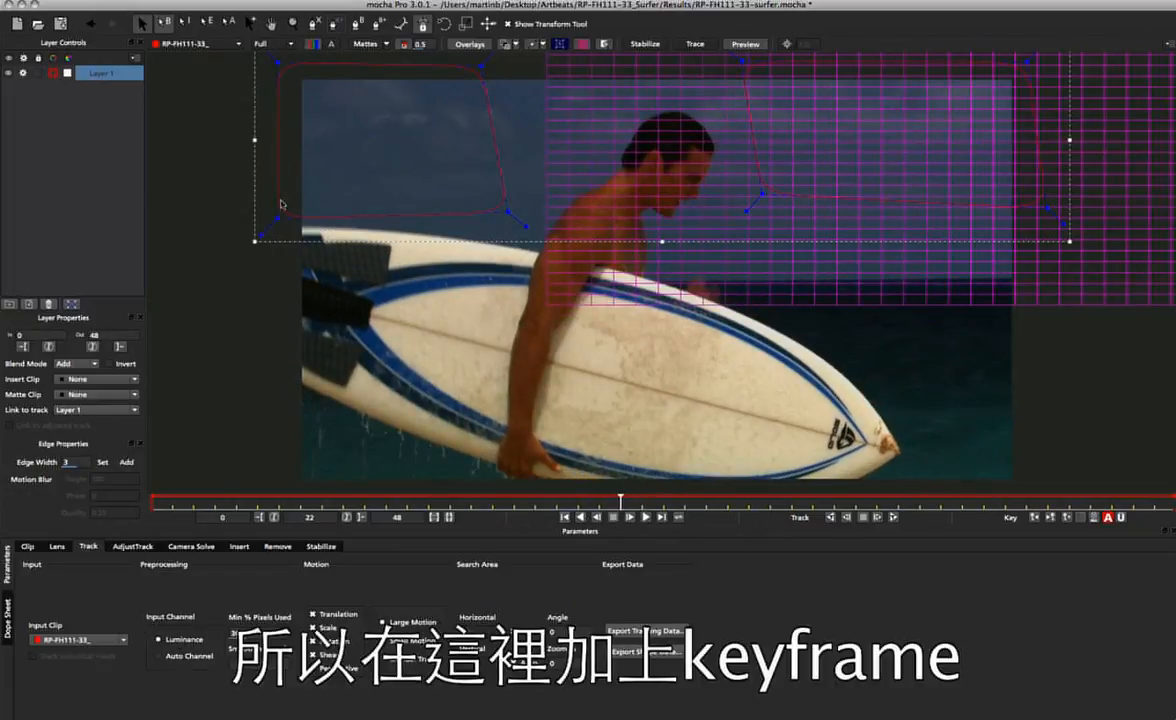
pyautogui.click(277, 217)
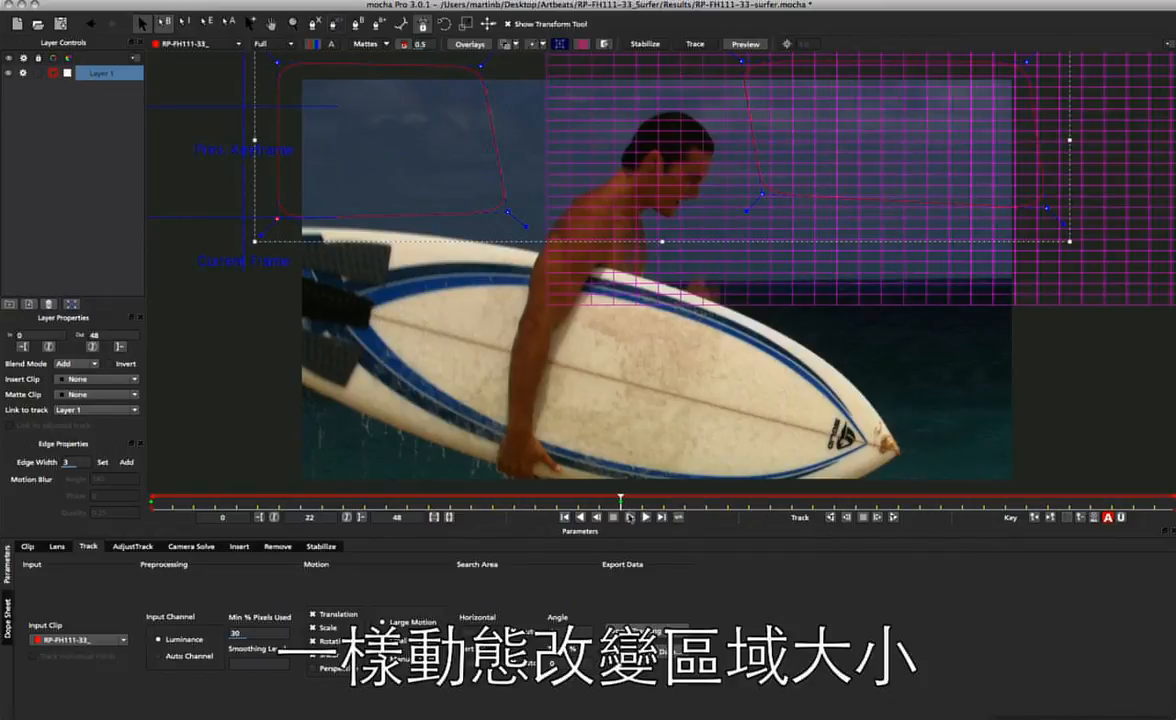
pyautogui.moveTo(621, 503); pyautogui.dragTo(792, 503)
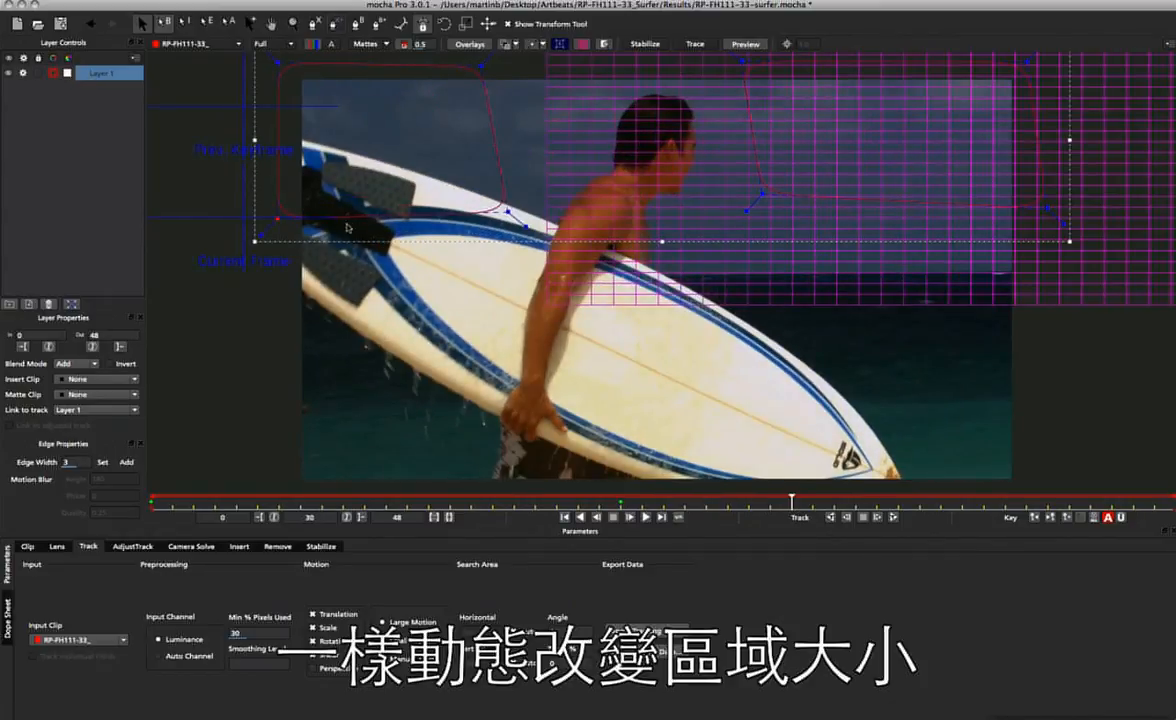
pyautogui.moveTo(272, 216); pyautogui.dragTo(298, 120)
pyautogui.moveTo(509, 212); pyautogui.dragTo(509, 196)
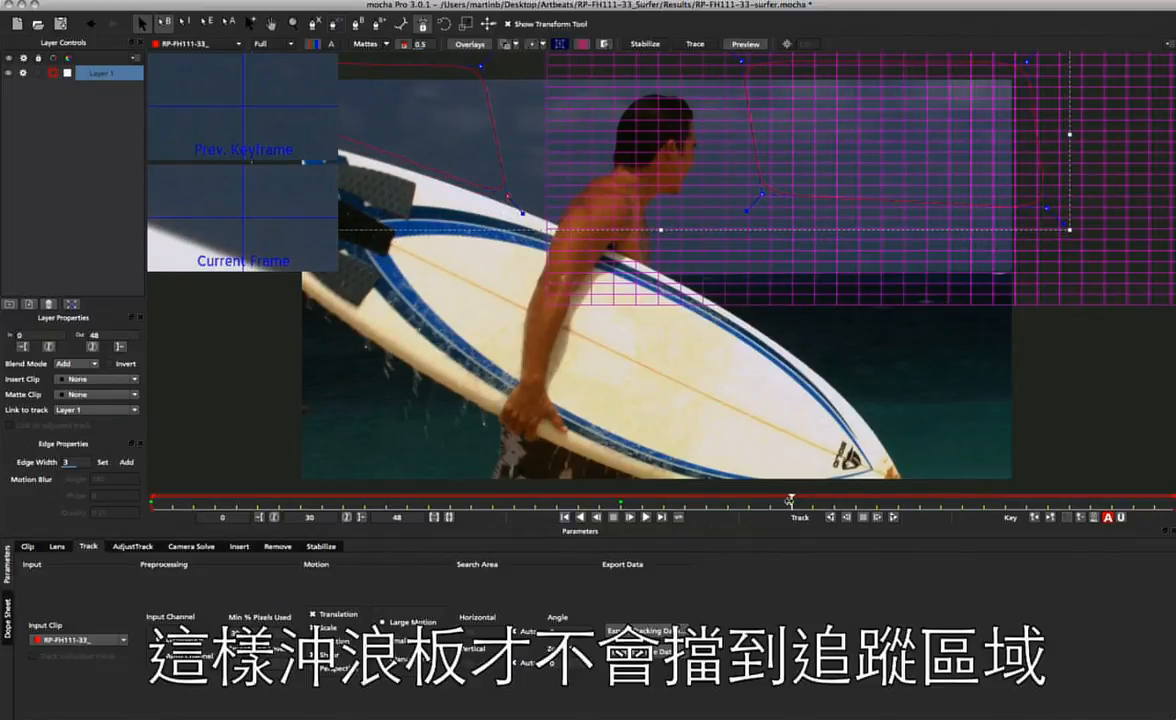
pyautogui.moveTo(790, 500); pyautogui.dragTo(80, 469)
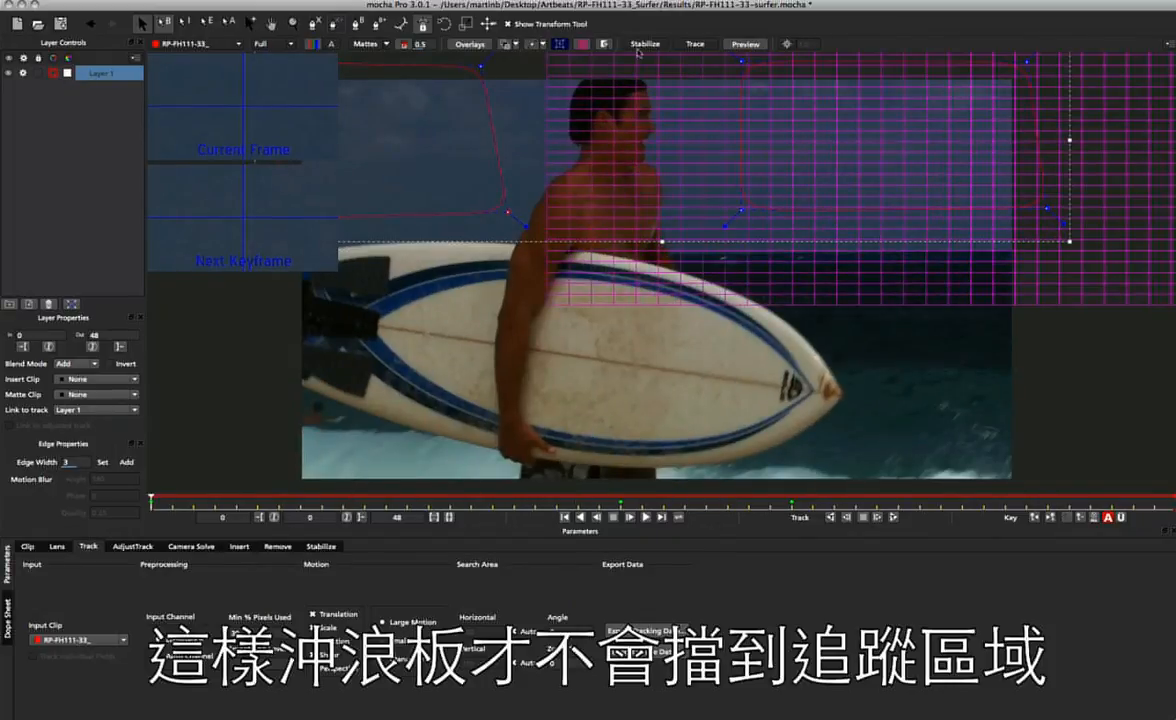
# Turn off the zoom windows and, at frame 30, raise the left spline's lower corners slightly further above the surfboard.
pyautogui.click(605, 45)
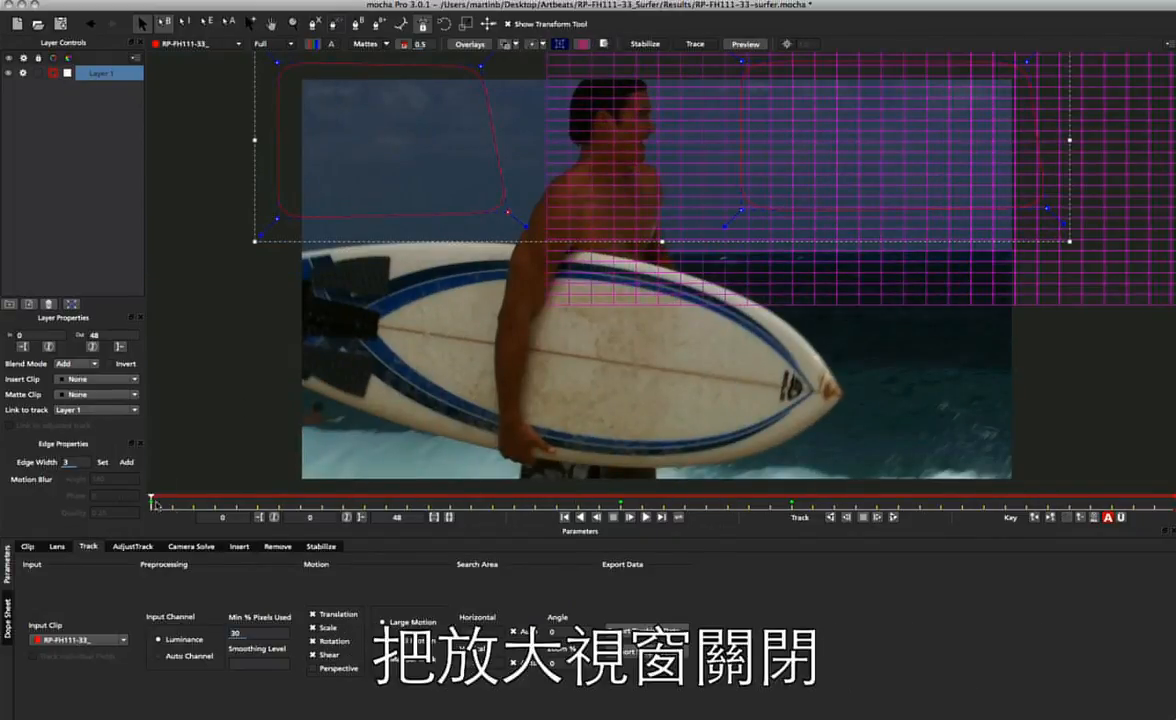
pyautogui.moveTo(153, 503); pyautogui.dragTo(855, 500)
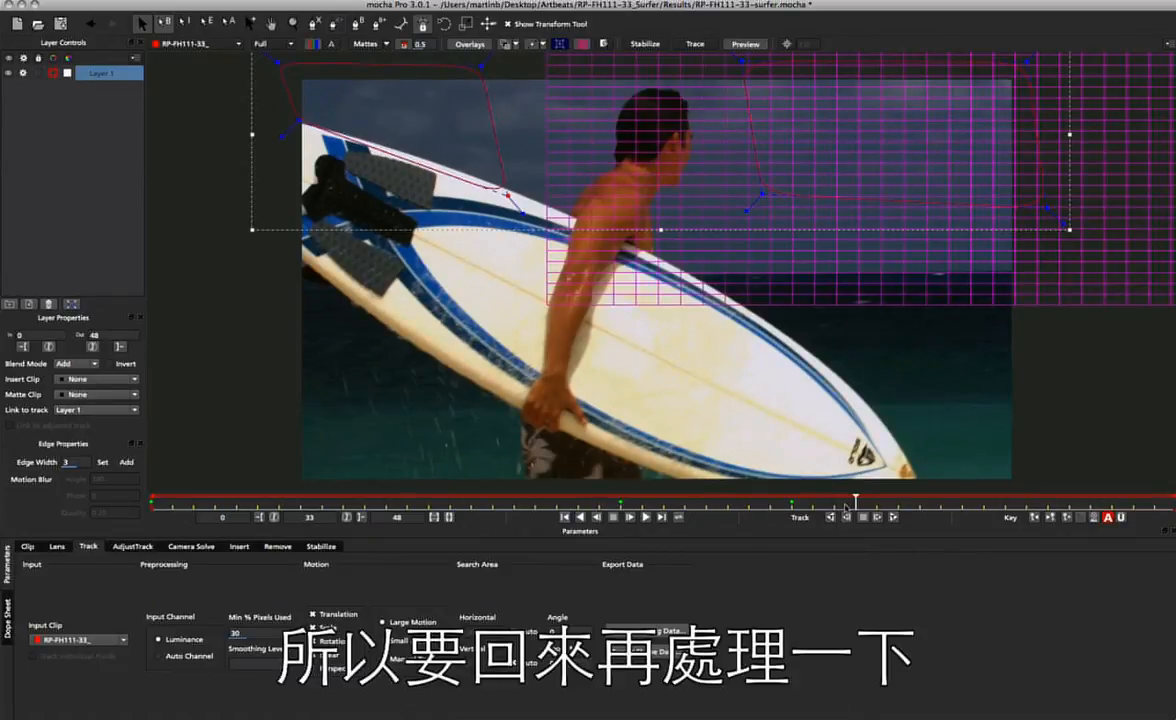
pyautogui.moveTo(854, 502); pyautogui.dragTo(791, 502)
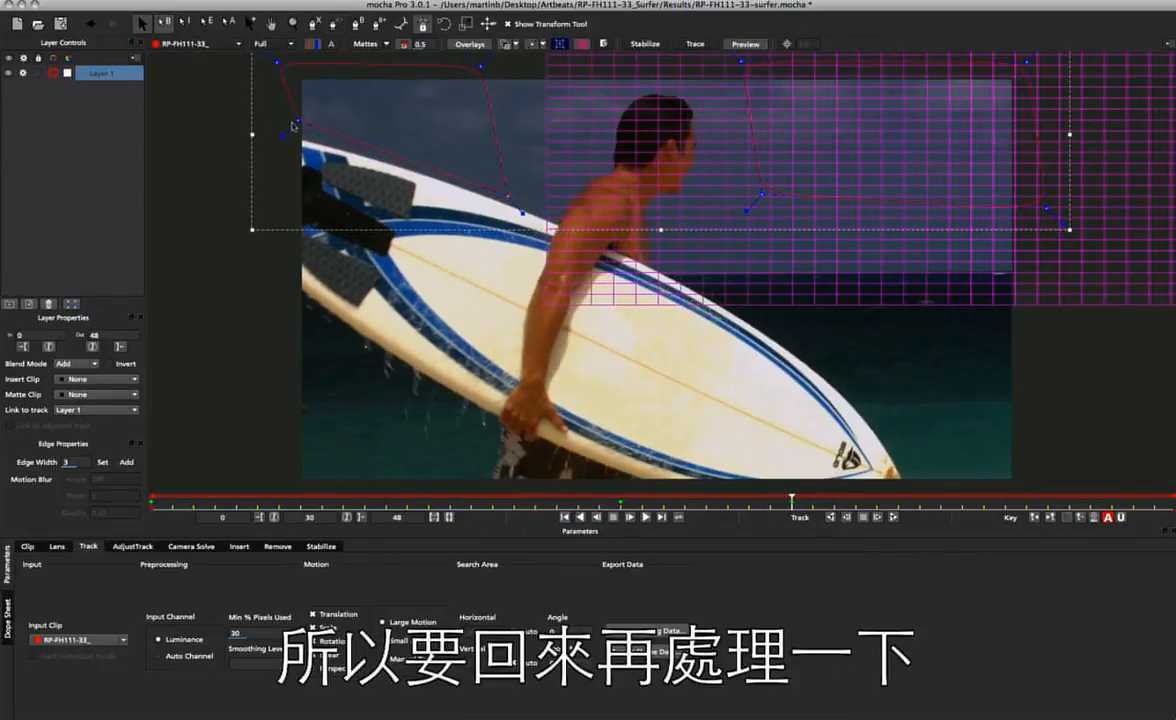
pyautogui.moveTo(290, 110); pyautogui.dragTo(289, 105)
pyautogui.moveTo(504, 185); pyautogui.dragTo(503, 169)
pyautogui.moveTo(791, 502); pyautogui.dragTo(84, 493)
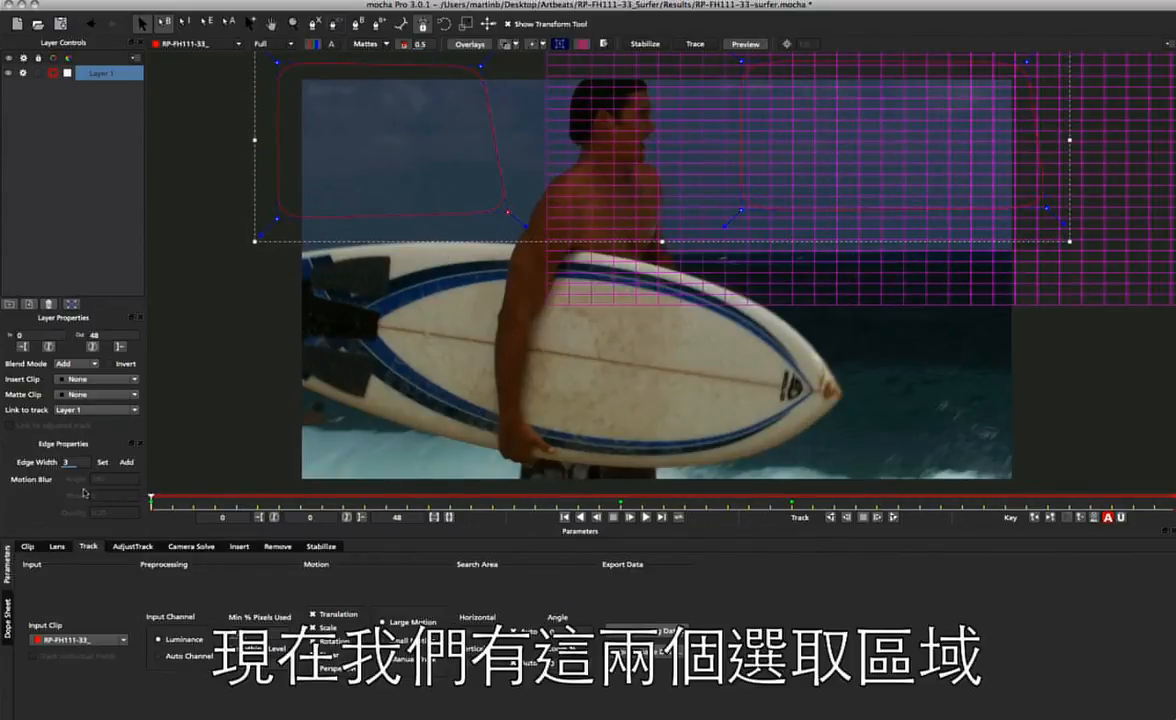
# Set Layer 1's Link to track to None and expand its surface to the full frame with Align Surface.
pyautogui.click(359, 45)
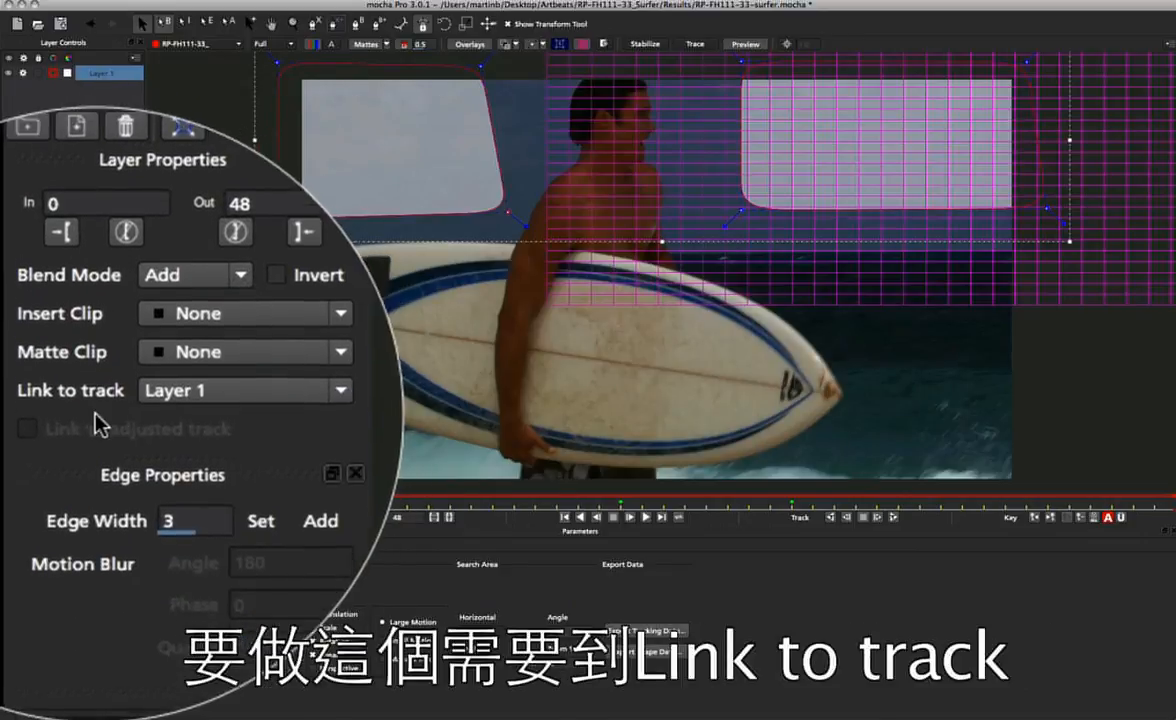
pyautogui.click(174, 410)
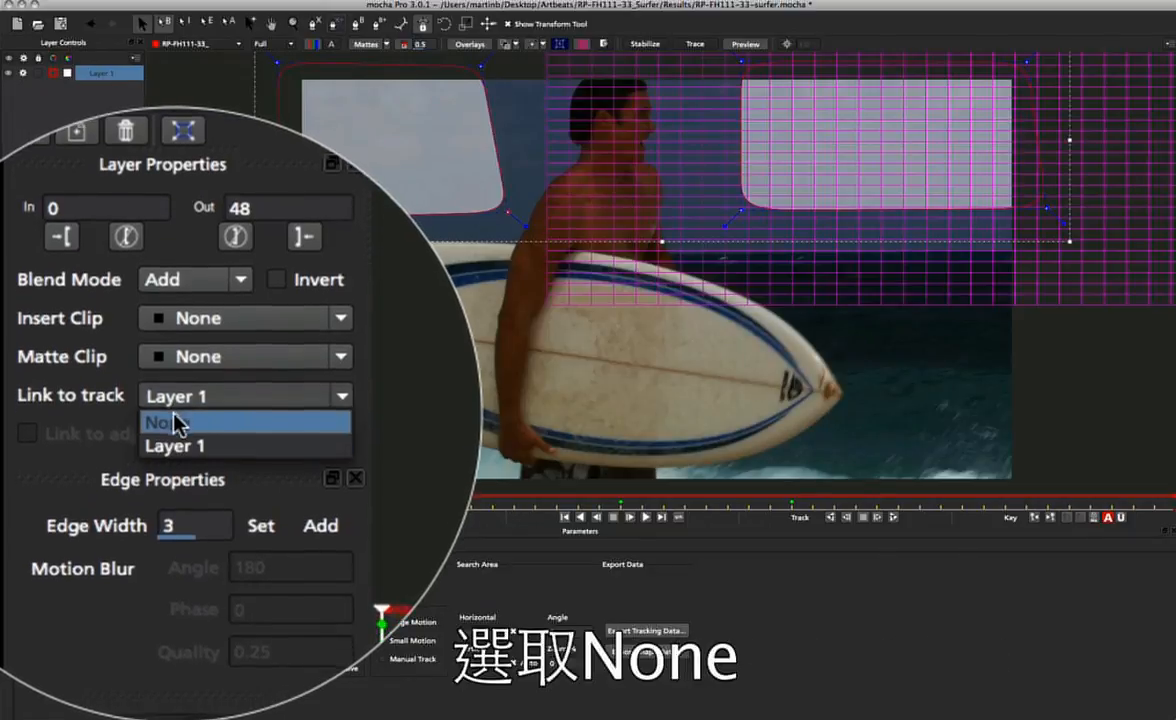
pyautogui.click(170, 424)
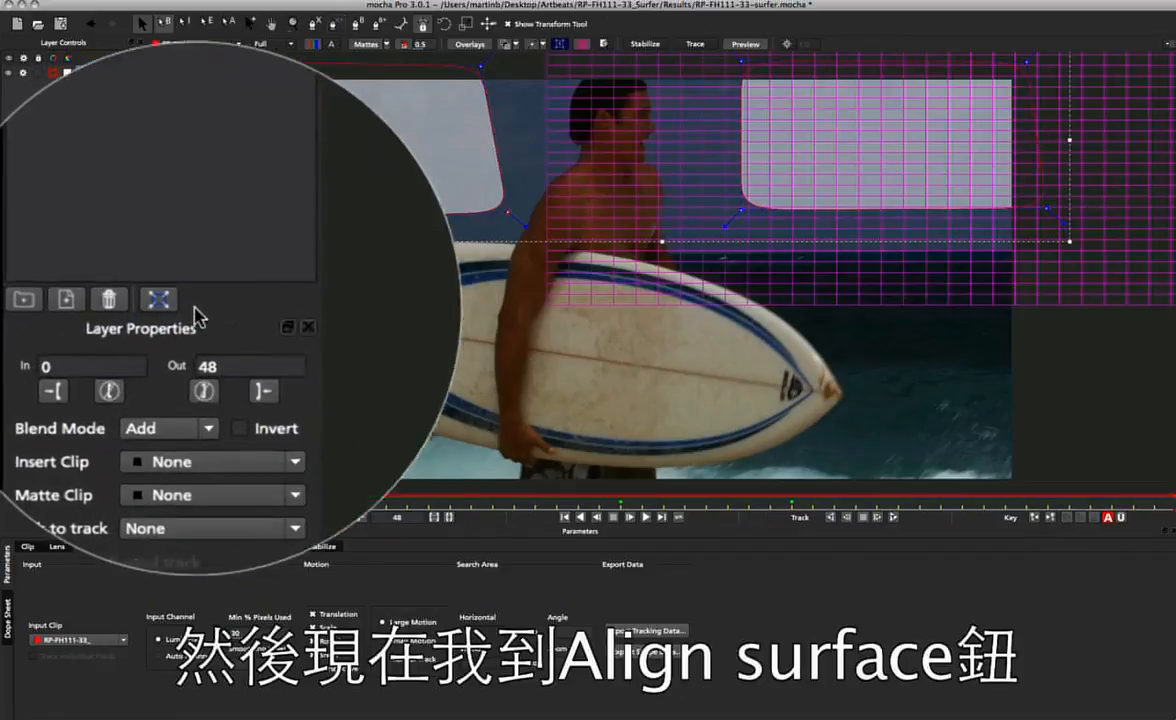
pyautogui.click(71, 303)
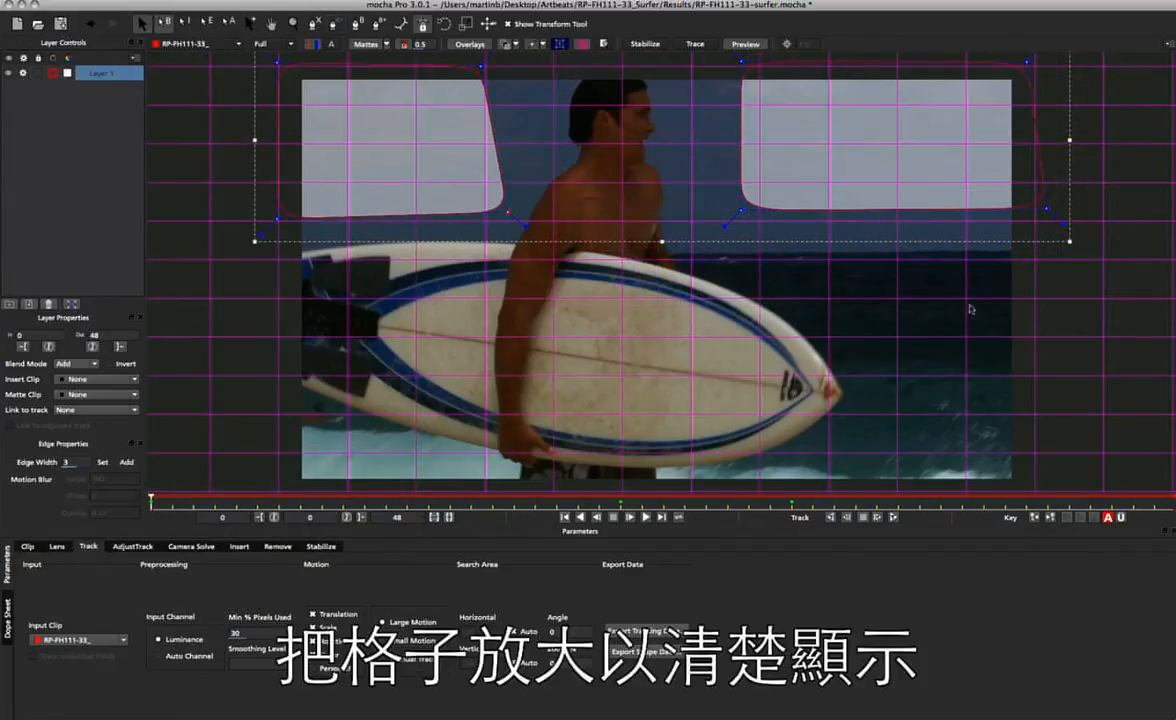
pyautogui.click(365, 46)
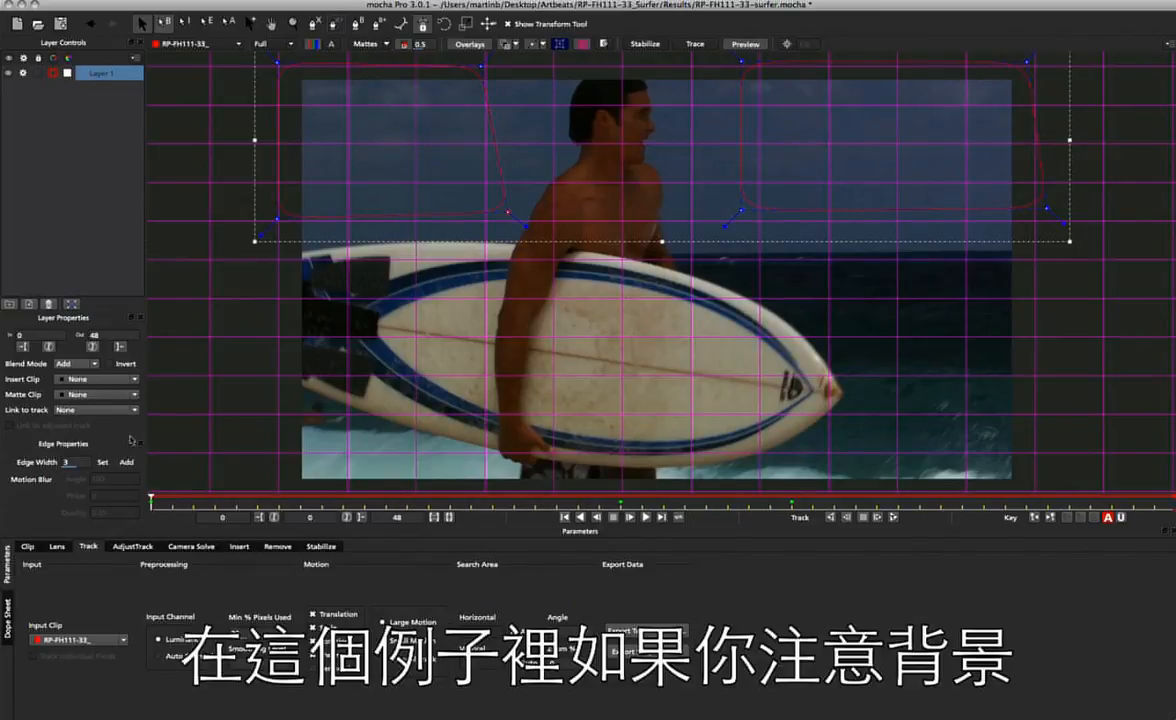
# Limit the tracked motion to translation, scale and rotation, with Min % Pixels Used at 90 and Auto Channel as input.
pyautogui.moveTo(151, 502); pyautogui.dragTo(46, 428)
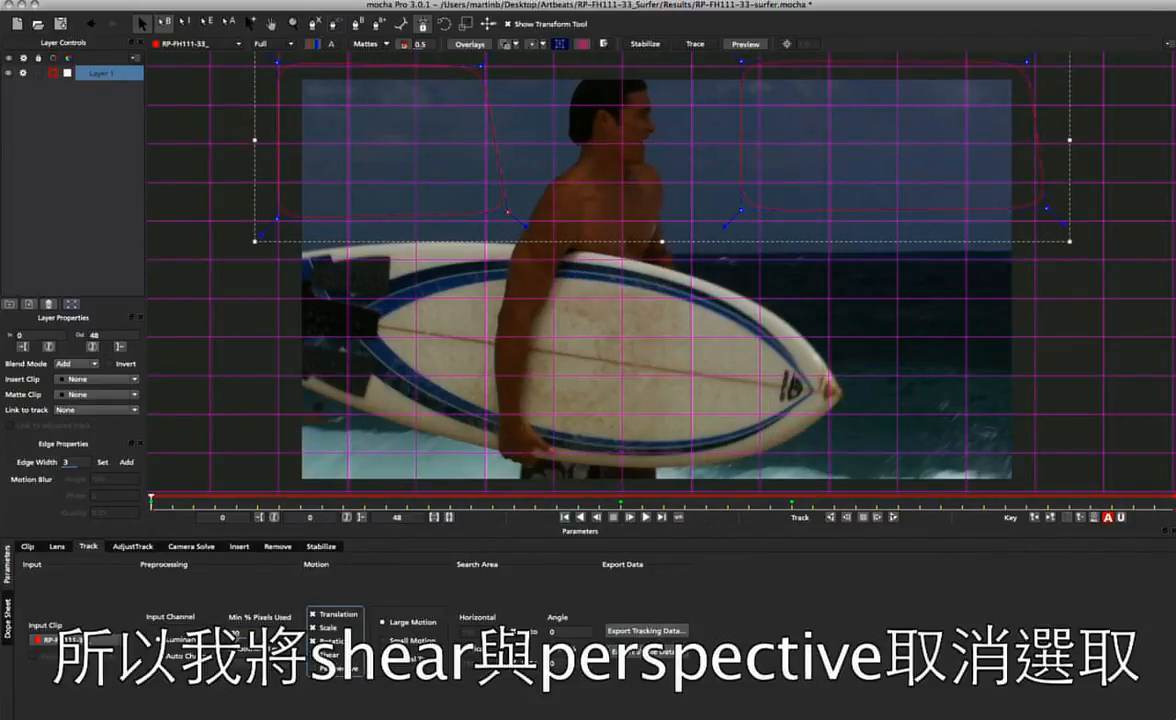
pyautogui.doubleClick(238, 633)
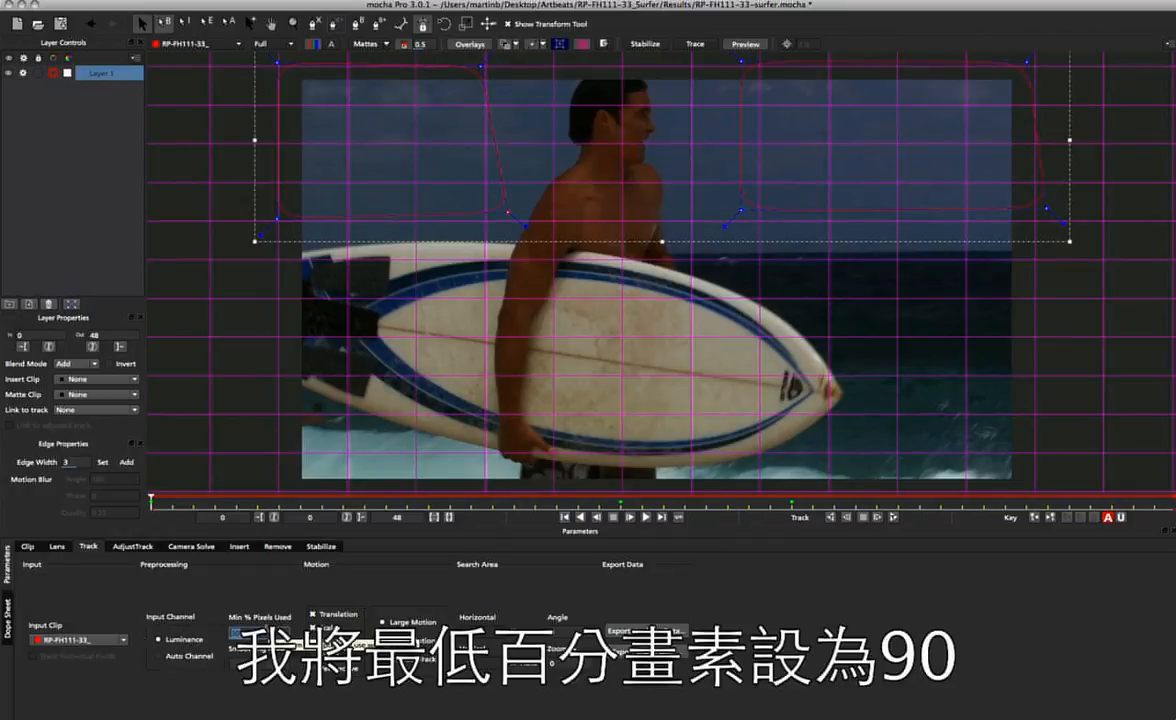
pyautogui.write('90')
pyautogui.press('Return')
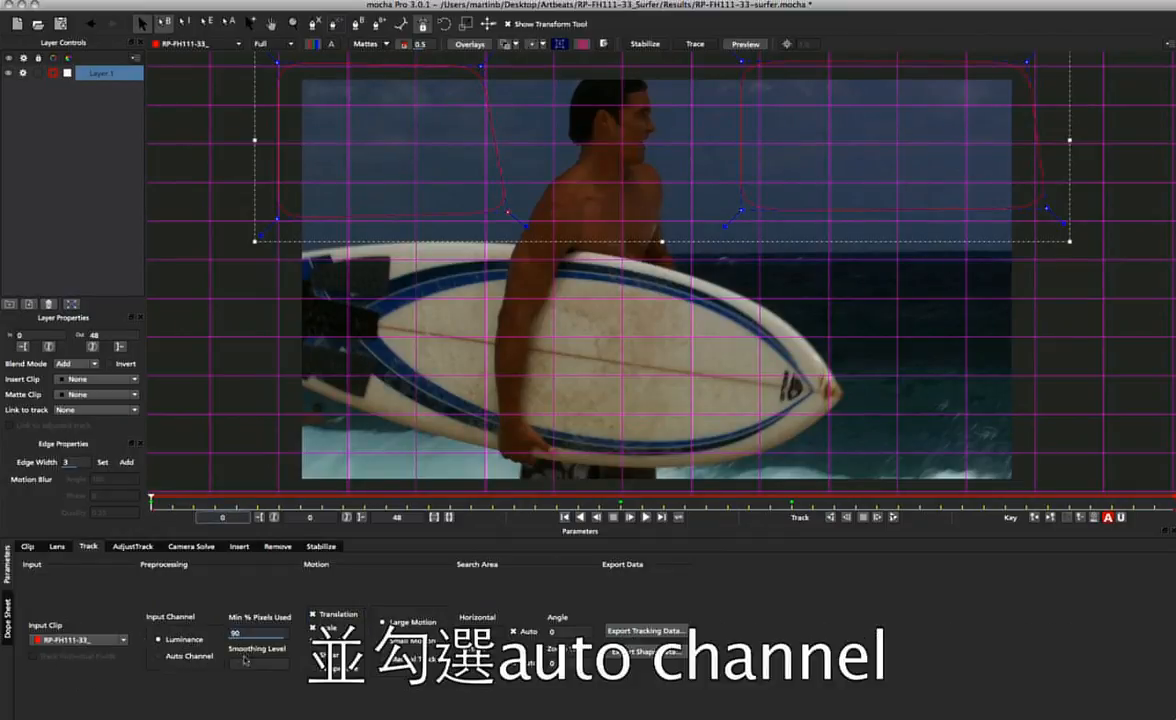
pyautogui.click(200, 655)
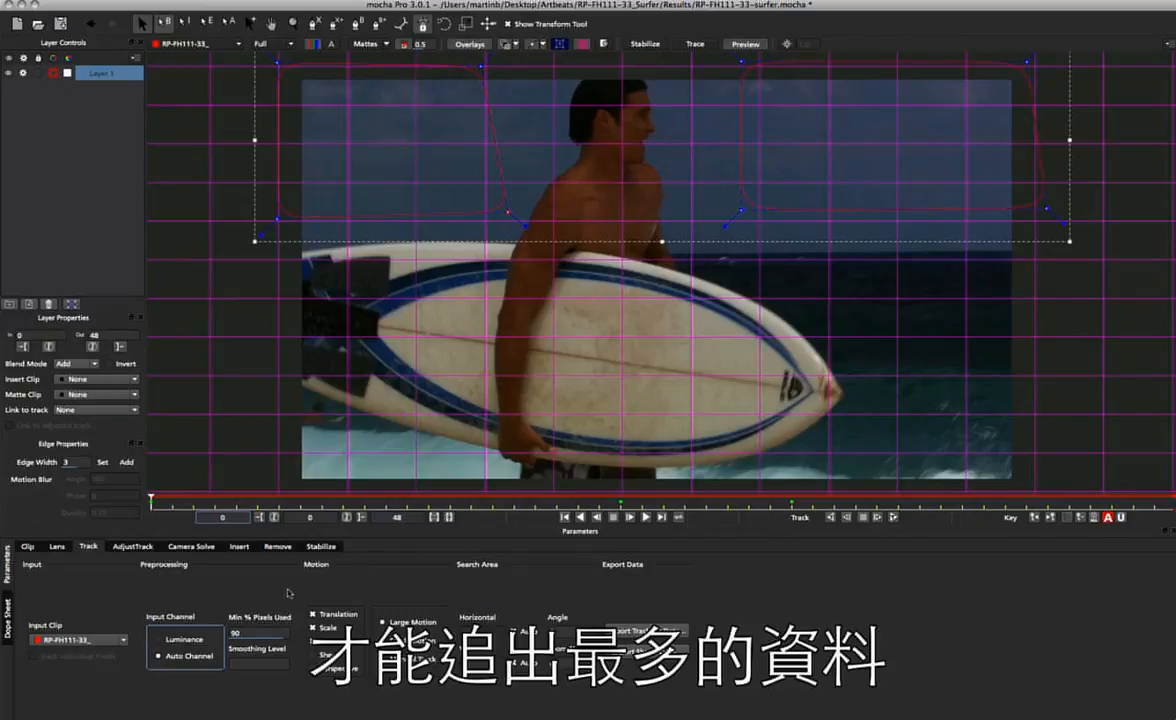
# Track Layer 1 forward to frame 48, checking the mattes and the Stabilize view while it tracks.
pyautogui.click(893, 518)
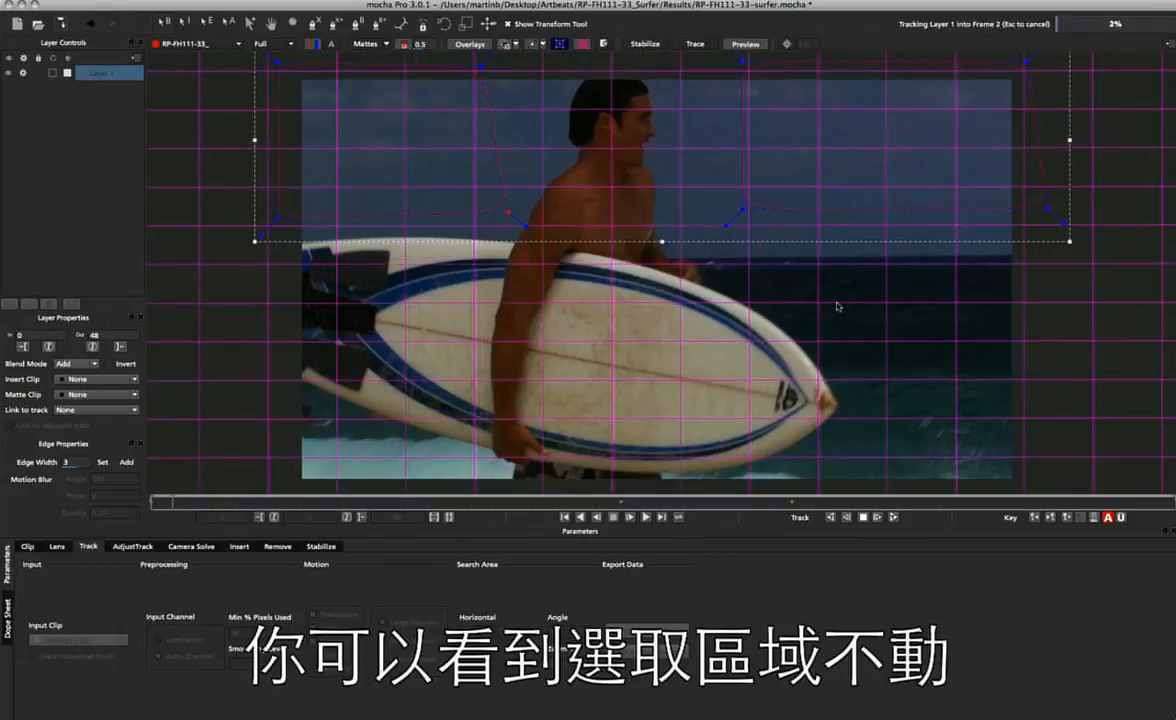
pyautogui.click(375, 45)
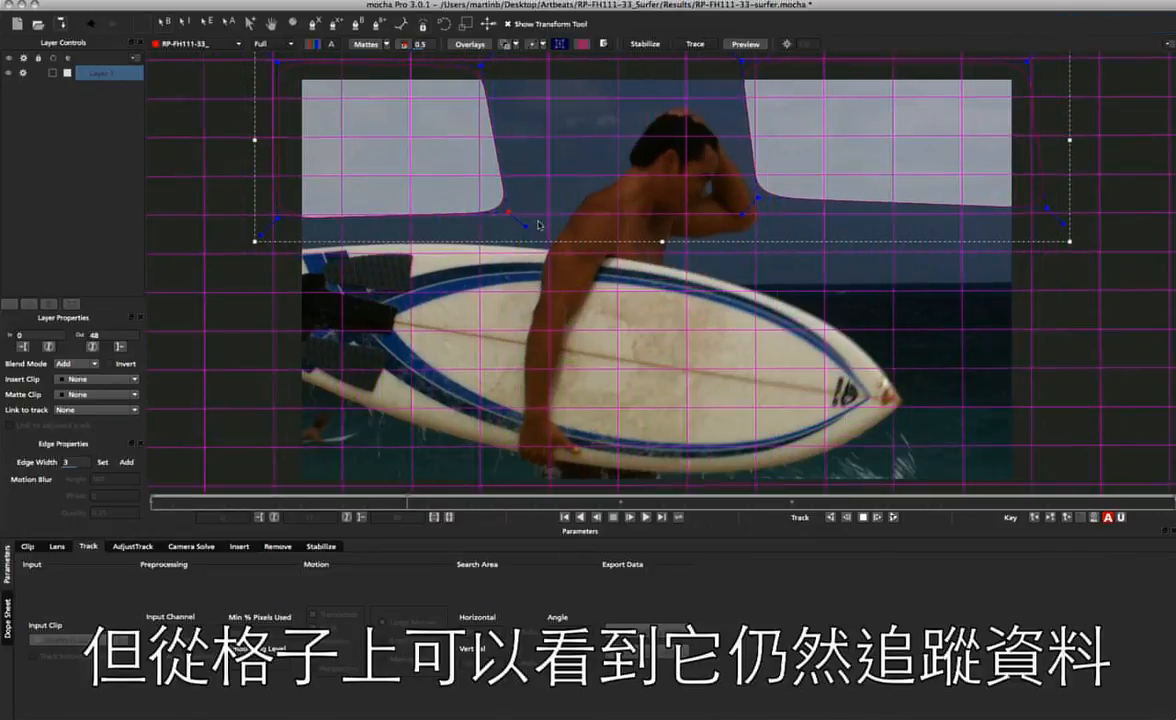
pyautogui.click(358, 45)
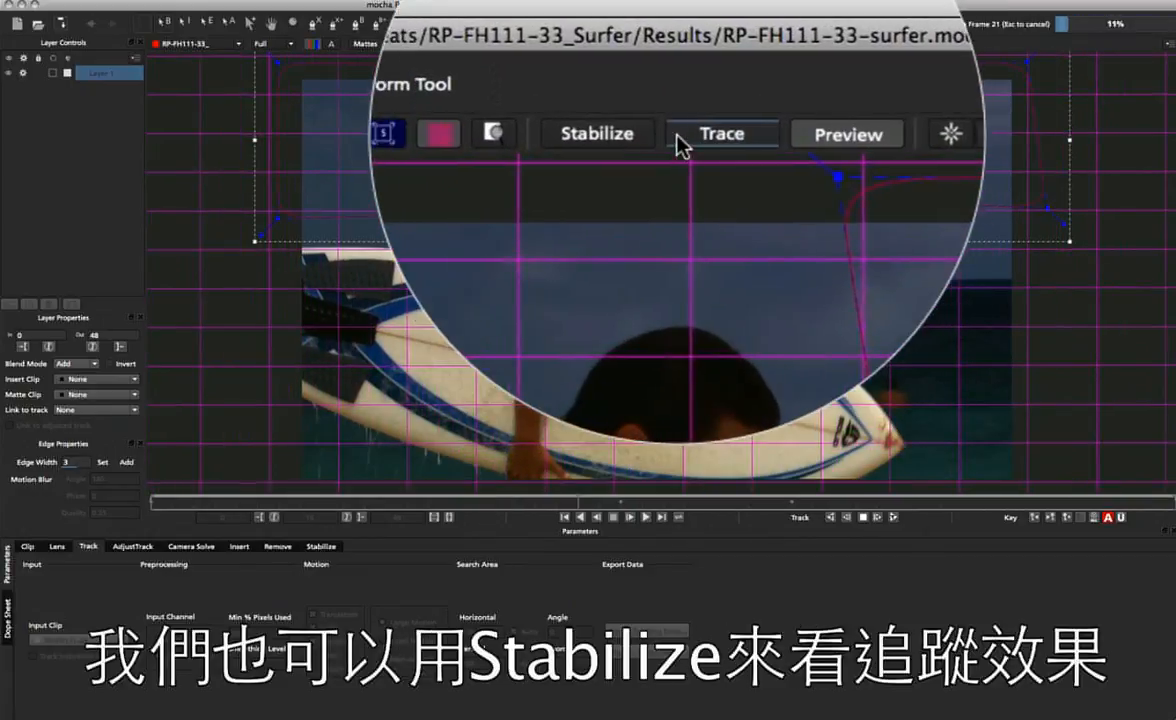
pyautogui.click(641, 45)
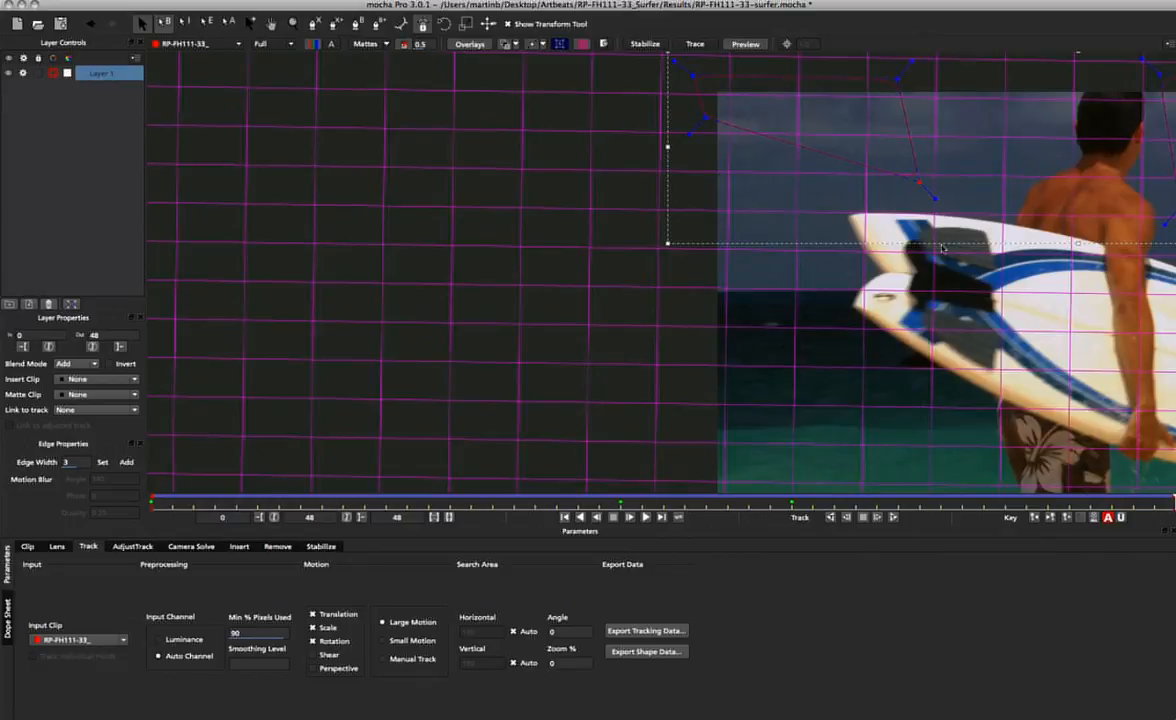
# Scrub the tracked clip back to frame 0 to check the grid against the background, and open the Camera Solve settings.
pyautogui.press('z')
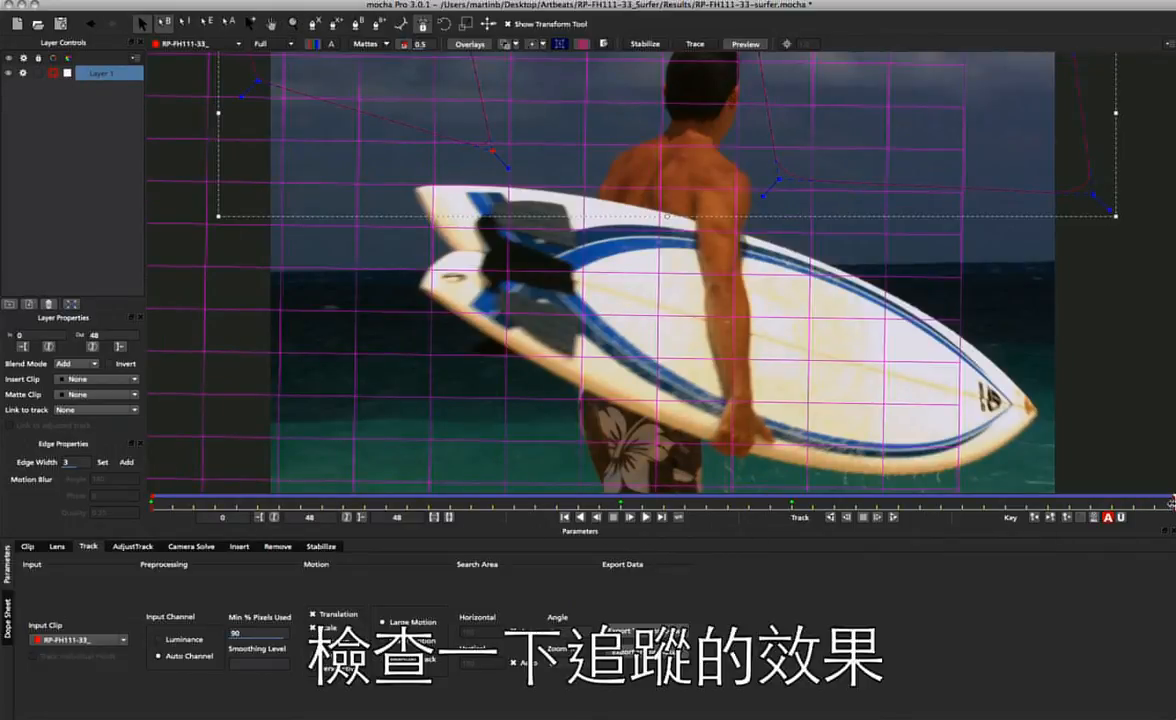
pyautogui.moveTo(1171, 503); pyautogui.dragTo(137, 454)
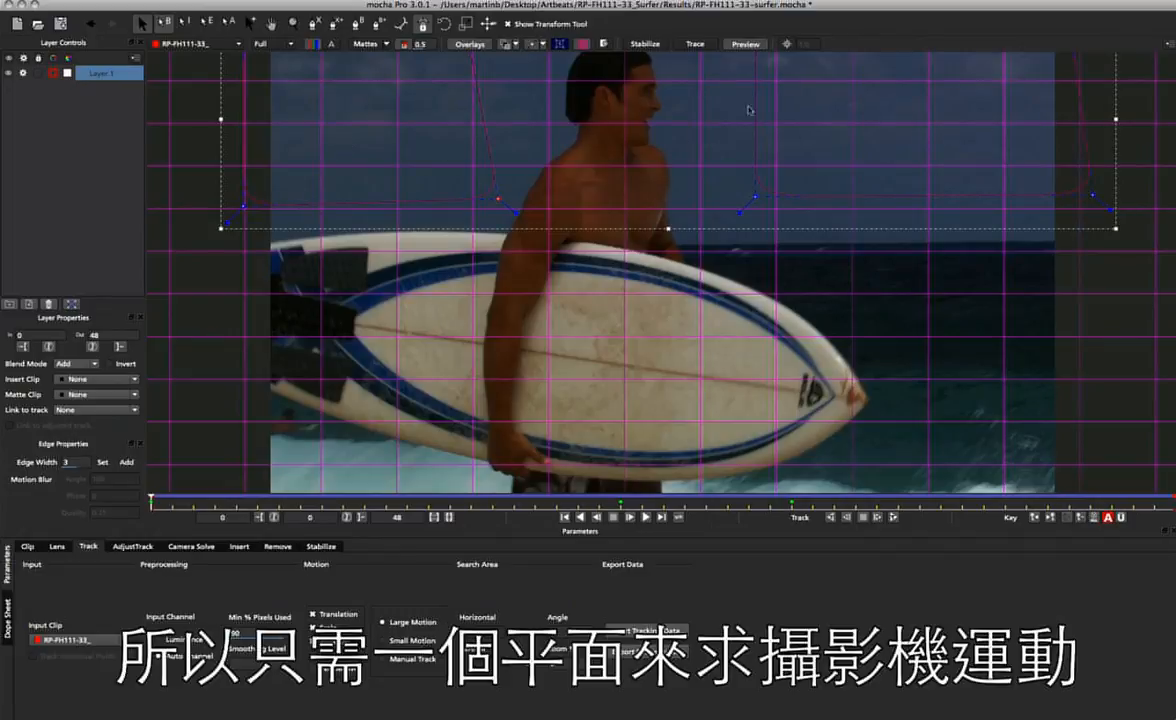
pyautogui.click(199, 546)
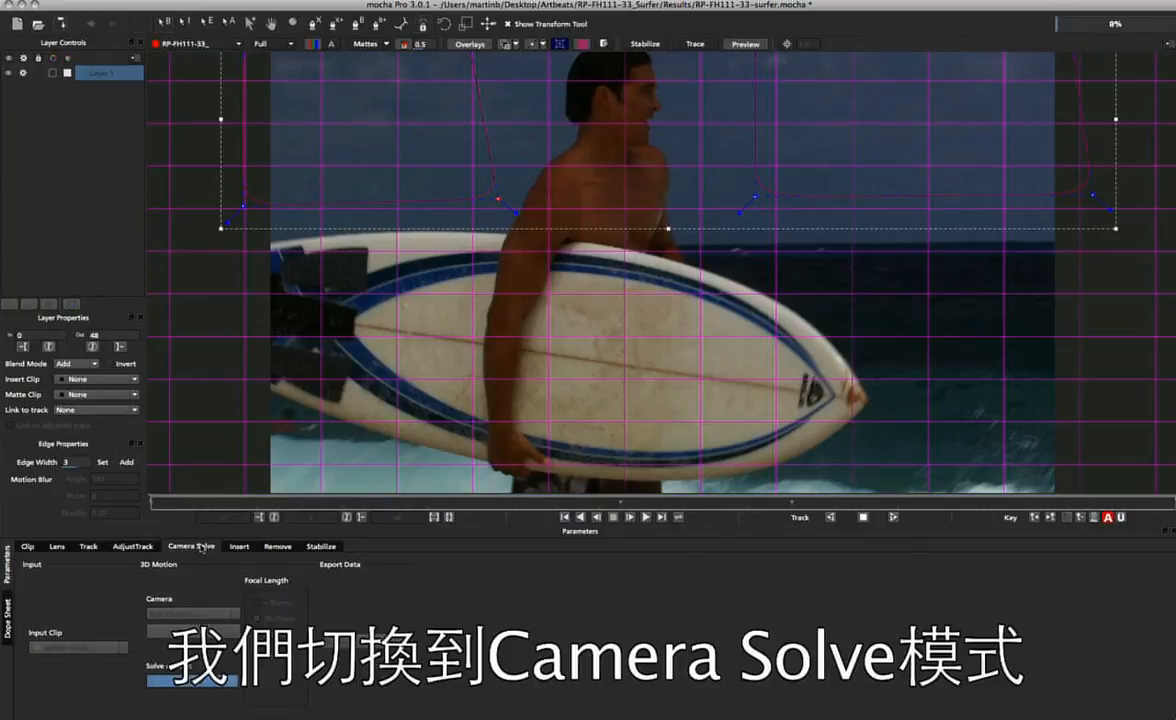
# Rename Layer 1 to "camera pan" and solve its camera motion as Pan Tilt Zoom at 35-70mm with Zooming enabled.
pyautogui.doubleClick(121, 73)
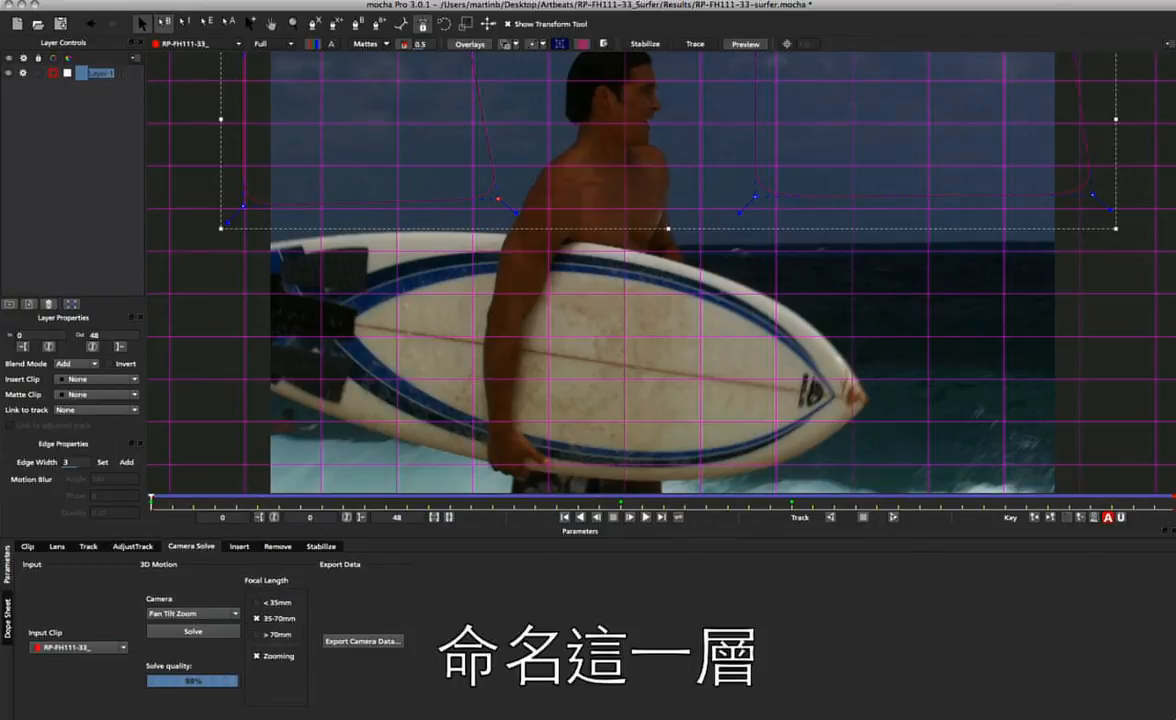
pyautogui.write('camera')
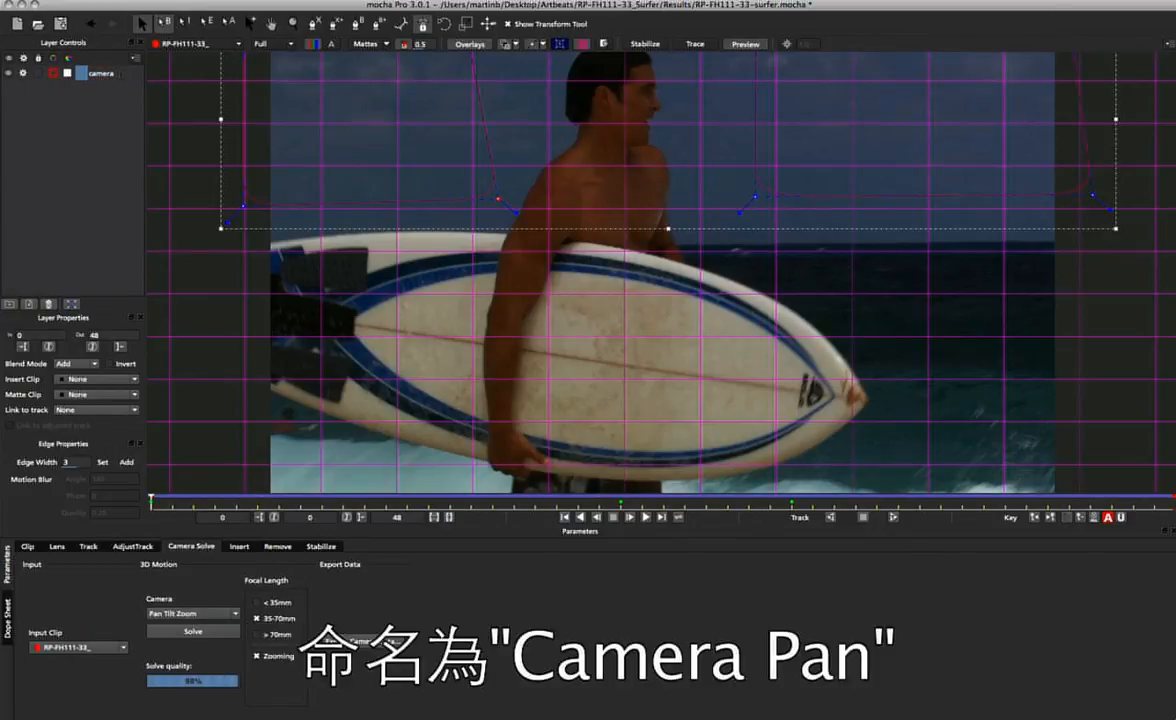
pyautogui.press('Return')
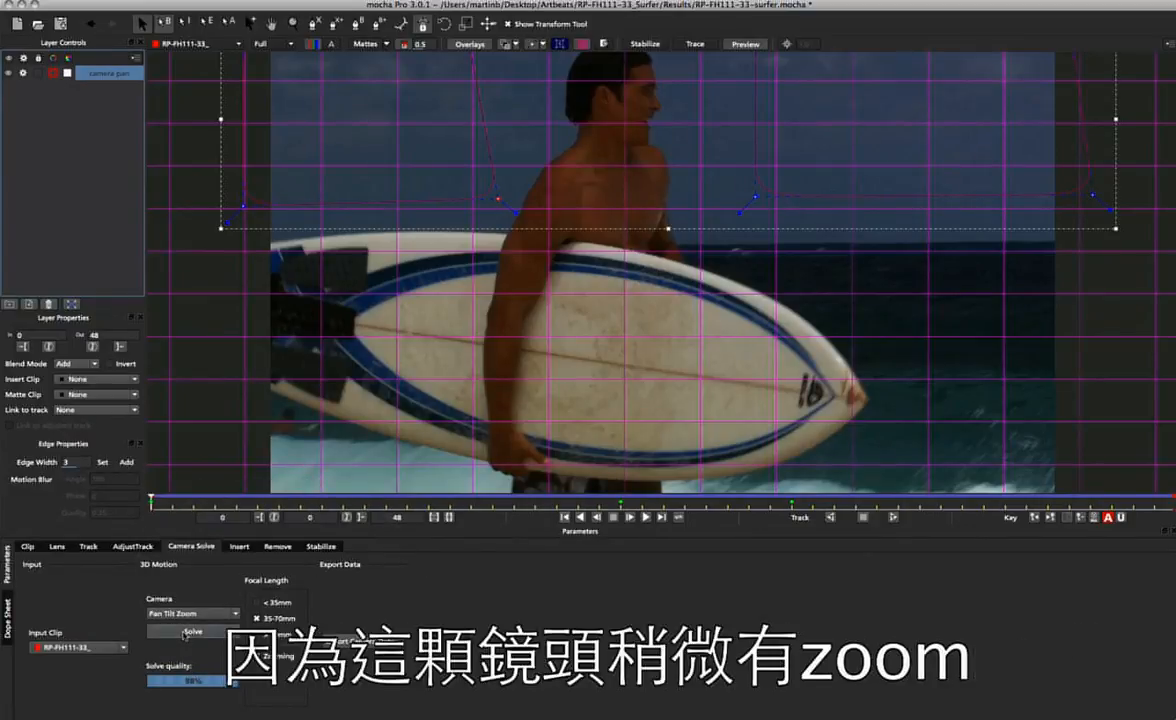
pyautogui.click(193, 631)
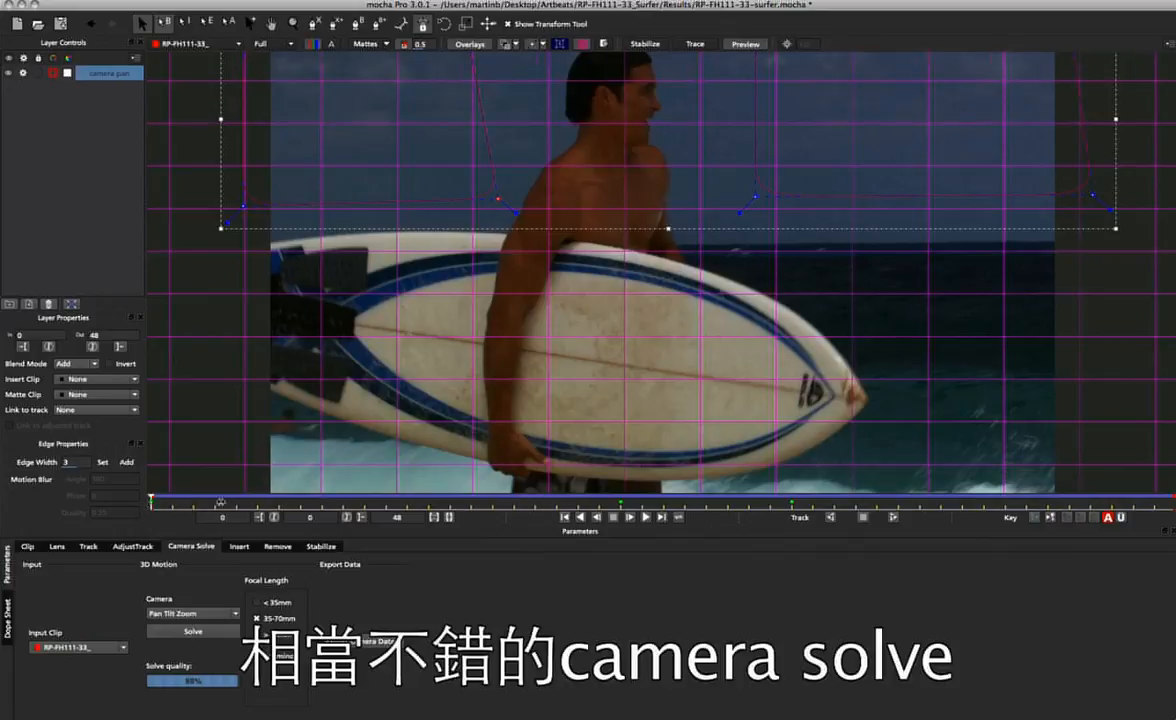
pyautogui.moveTo(220, 502); pyautogui.dragTo(1, 483)
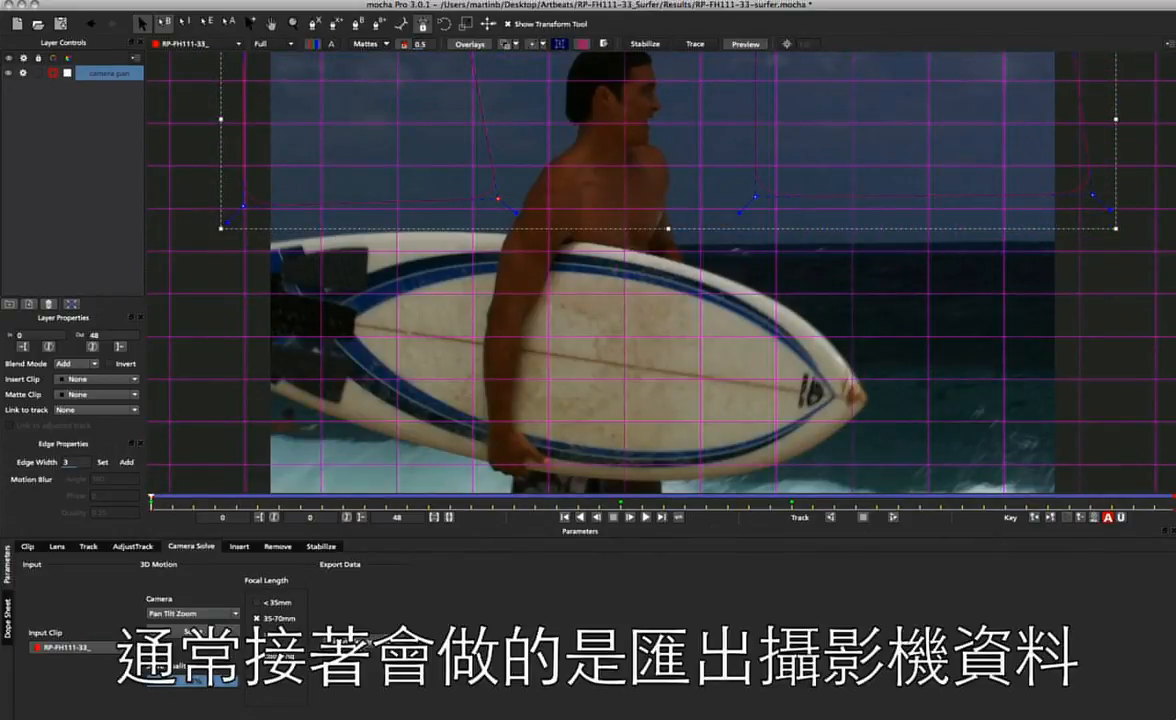
# Examine the export formats for the camera solve, leave After Effects 3D Motion Data (*.txt) selected, and close the export dialog.
pyautogui.click(363, 641)
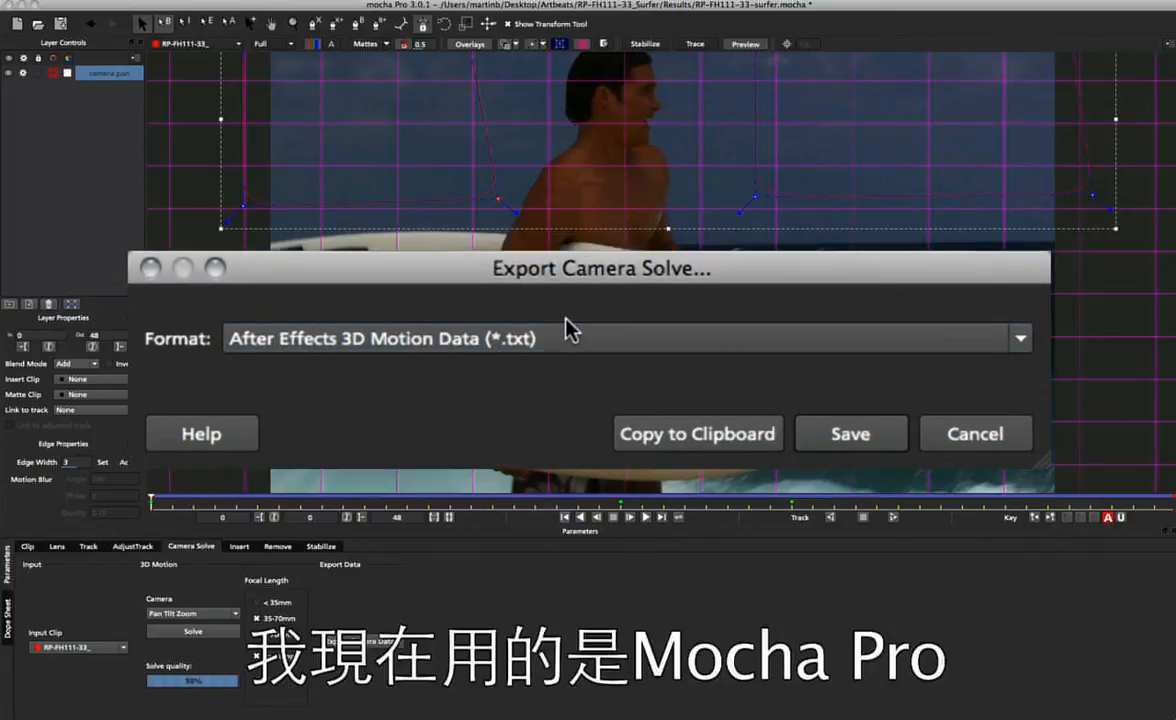
pyautogui.click(538, 342)
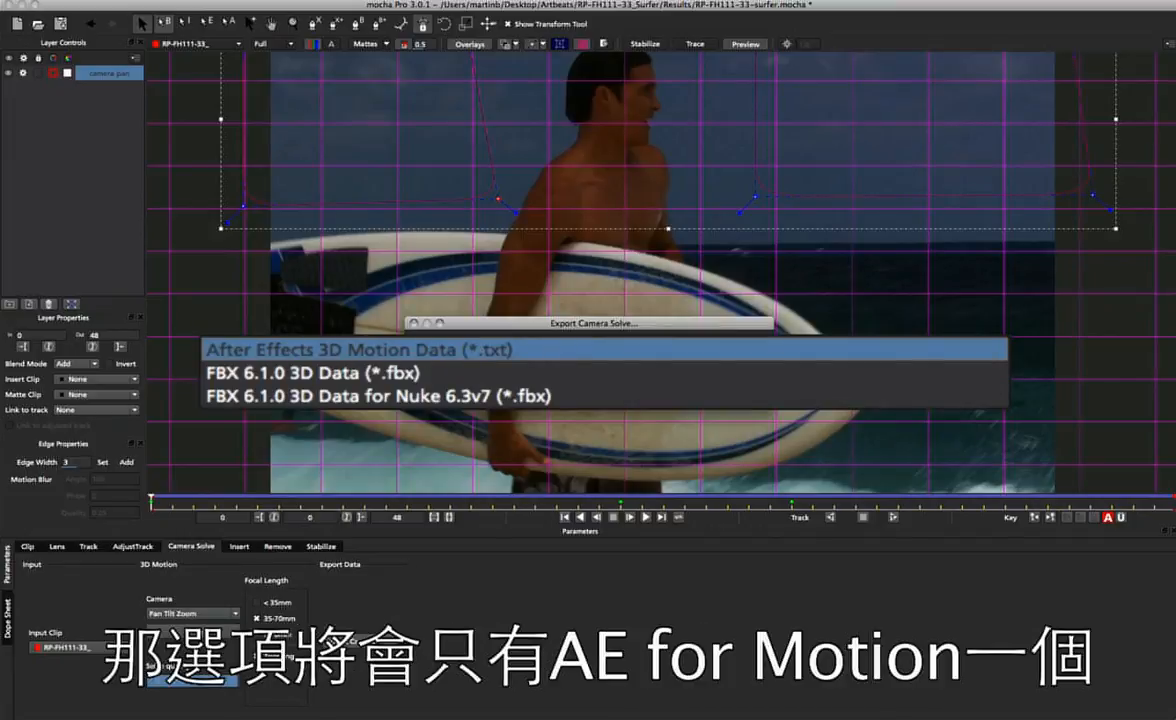
pyautogui.click(218, 347)
pyautogui.click(798, 420)
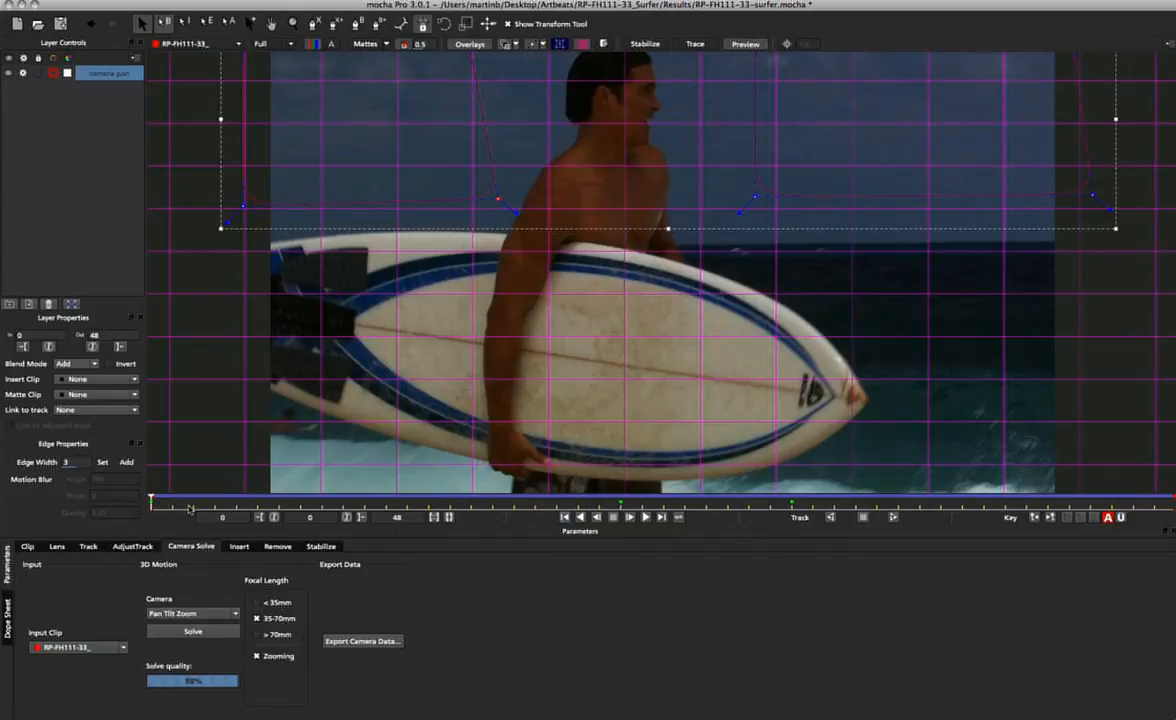
# Go to frame 38 and outline the patterned tail of the surfboard with a closed X-spline on a new layer.
pyautogui.moveTo(150, 500); pyautogui.dragTo(962, 501)
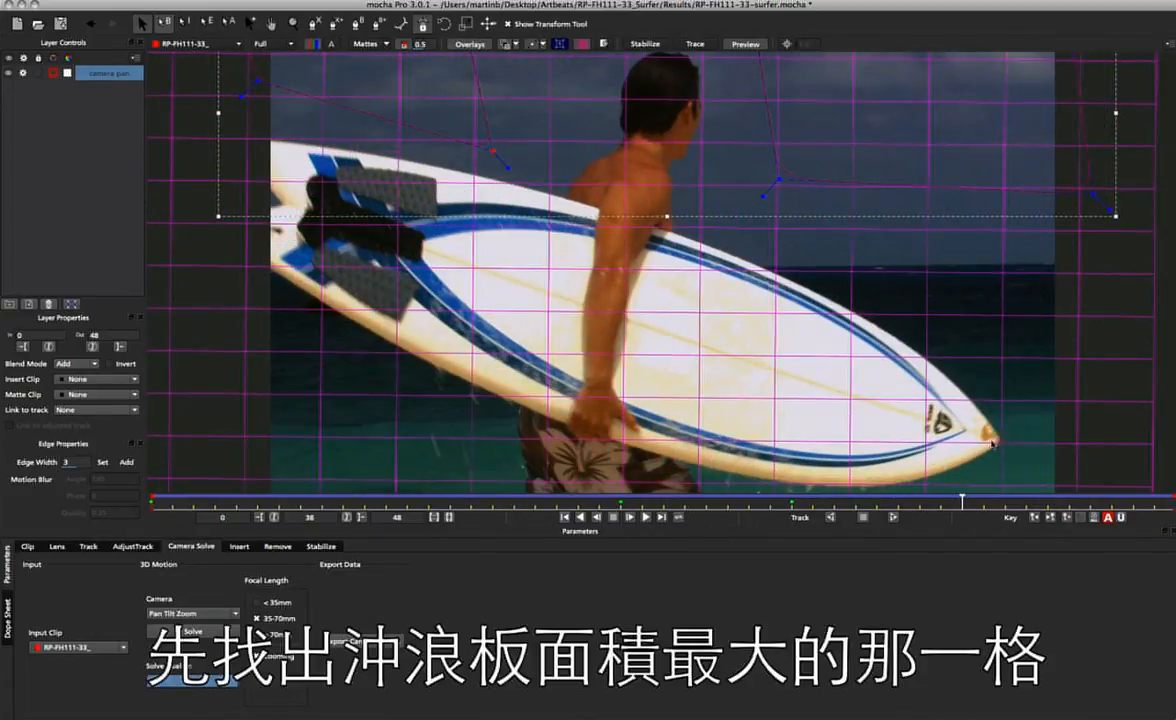
pyautogui.click(315, 24)
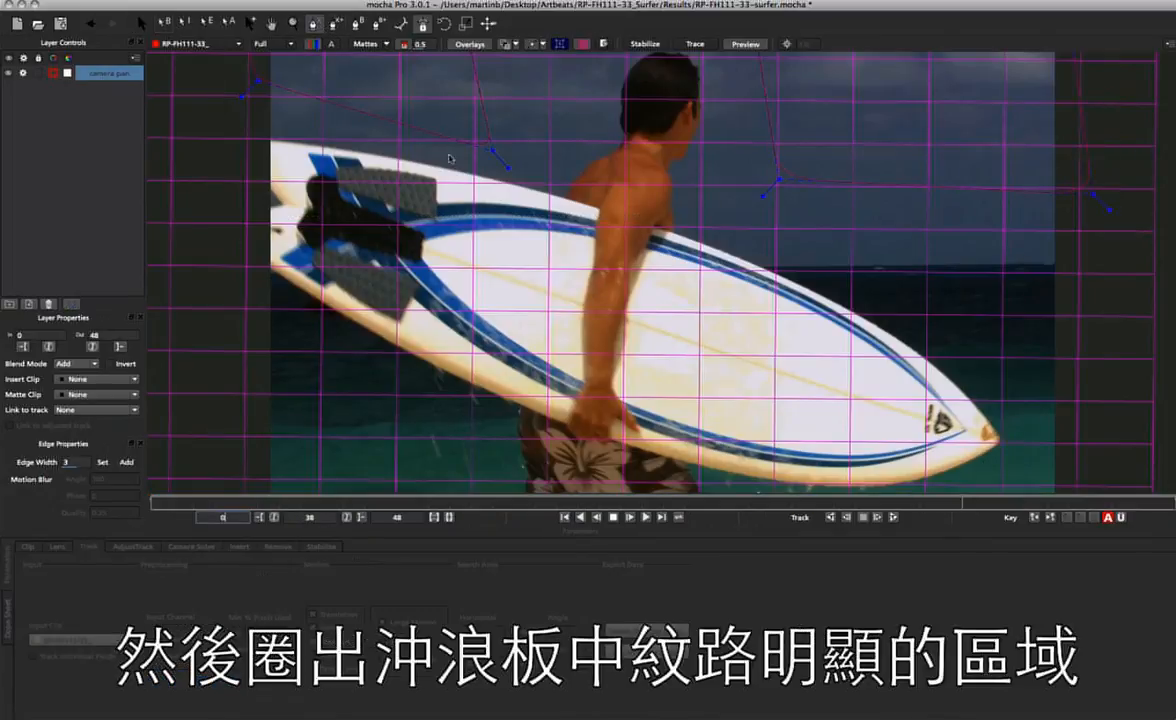
pyautogui.click(487, 182)
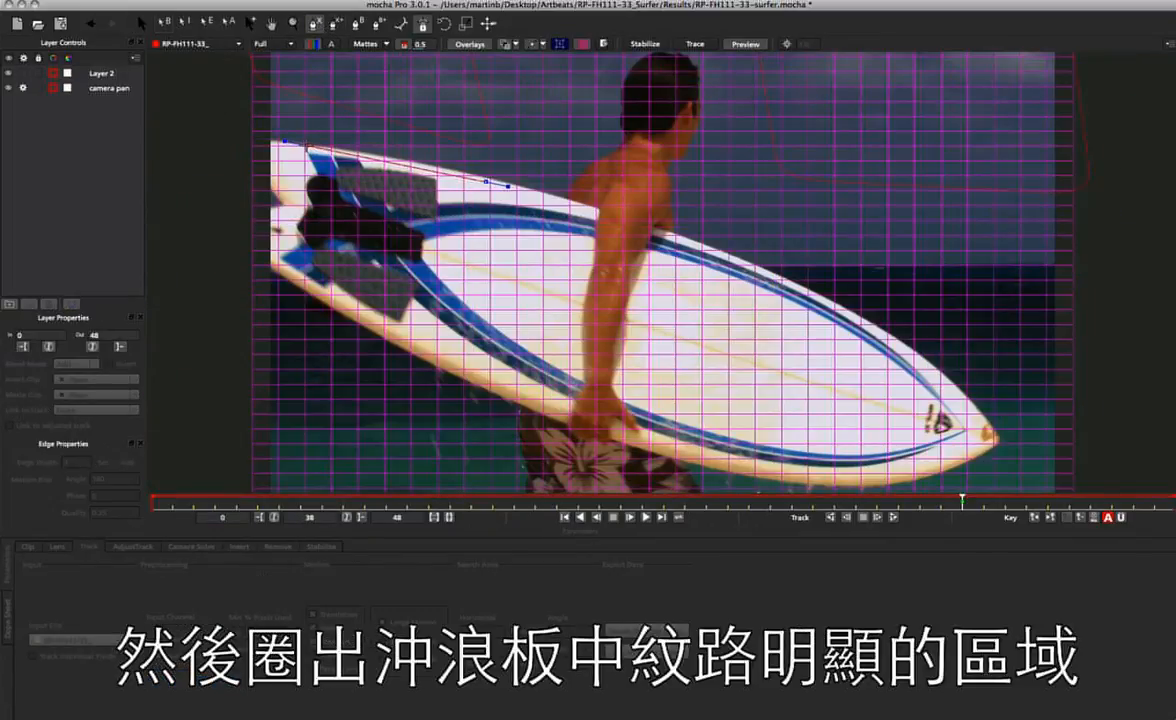
pyautogui.click(307, 146)
pyautogui.click(282, 190)
pyautogui.click(269, 241)
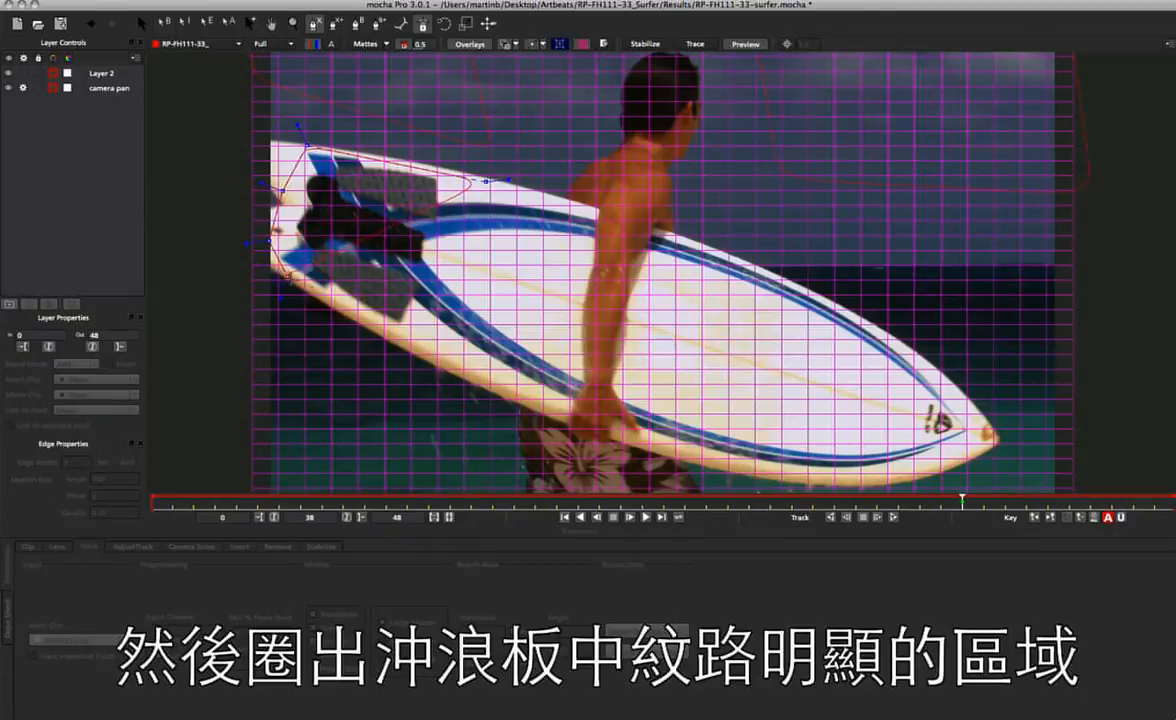
pyautogui.click(312, 293)
pyautogui.click(414, 335)
pyautogui.click(457, 322)
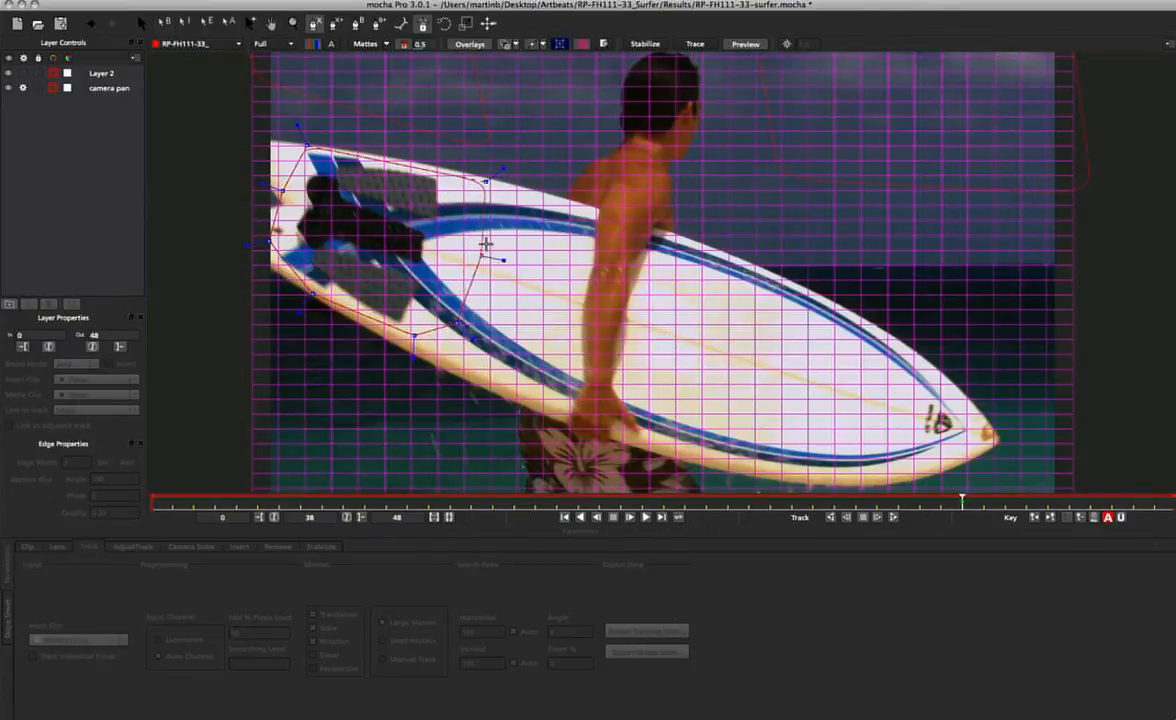
pyautogui.click(487, 244)
pyautogui.rightClick(487, 244)
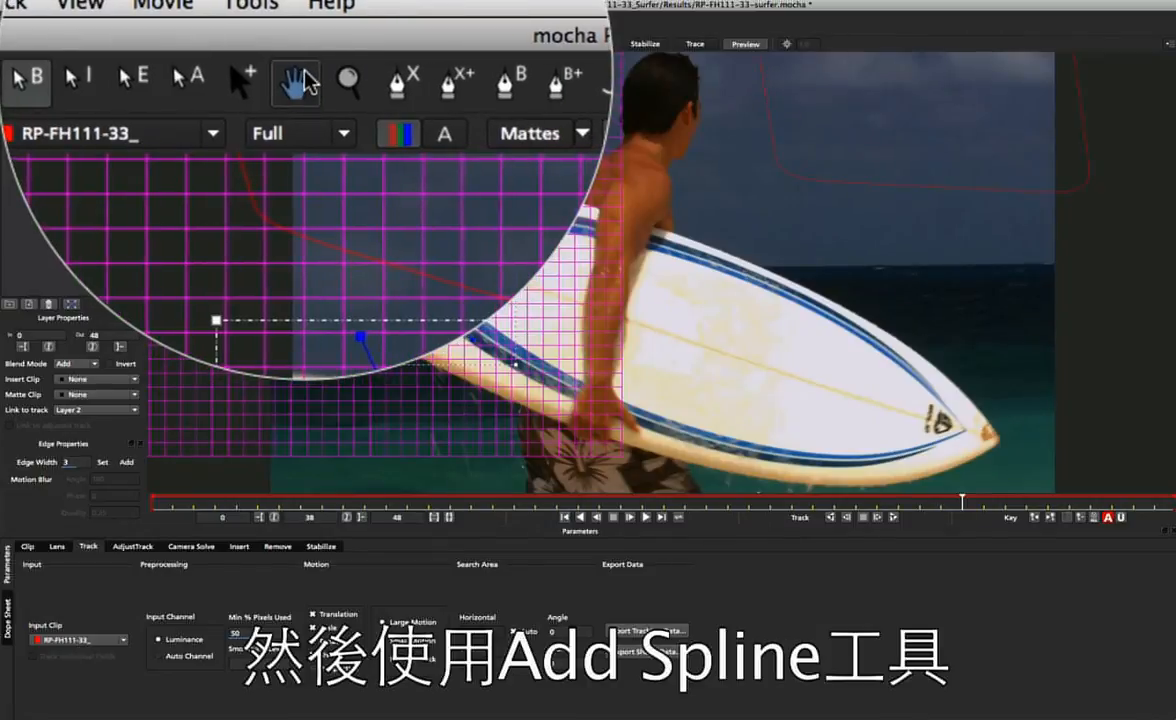
# Add a second X-spline to Layer 2 around the nose of the surfboard.
pyautogui.click(334, 92)
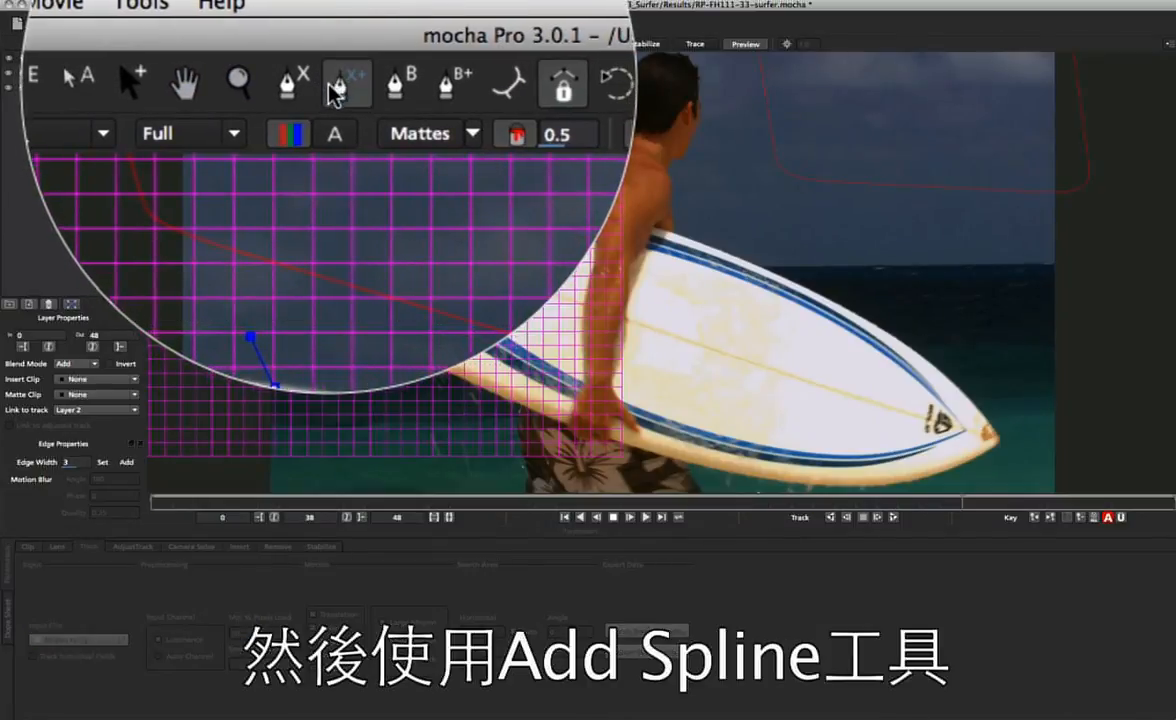
pyautogui.click(998, 429)
pyautogui.click(882, 320)
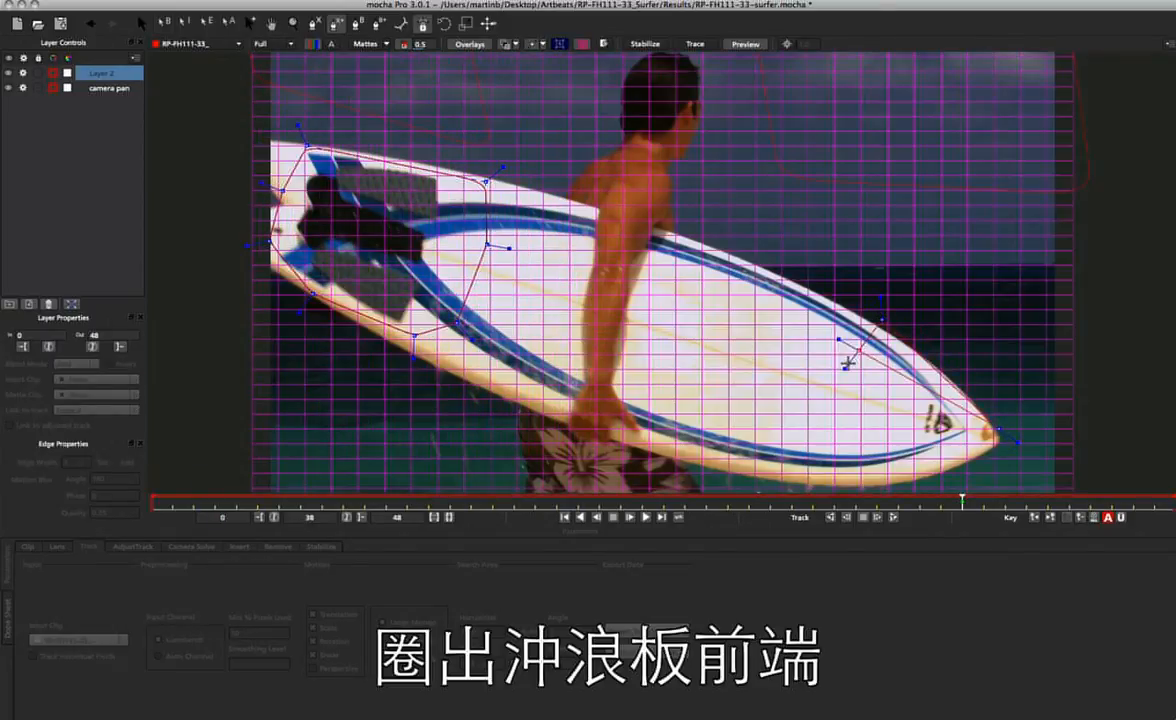
pyautogui.click(859, 431)
pyautogui.click(870, 475)
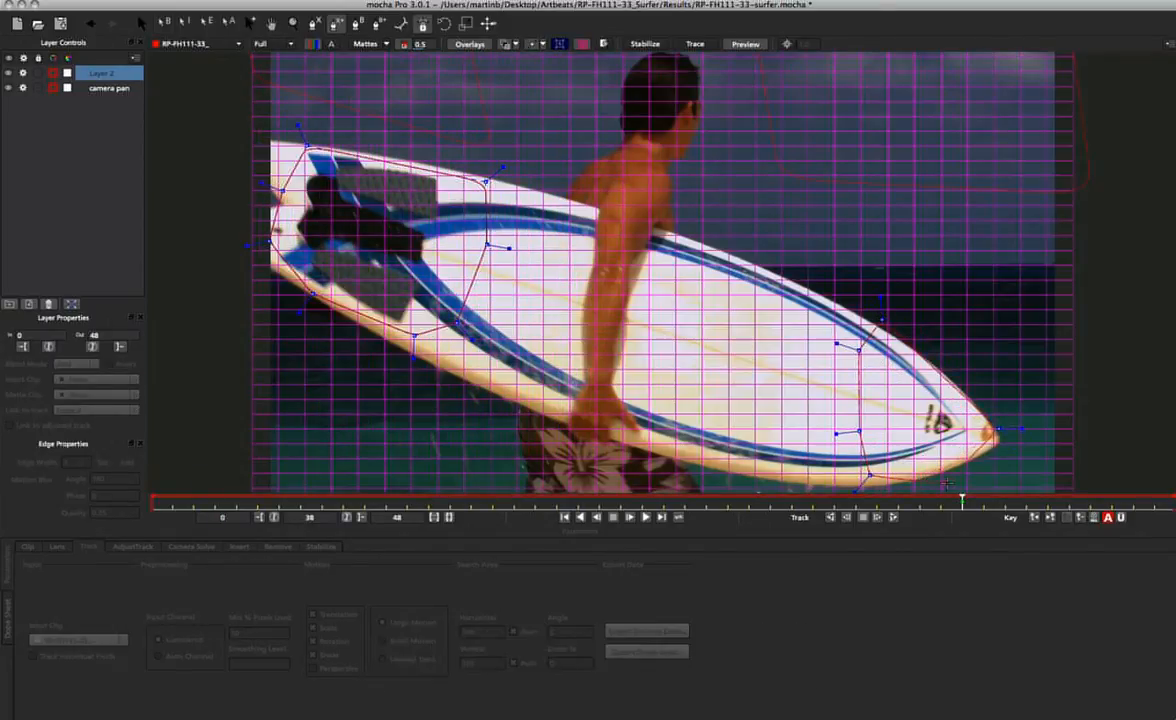
pyautogui.rightClick(1015, 445)
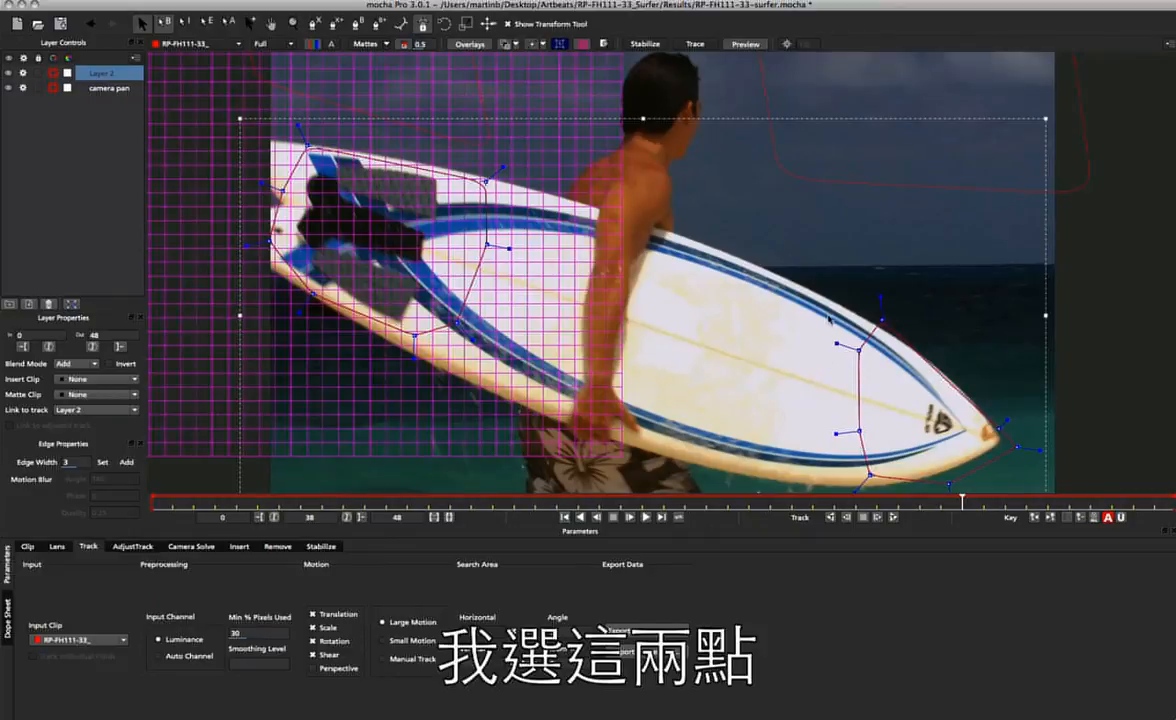
# Extend the nose spline's points back to the surfer's arm and hand, and fit its outline to the board's lower edge and tip.
pyautogui.moveTo(880, 436); pyautogui.dragTo(614, 386)
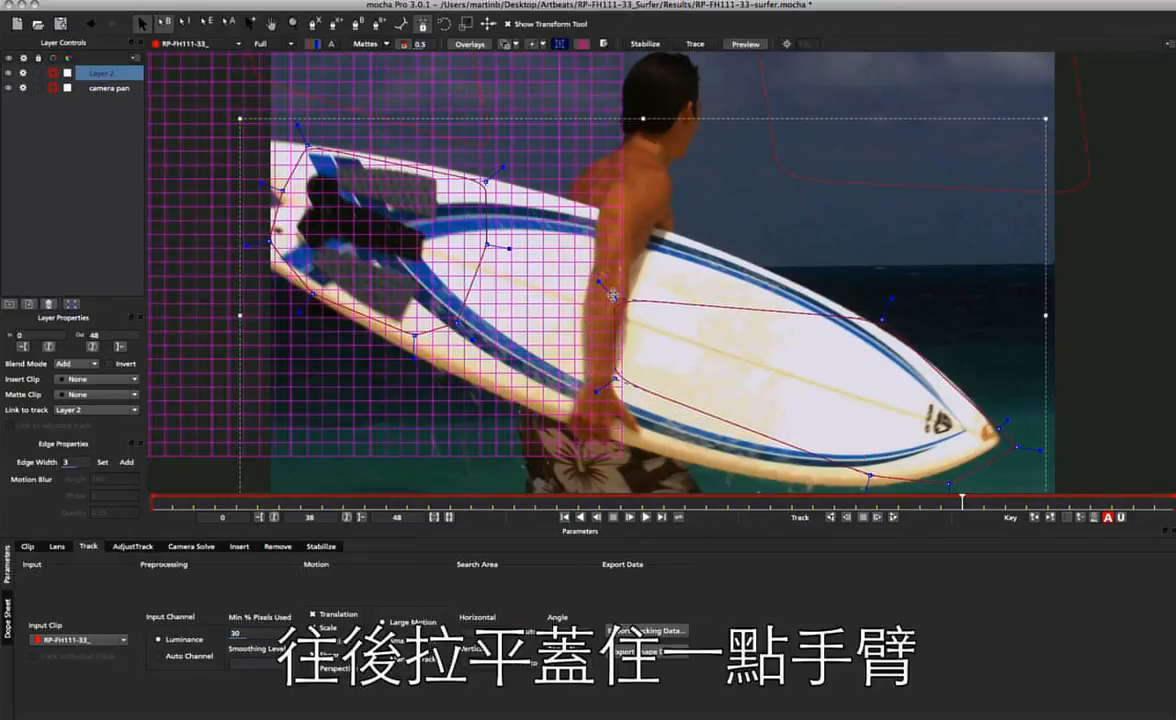
pyautogui.moveTo(612, 295); pyautogui.dragTo(632, 237)
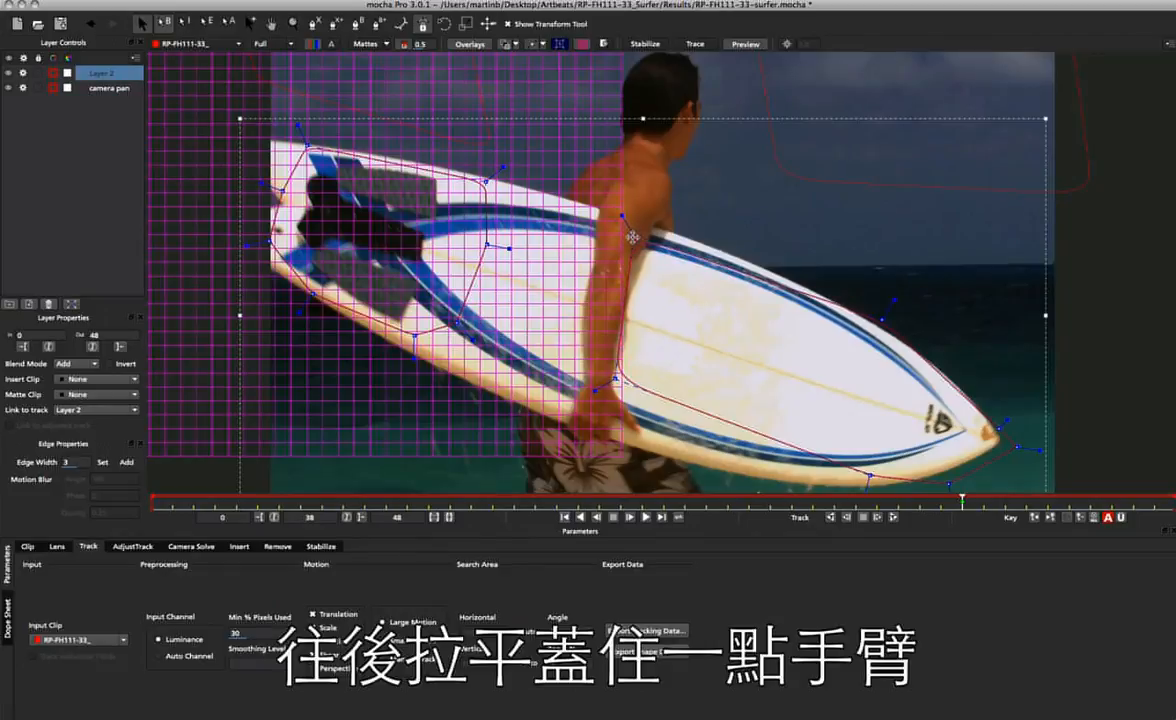
pyautogui.moveTo(613, 376); pyautogui.dragTo(607, 431)
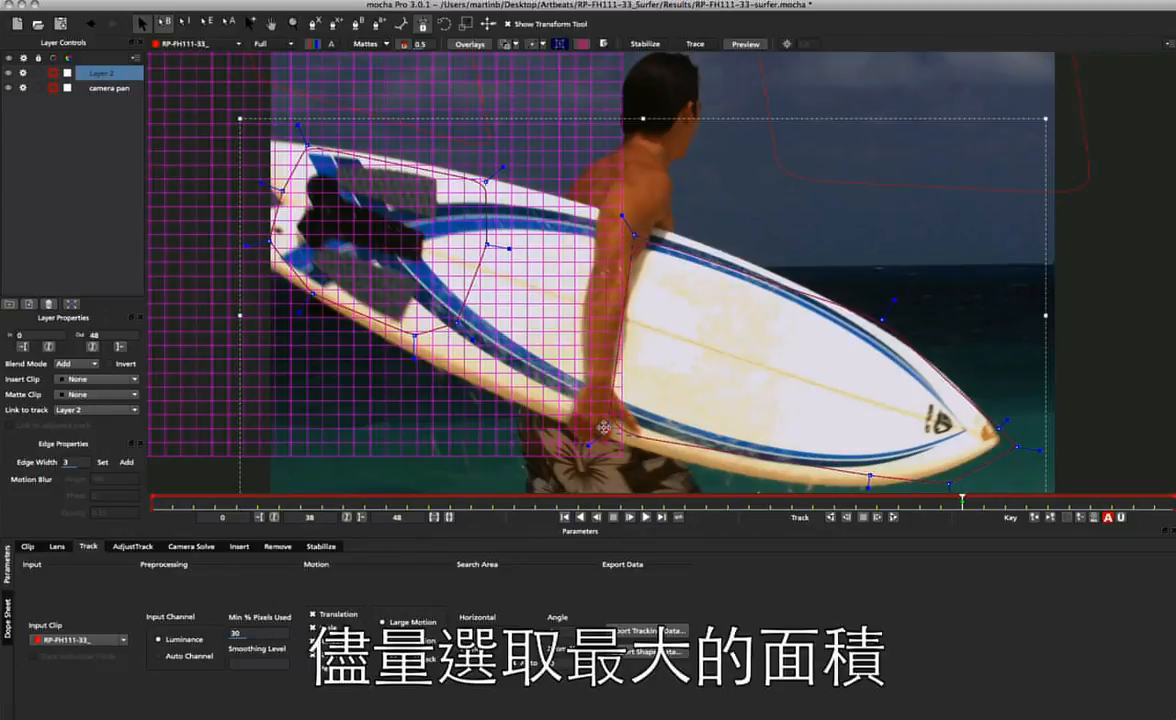
pyautogui.moveTo(869, 476); pyautogui.dragTo(866, 476)
pyautogui.moveTo(948, 479); pyautogui.dragTo(944, 480)
pyautogui.moveTo(999, 427)
pyautogui.mouseDown()
pyautogui.moveTo(992, 415)
pyautogui.moveTo(1006, 445)
pyautogui.mouseUp()
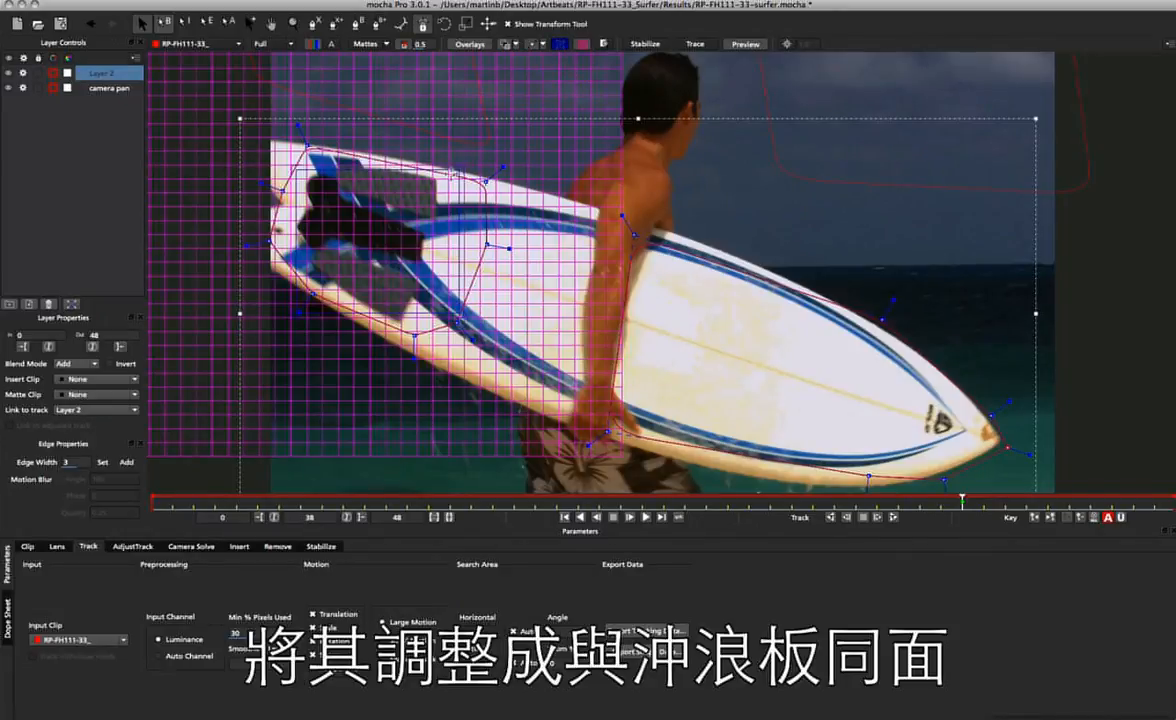
# Show Layer 2's planar surface and place its four corners on the tail and nose so the grid lies in the surfboard's plane.
pyautogui.click(559, 45)
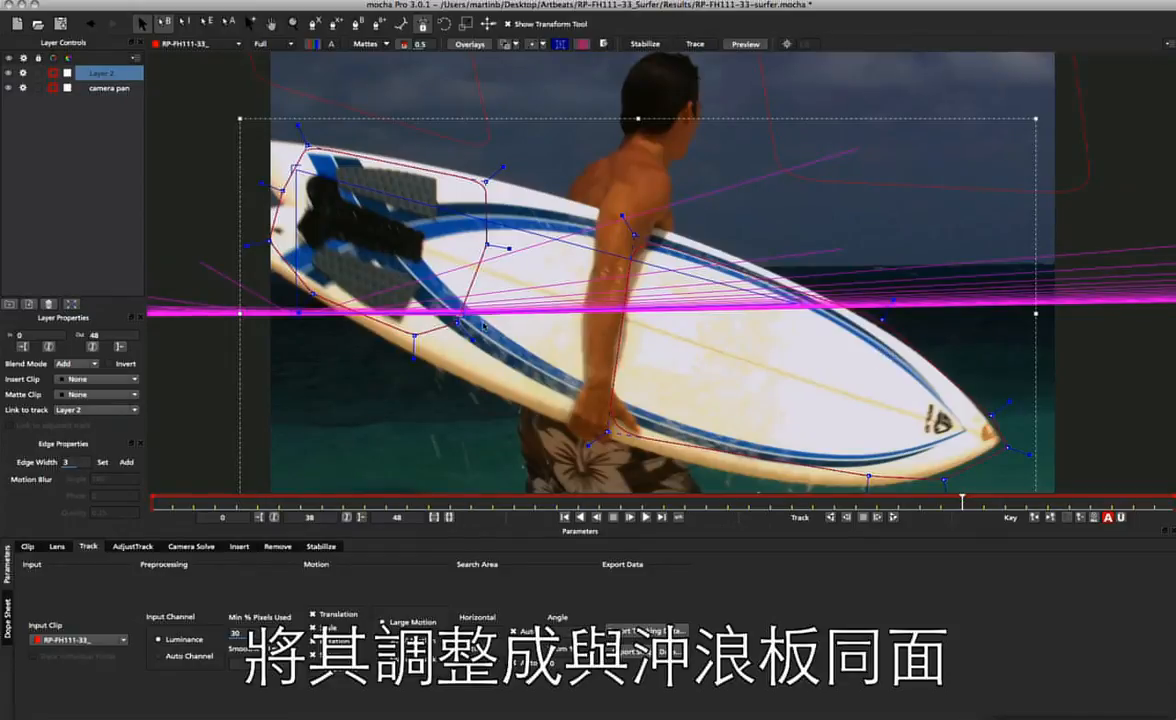
pyautogui.moveTo(461, 314); pyautogui.dragTo(882, 478)
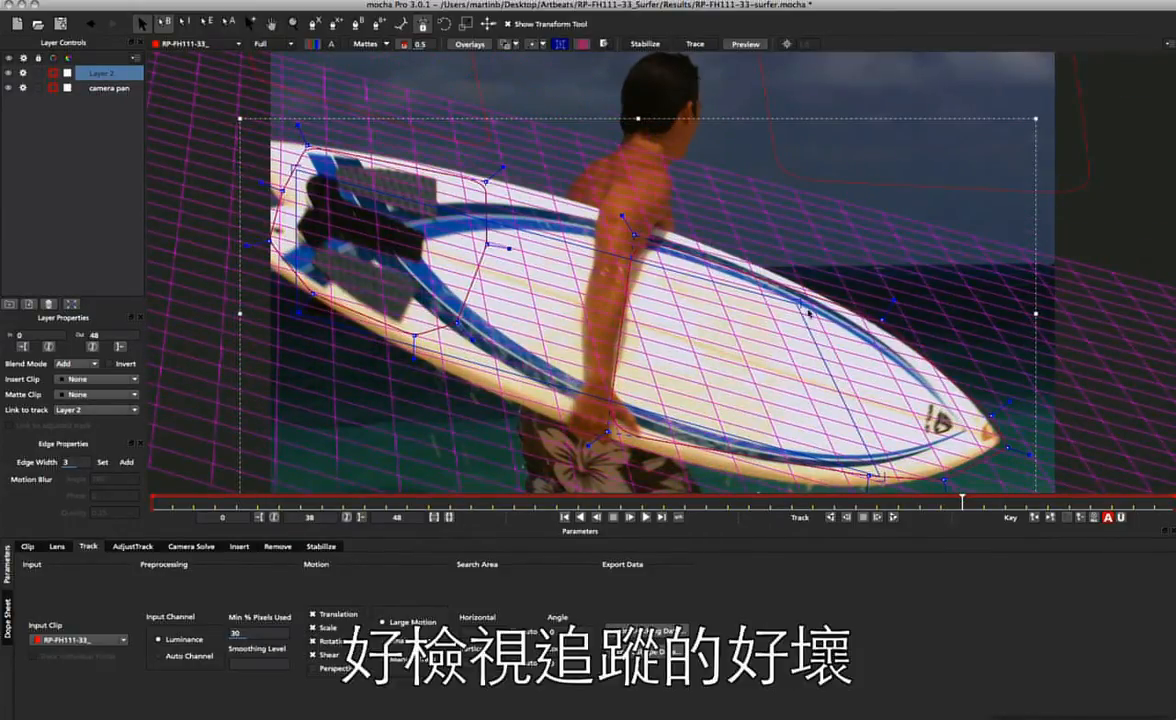
pyautogui.moveTo(798, 304); pyautogui.dragTo(910, 356)
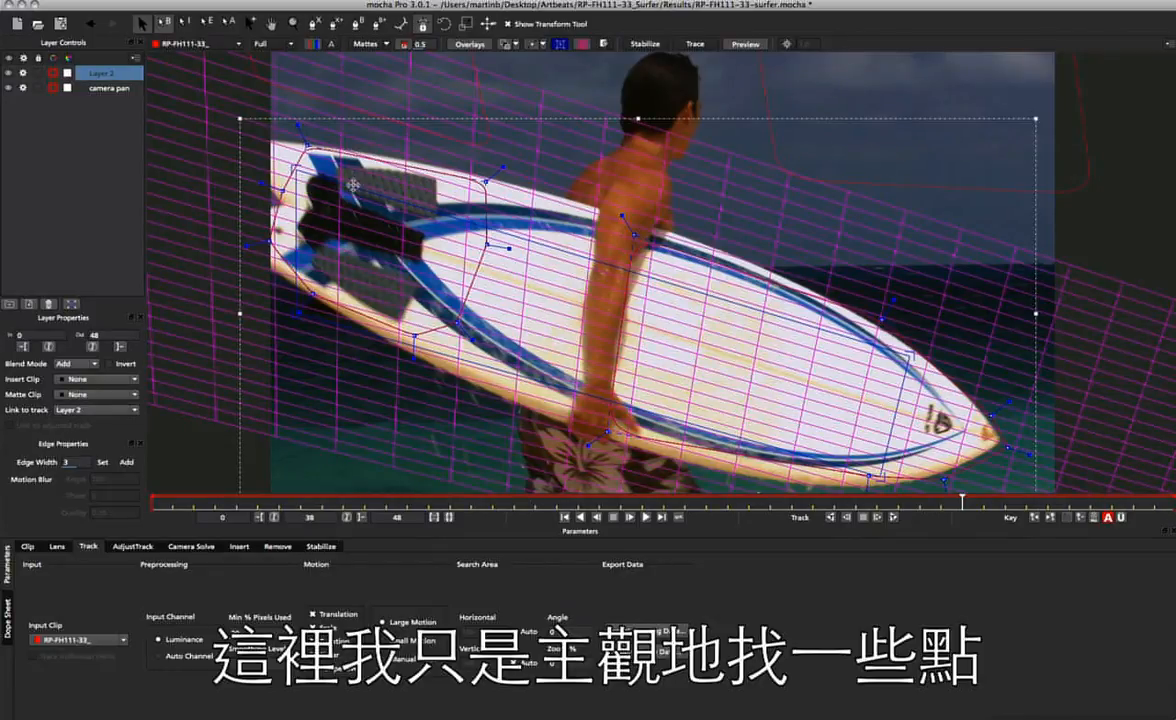
pyautogui.moveTo(297, 167); pyautogui.dragTo(305, 152)
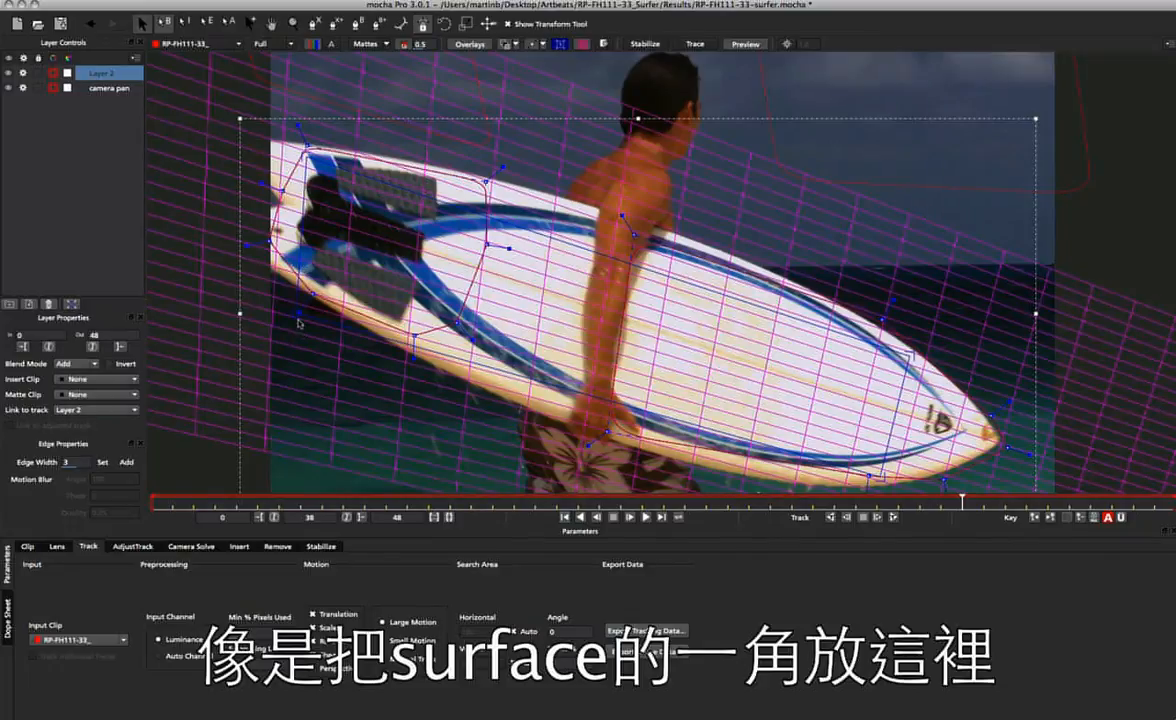
pyautogui.moveTo(300, 302); pyautogui.dragTo(284, 262)
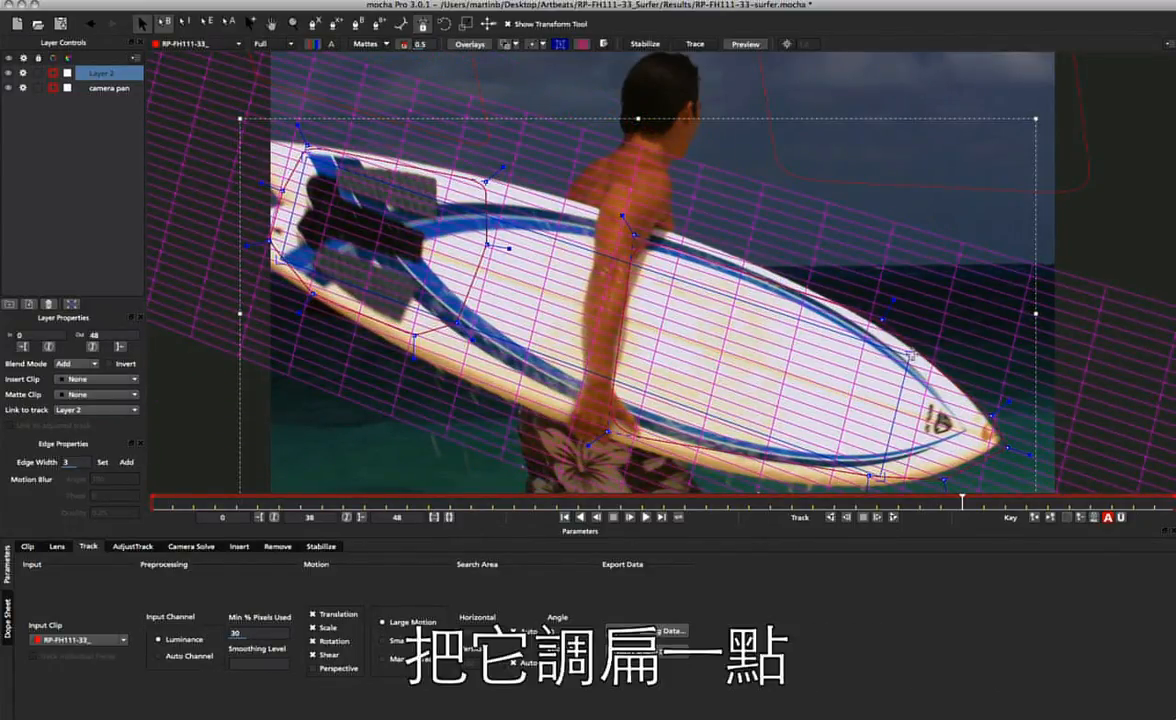
pyautogui.moveTo(911, 354); pyautogui.dragTo(906, 360)
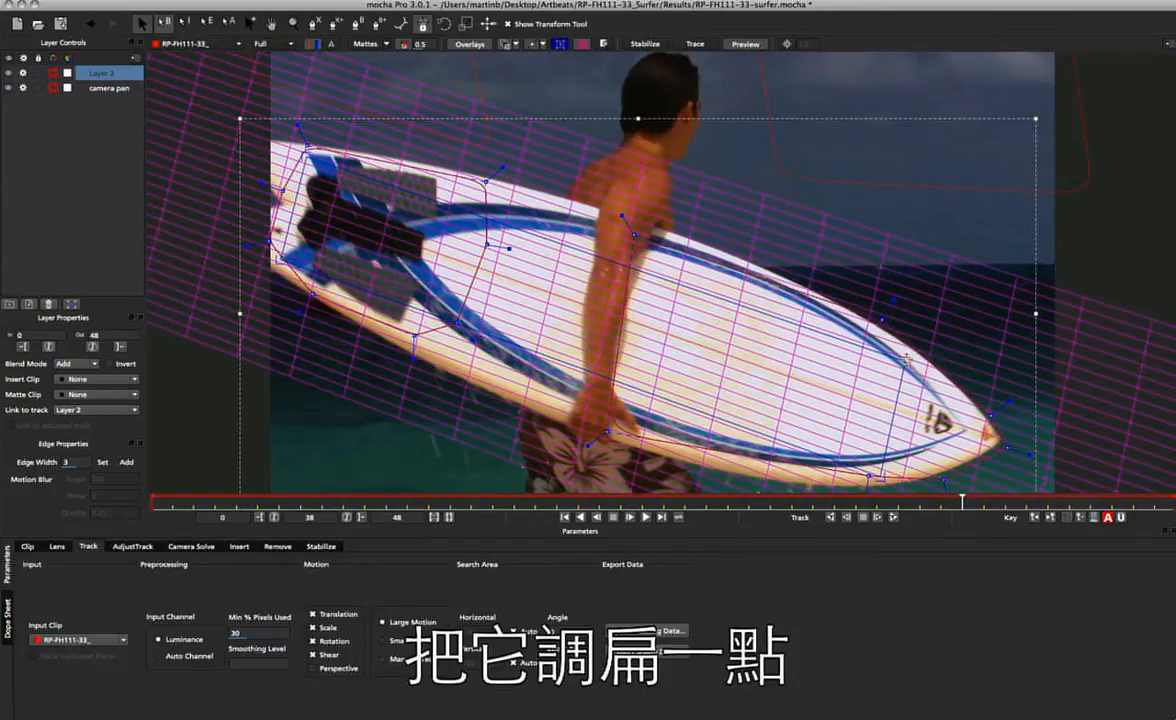
pyautogui.moveTo(880, 476); pyautogui.dragTo(881, 480)
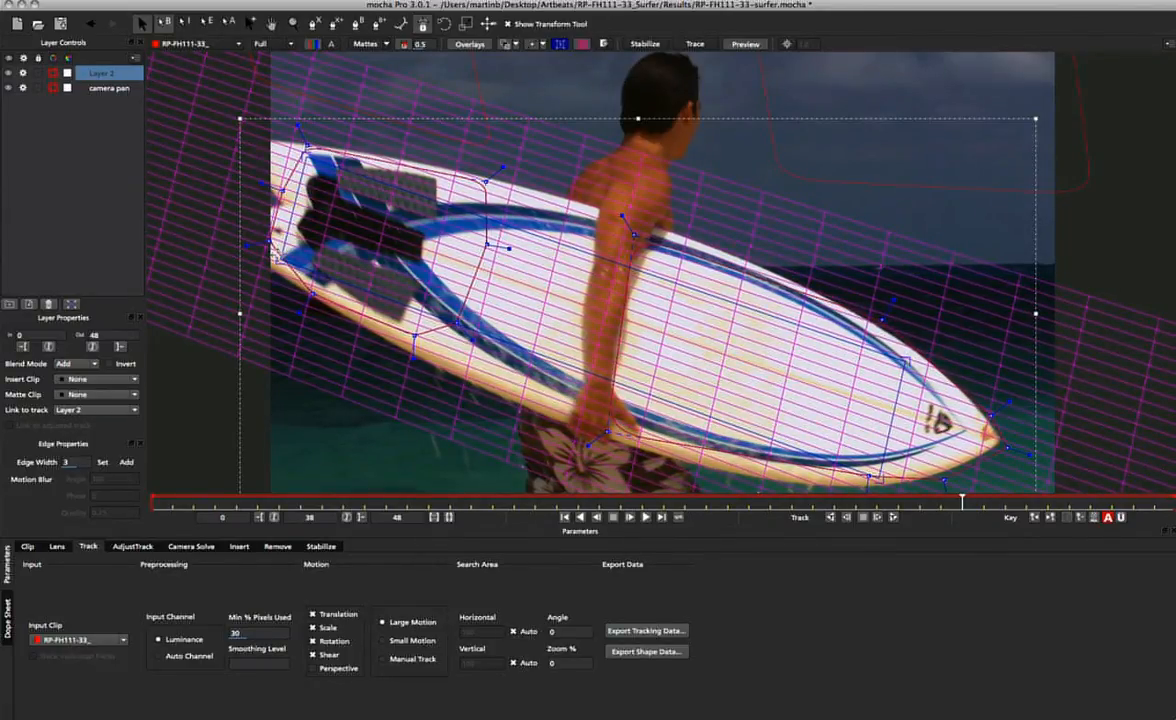
pyautogui.moveTo(277, 258); pyautogui.dragTo(275, 262)
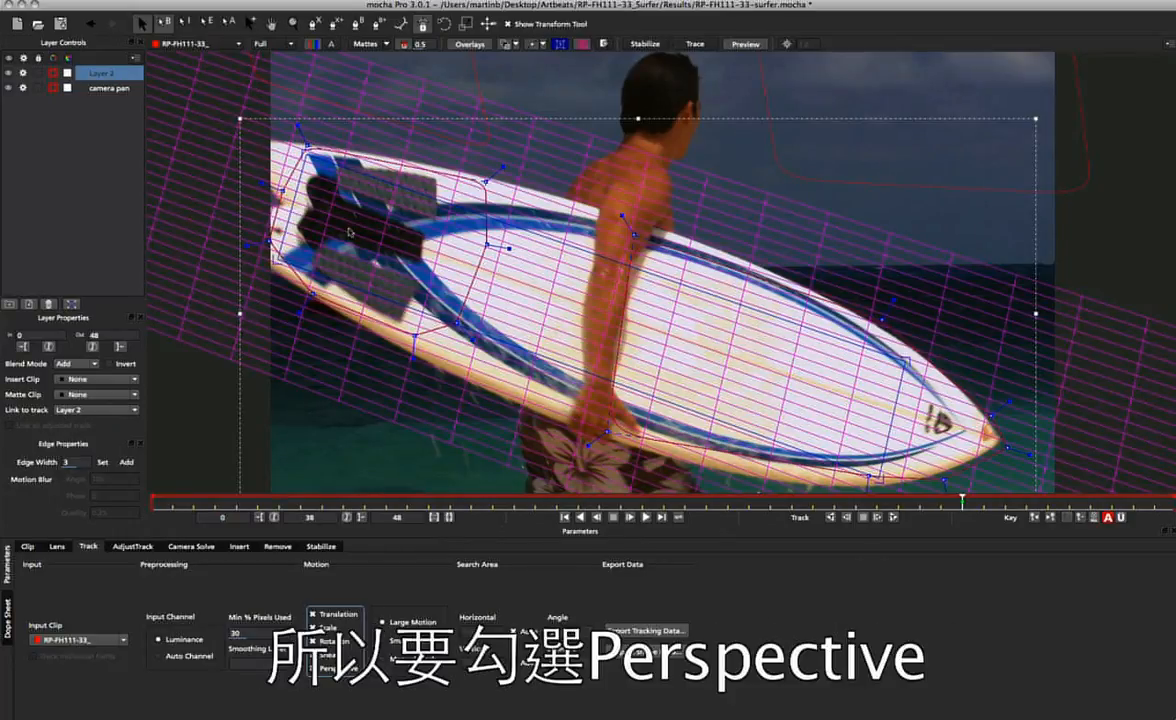
# Include Perspective in Layer 2's tracked motion, with Min % Pixels Used at 90 and Auto Channel as input.
pyautogui.doubleClick(258, 633)
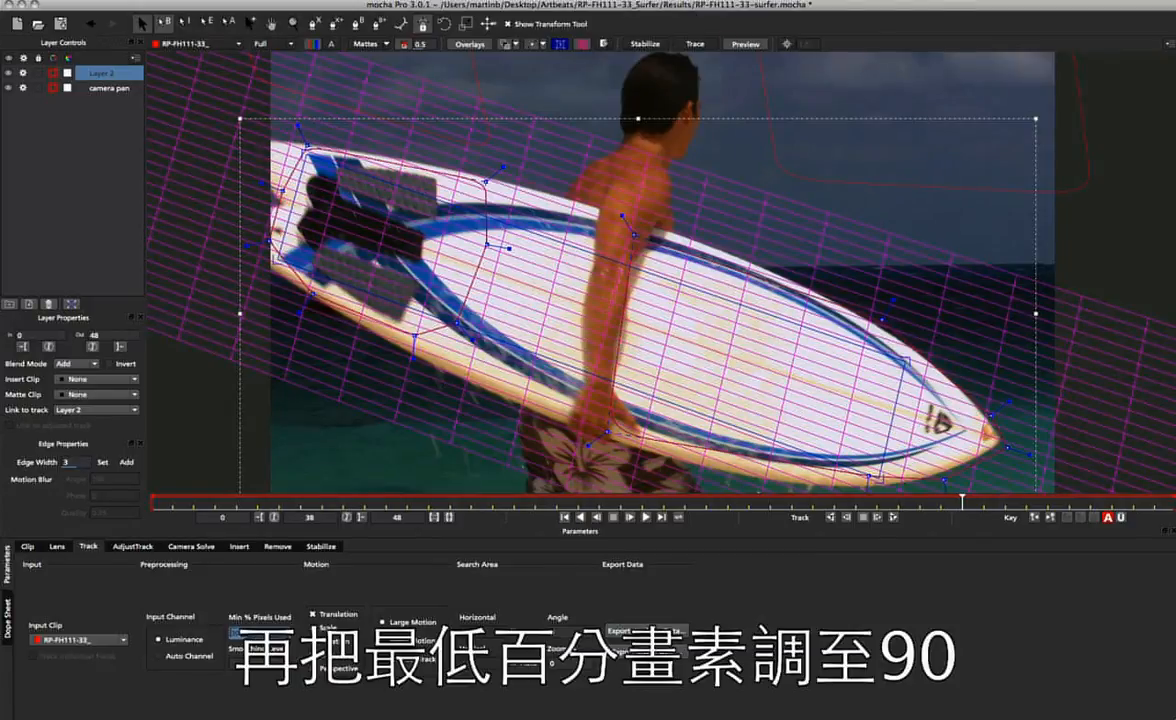
pyautogui.write('90')
pyautogui.press('Tab')
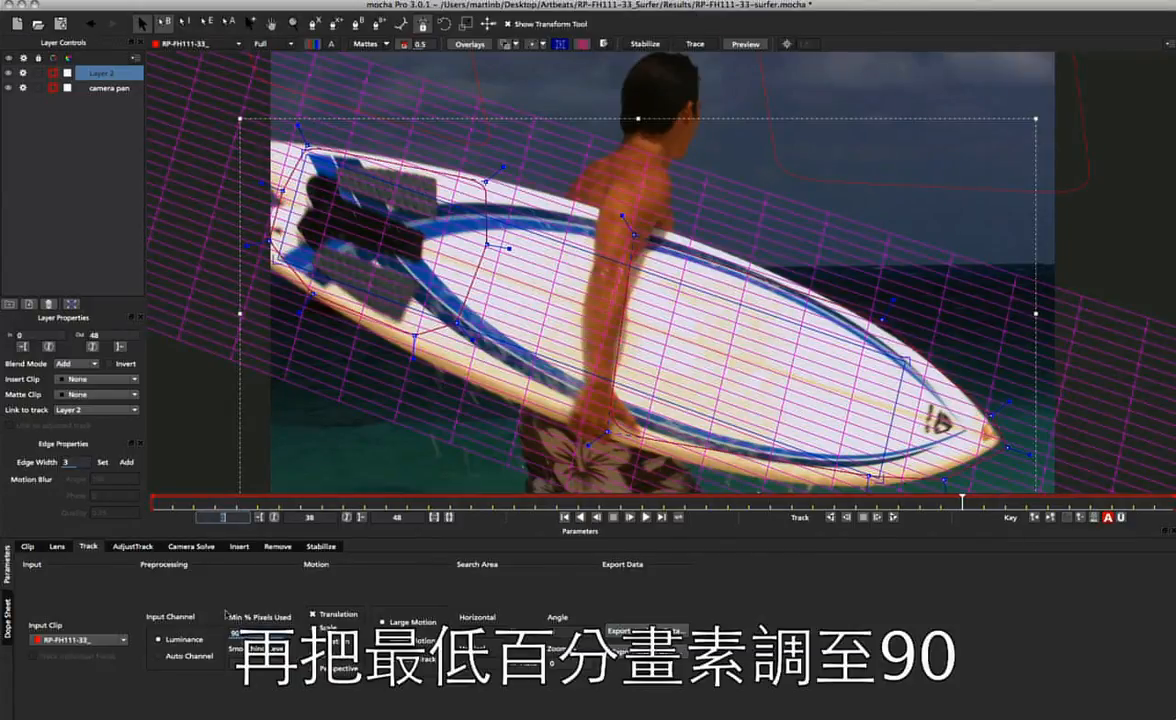
pyautogui.click(187, 656)
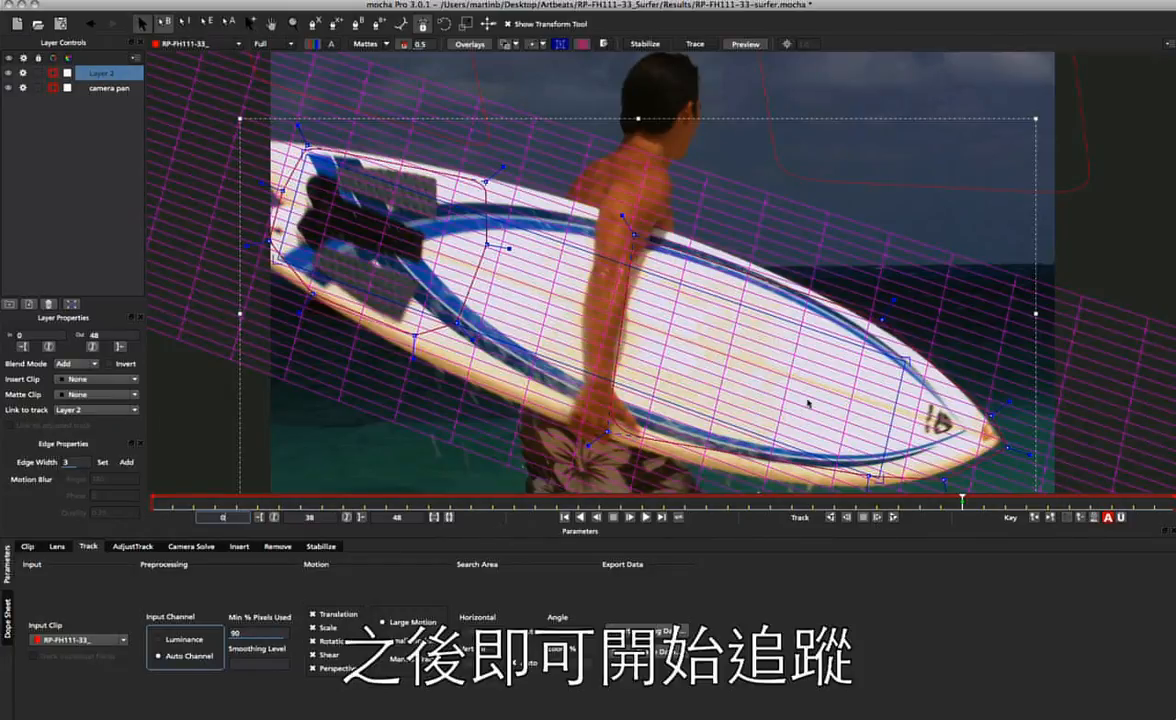
# Track Layer 2 through the clip from frame 38 and scrub the result at frame 0 to check the surfboard grid.
pyautogui.click(894, 518)
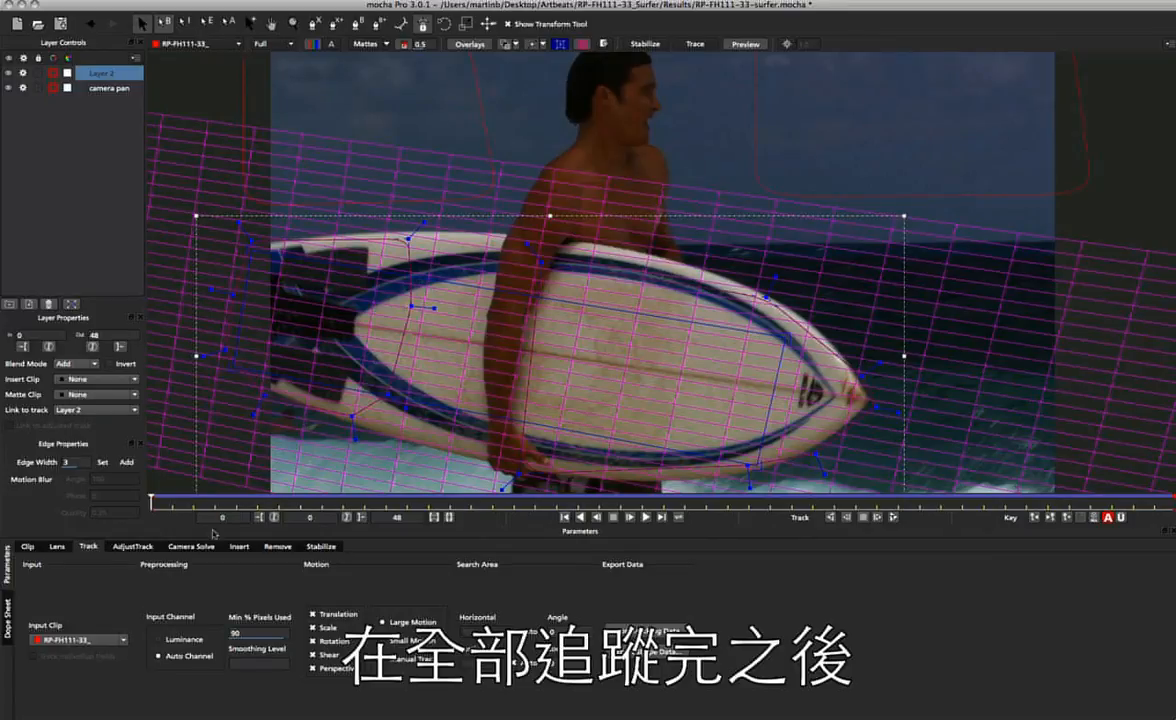
pyautogui.moveTo(151, 502); pyautogui.dragTo(112, 474)
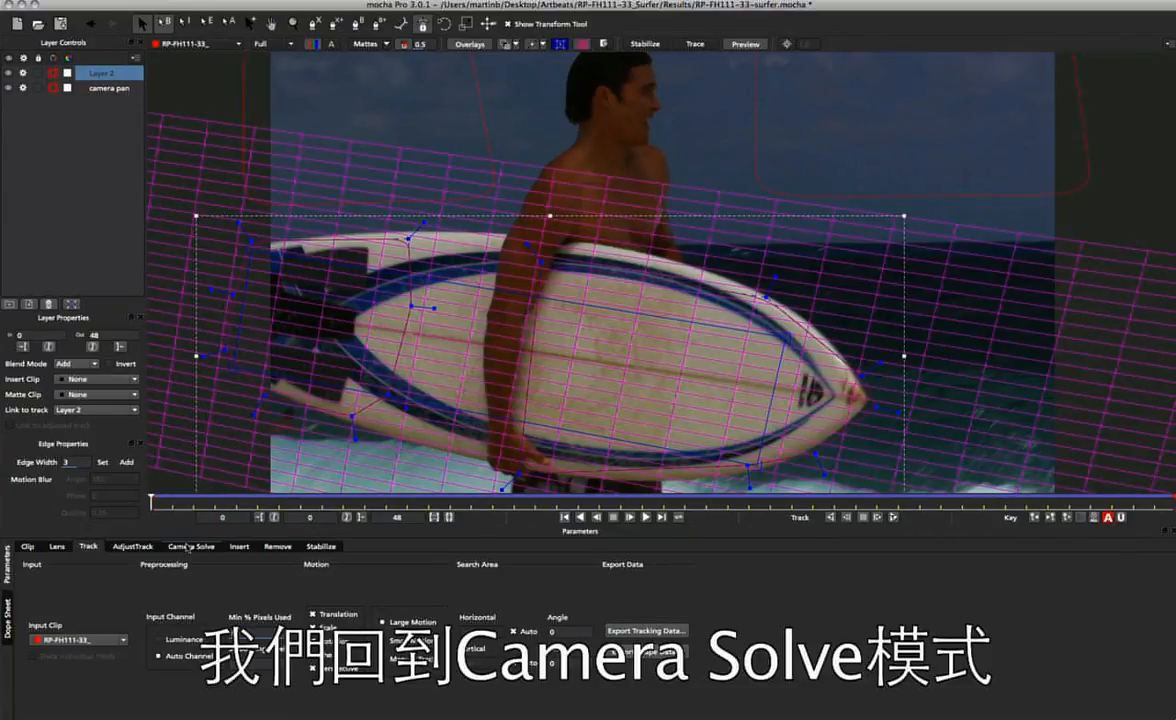
# Rename Layer 2 as surfboard and copy the camera solve to the clipboard as After Effects 3D Motion Data.
pyautogui.click(188, 546)
pyautogui.doubleClick(100, 73)
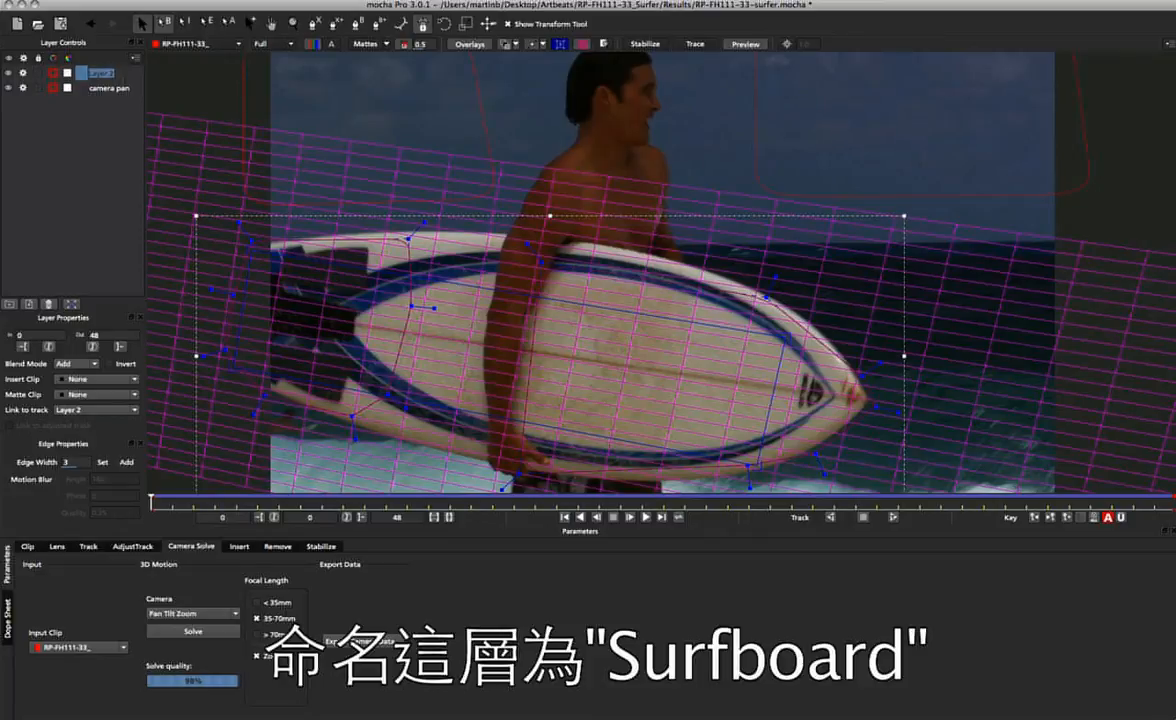
pyautogui.write('surfboard')
pyautogui.press('Return')
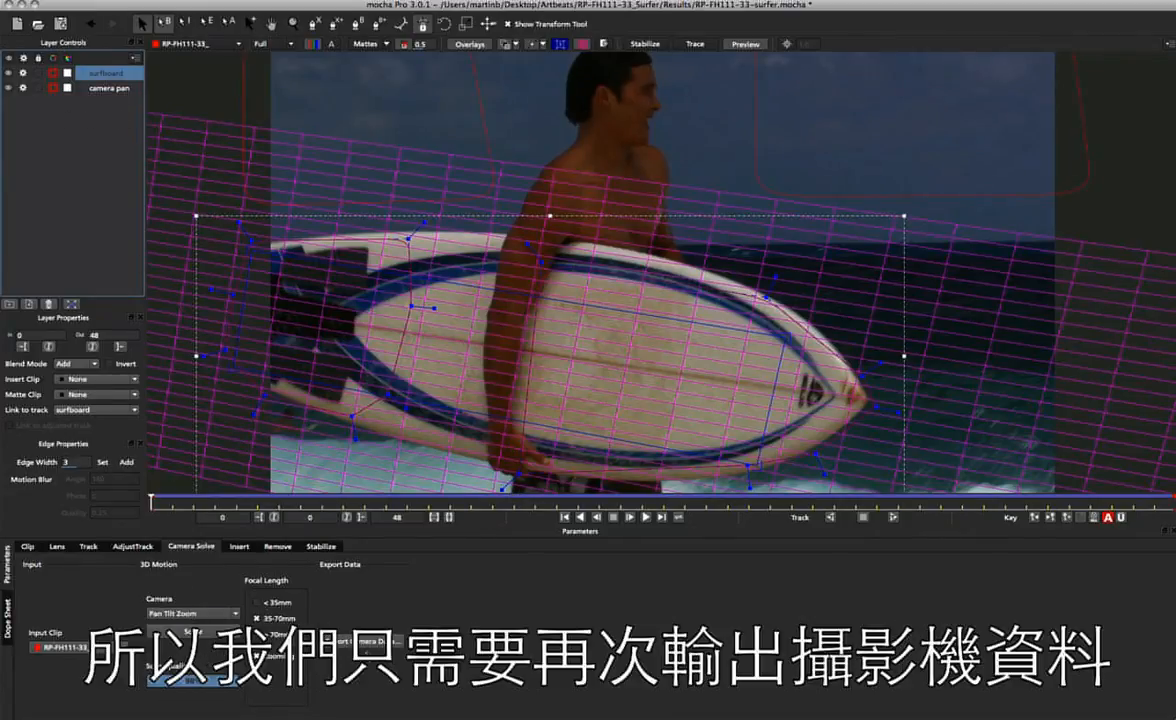
pyautogui.click(360, 641)
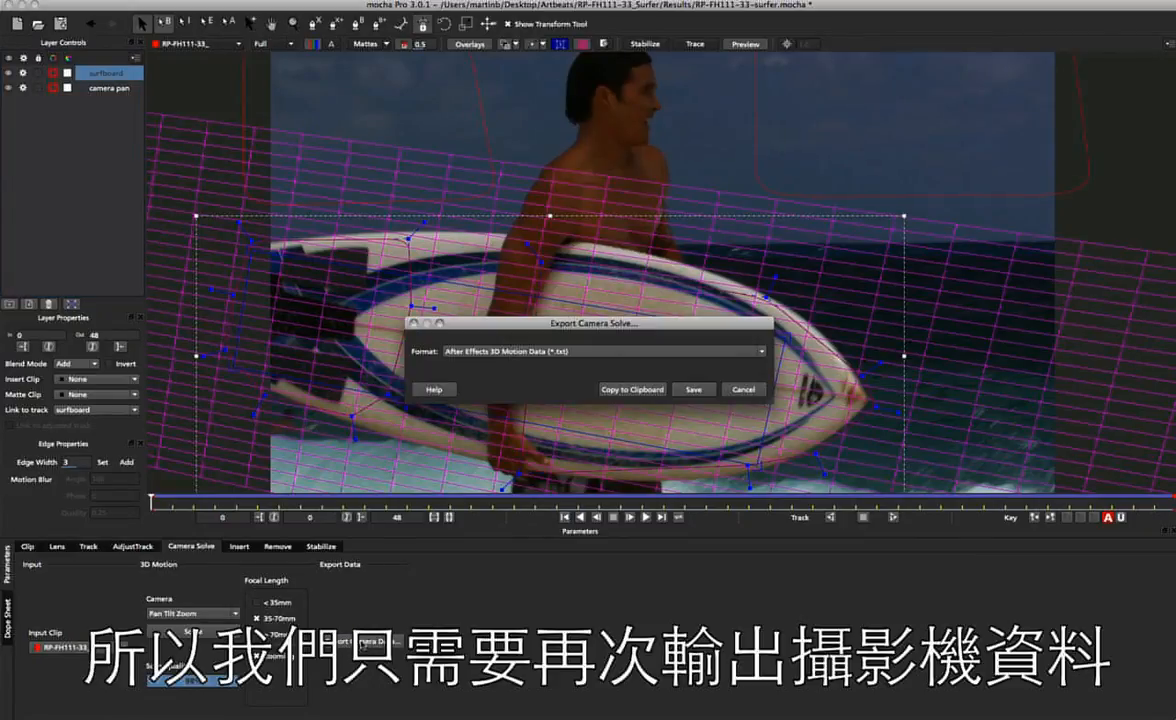
pyautogui.click(622, 390)
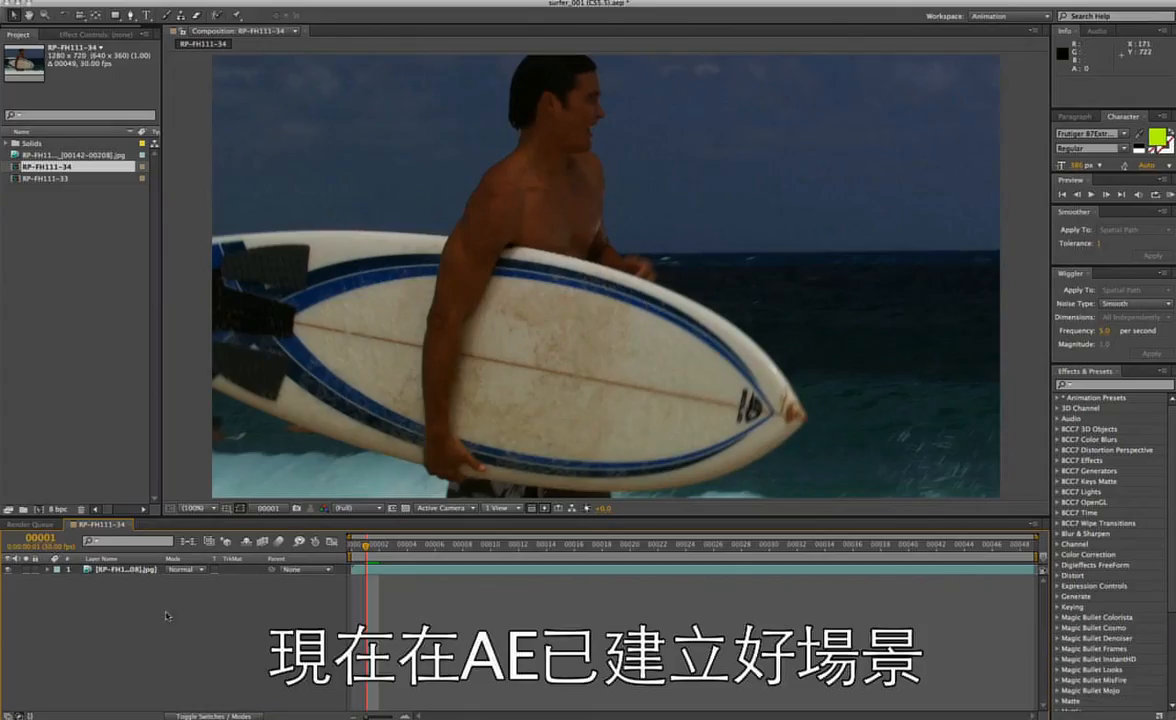
# Switch to After Effects and paste the mocha camera into the RP-FH111-34 composition at frame 0 with the footage layer selected.
pyautogui.click(140, 570)
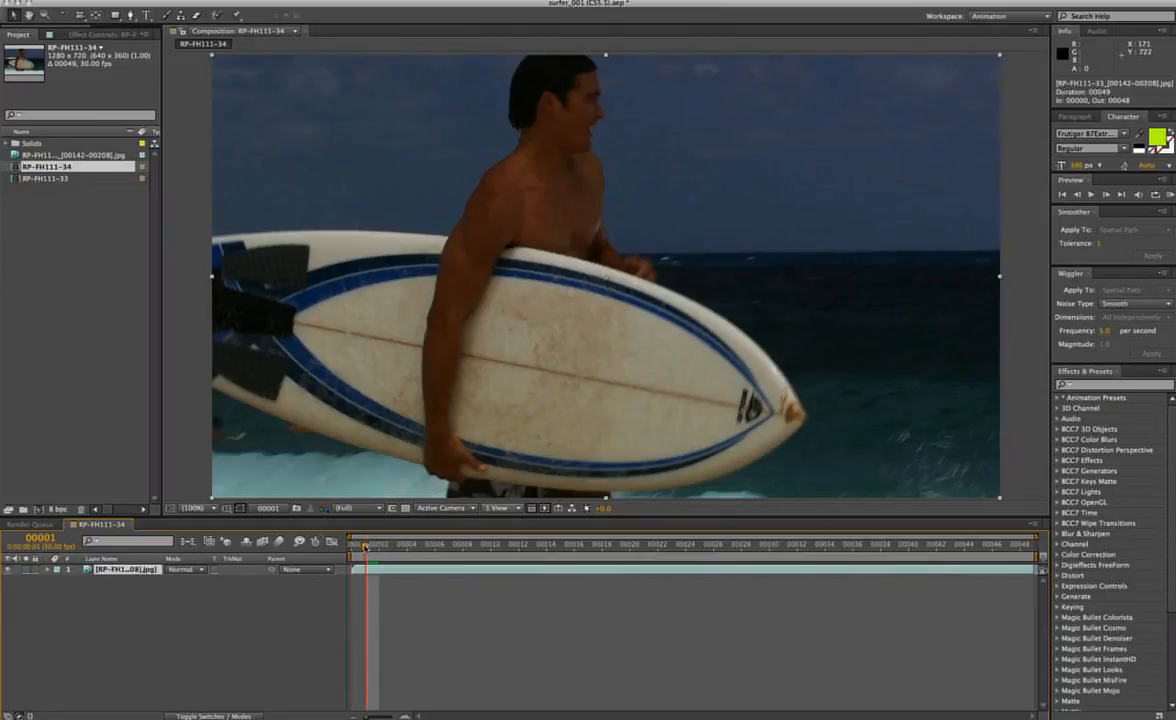
pyautogui.press('Home')
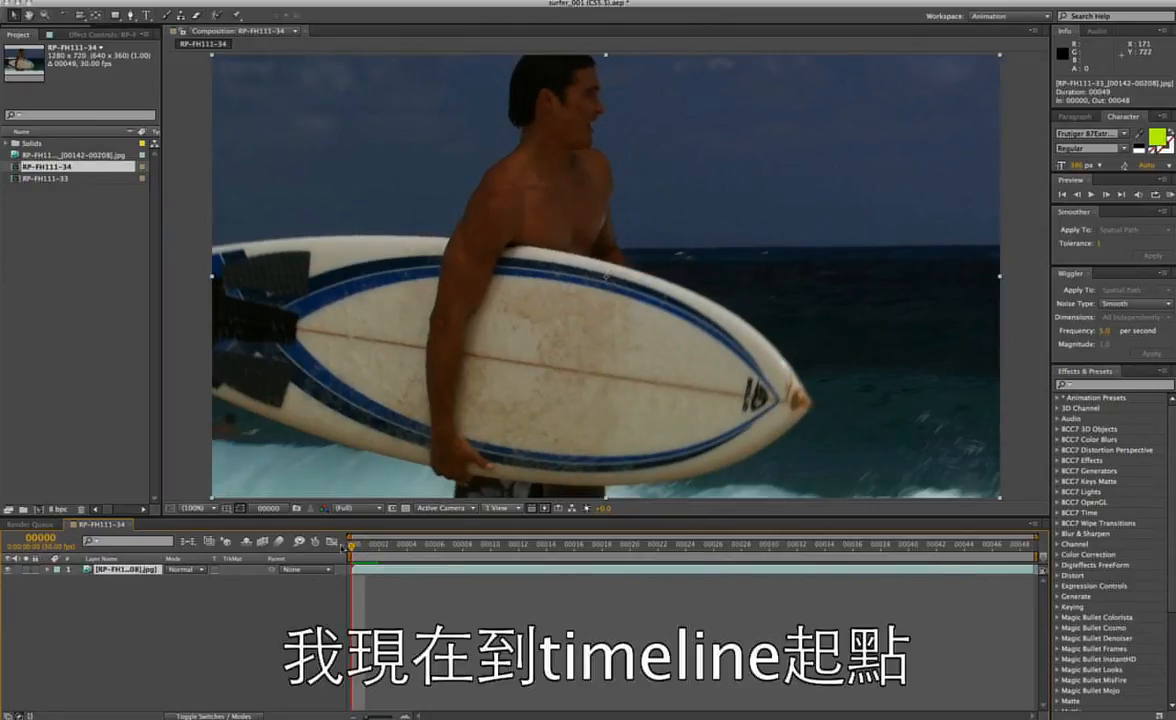
pyautogui.click(131, 2)
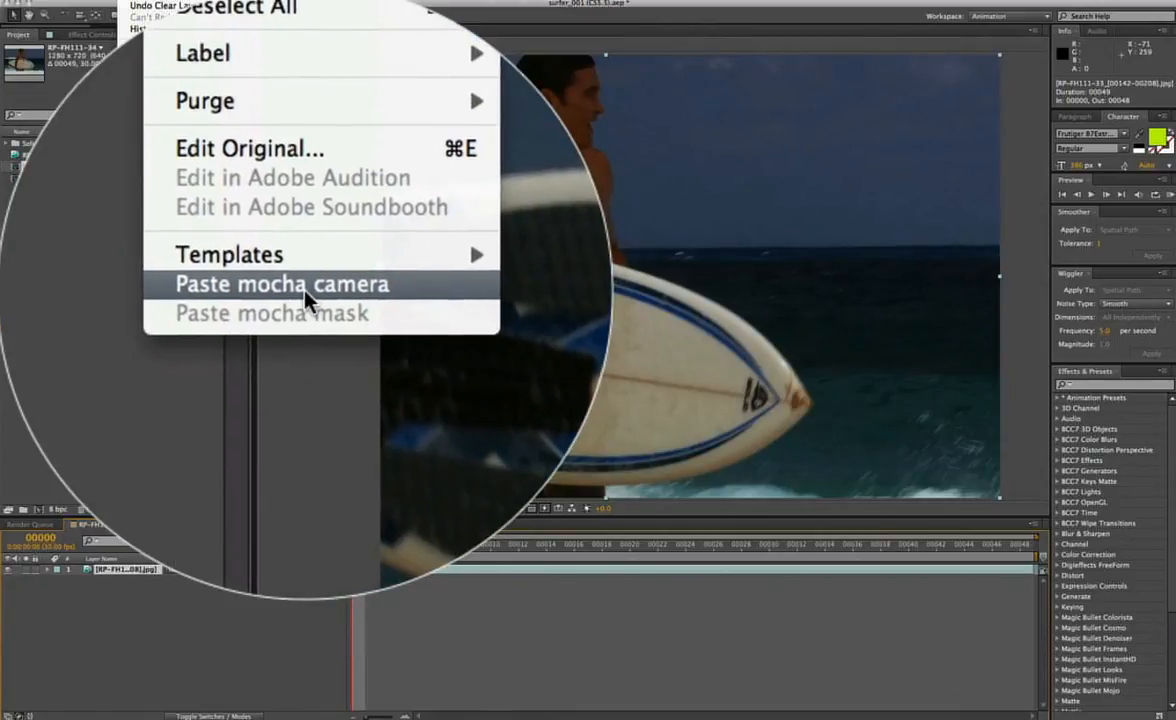
pyautogui.click(187, 269)
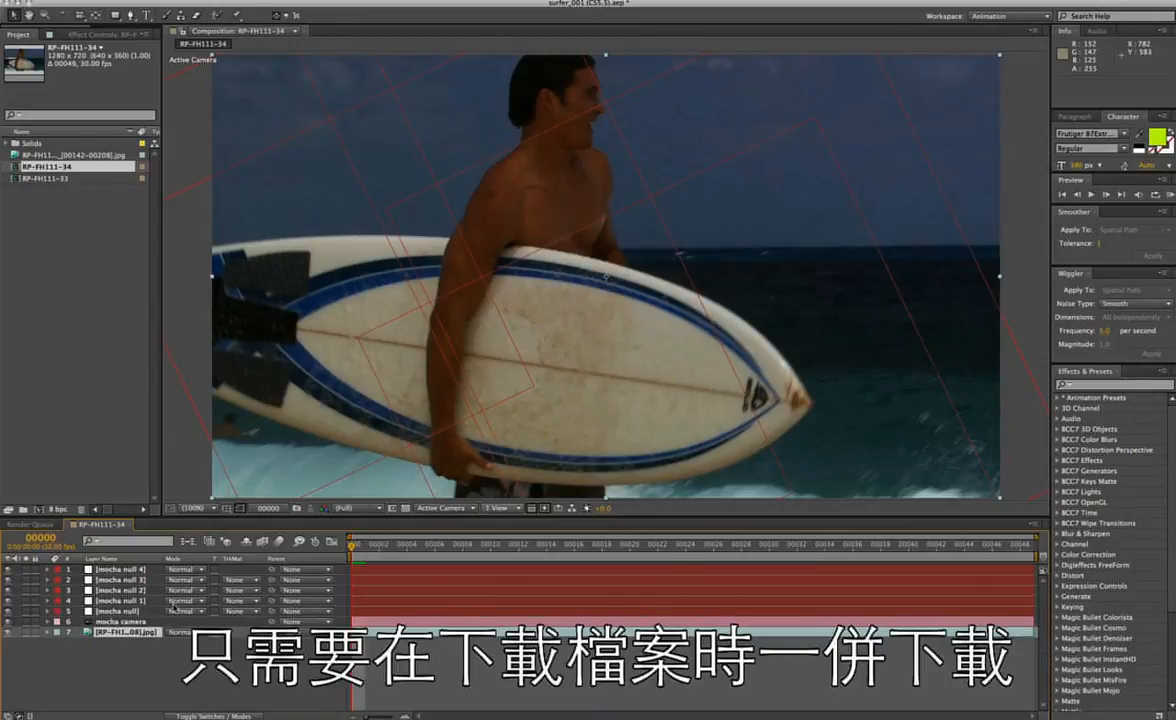
# Set the scale of all five mocha nulls to 50% on every keyframe and play the composition to check their motion.
pyautogui.click(122, 610)
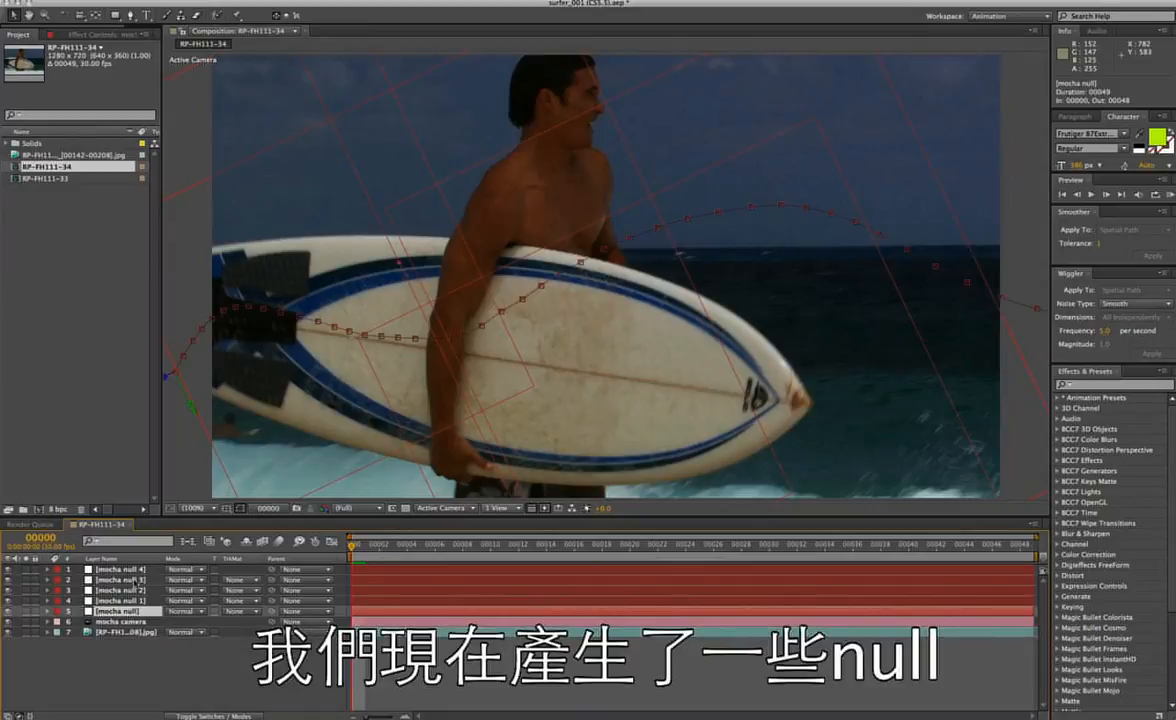
pyautogui.click(131, 569)
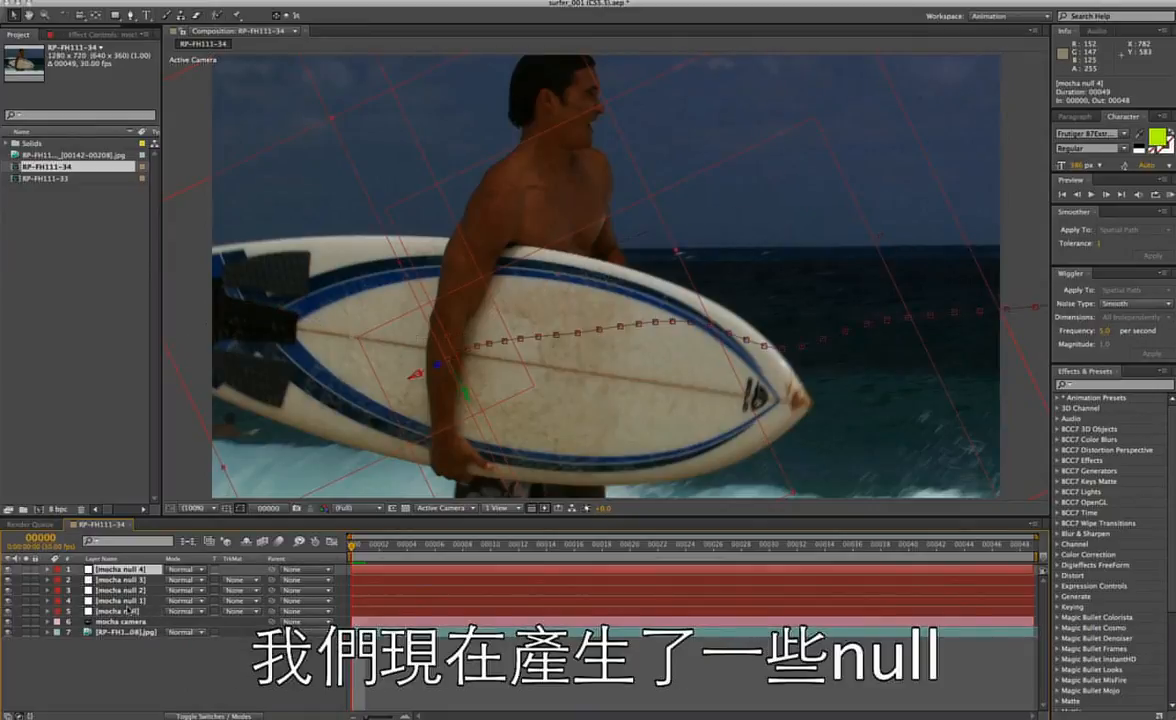
pyautogui.keyDown('shift'); pyautogui.click(131, 610); pyautogui.keyUp('shift')
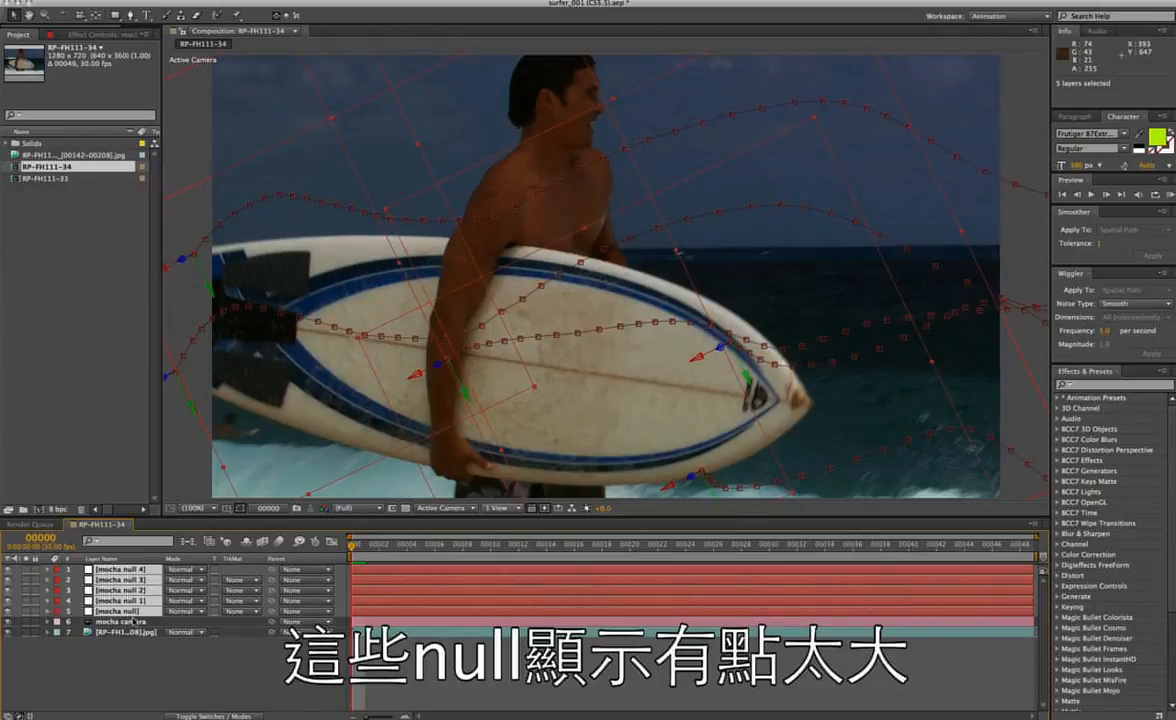
pyautogui.press('s')
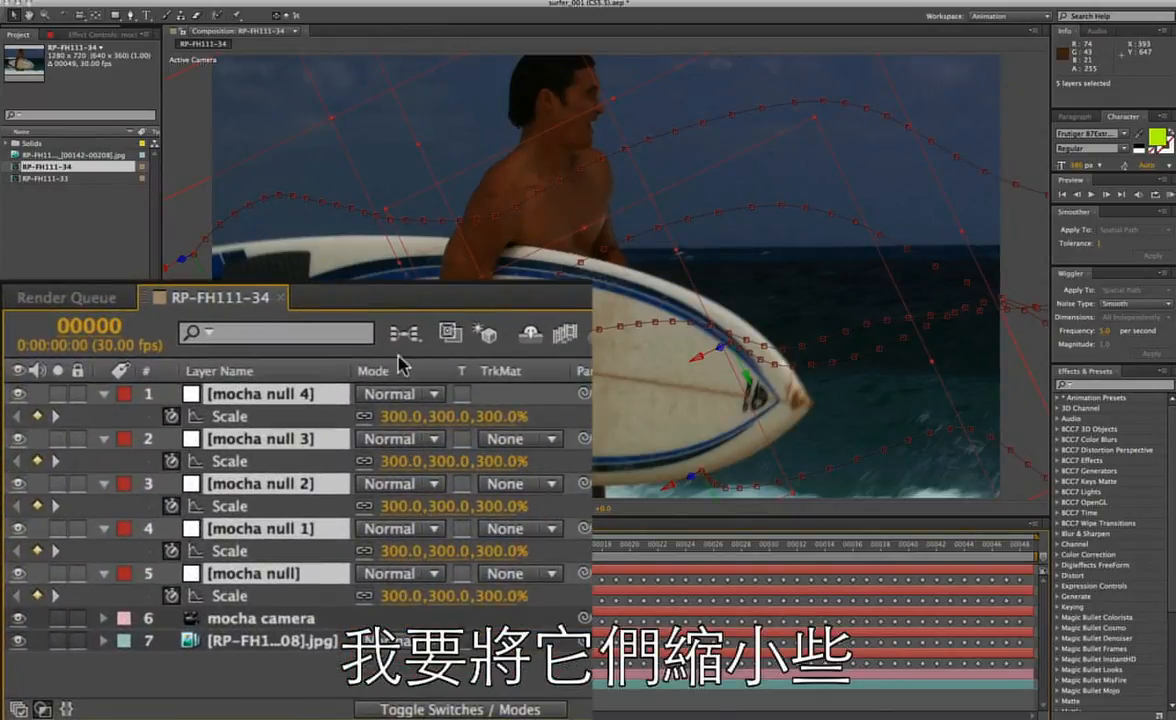
pyautogui.click(228, 416)
pyautogui.keyDown('shift'); pyautogui.click(240, 461); pyautogui.keyUp('shift')
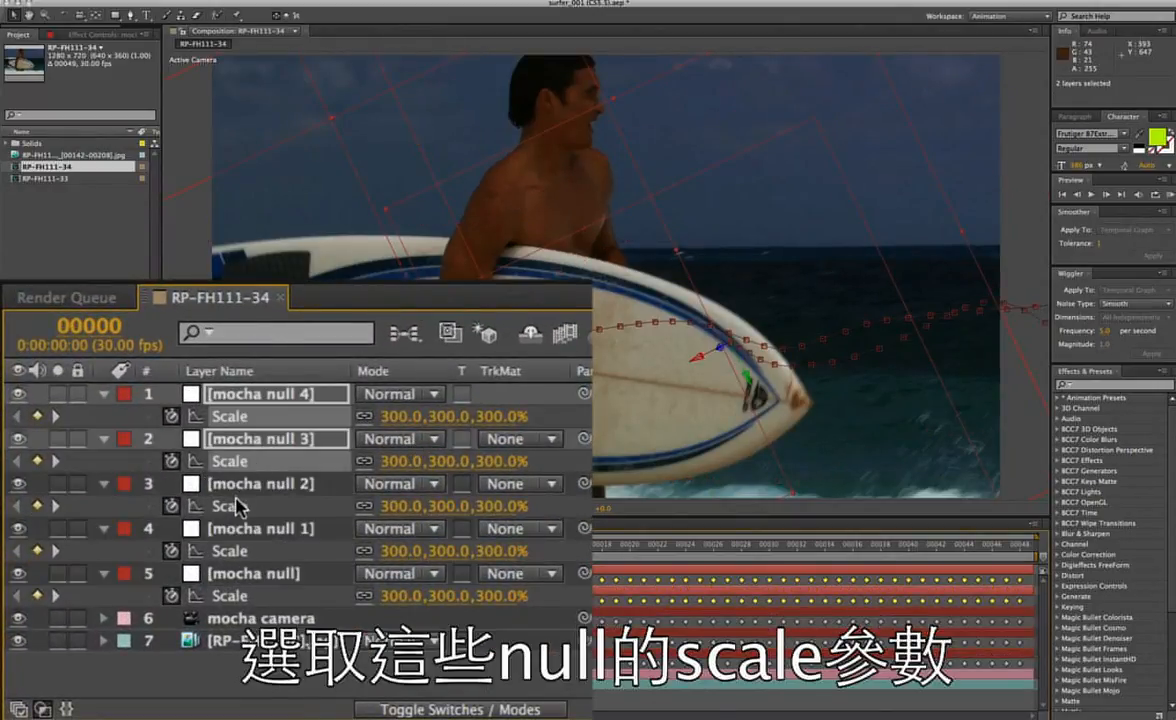
pyautogui.keyDown('shift'); pyautogui.click(240, 505); pyautogui.keyUp('shift')
pyautogui.keyDown('shift'); pyautogui.click(228, 550); pyautogui.keyUp('shift')
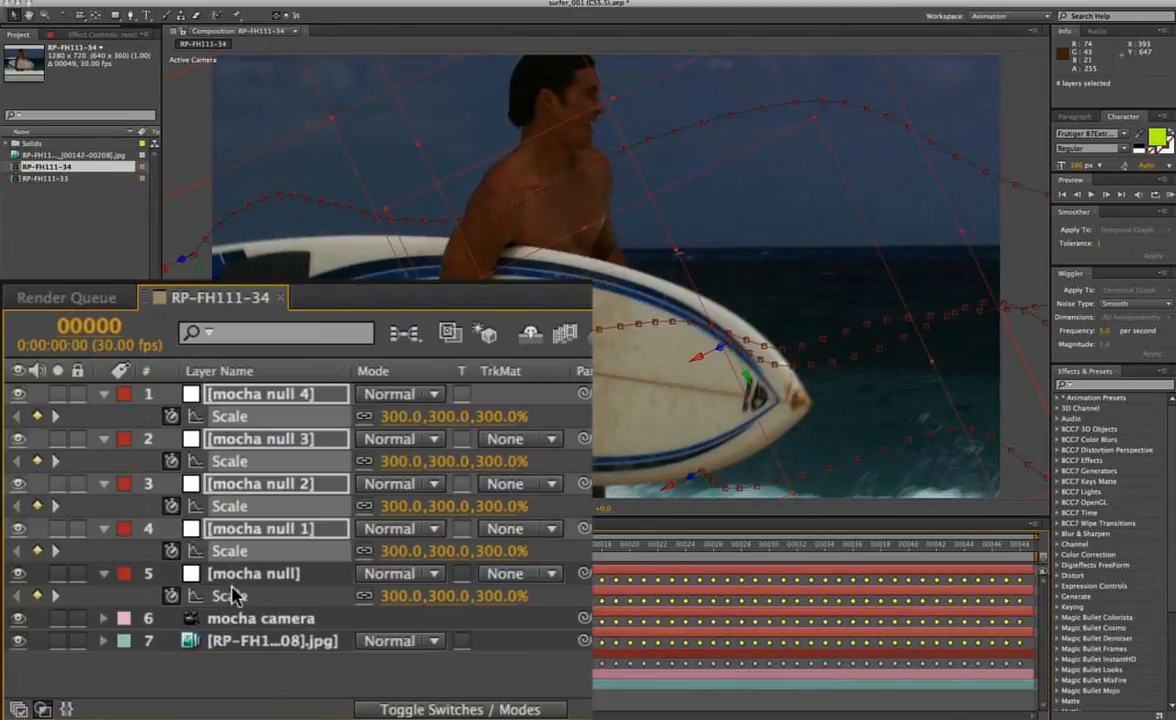
pyautogui.keyDown('shift'); pyautogui.click(232, 595); pyautogui.keyUp('shift')
pyautogui.click(188, 579)
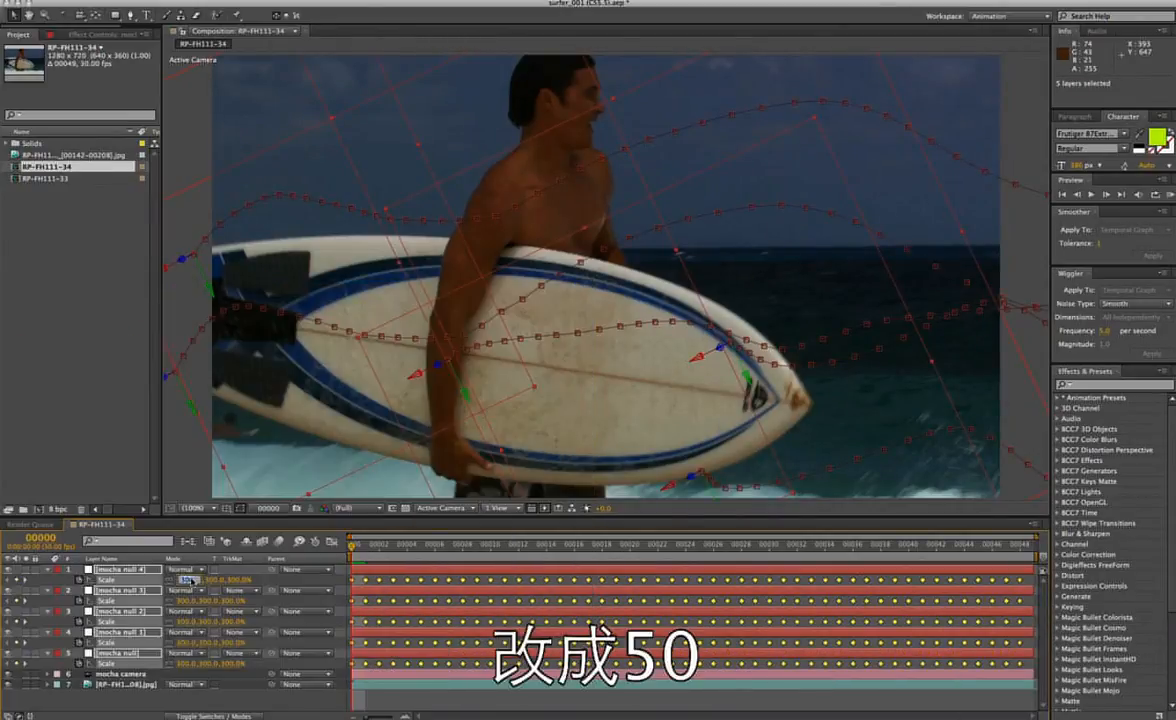
pyautogui.write('50')
pyautogui.press('Return')
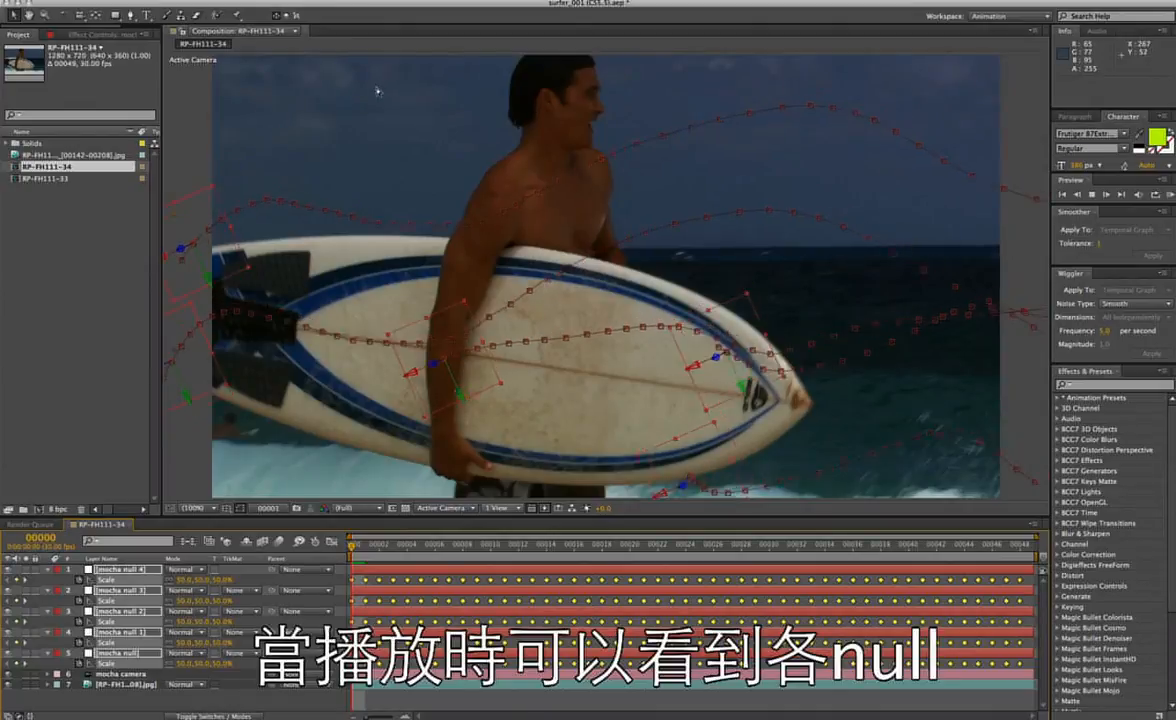
pyautogui.press('space')
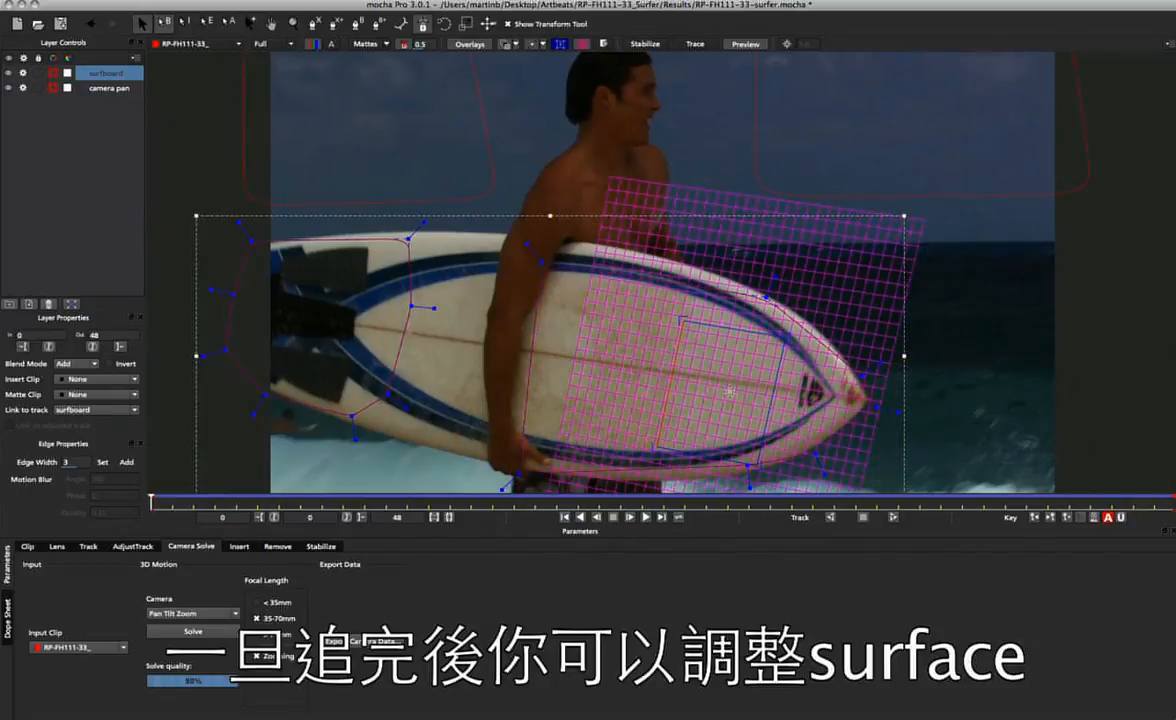
# Switch to mocha Pro, shrink the surfboard layer's planar surface, move it onto the board's nose, and scrub the clip to check it.
pyautogui.moveTo(706, 455); pyautogui.dragTo(712, 410)
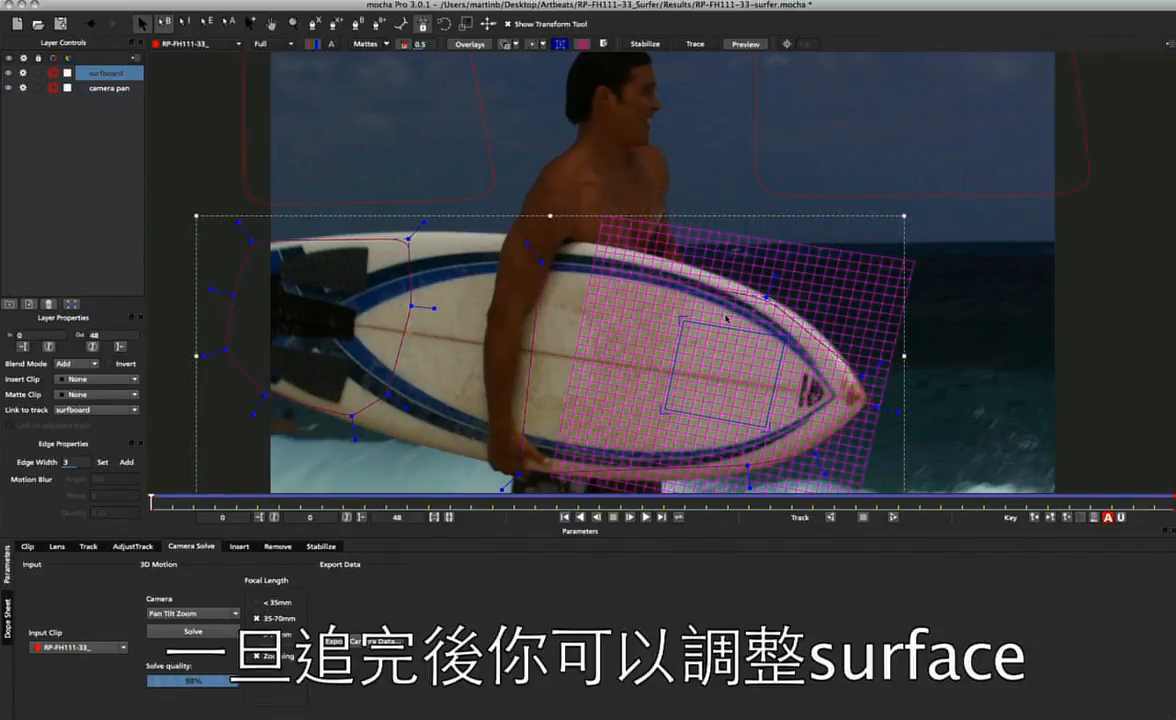
pyautogui.moveTo(721, 323); pyautogui.dragTo(739, 347)
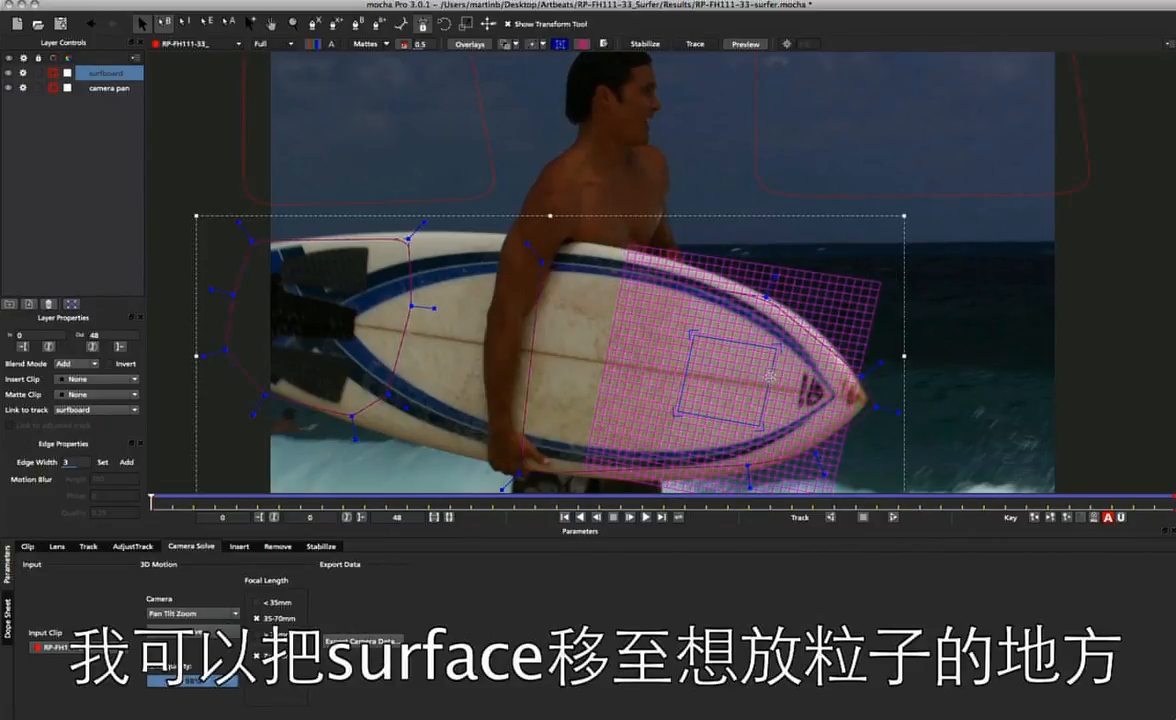
pyautogui.moveTo(777, 378); pyautogui.dragTo(858, 357)
pyautogui.press('t')
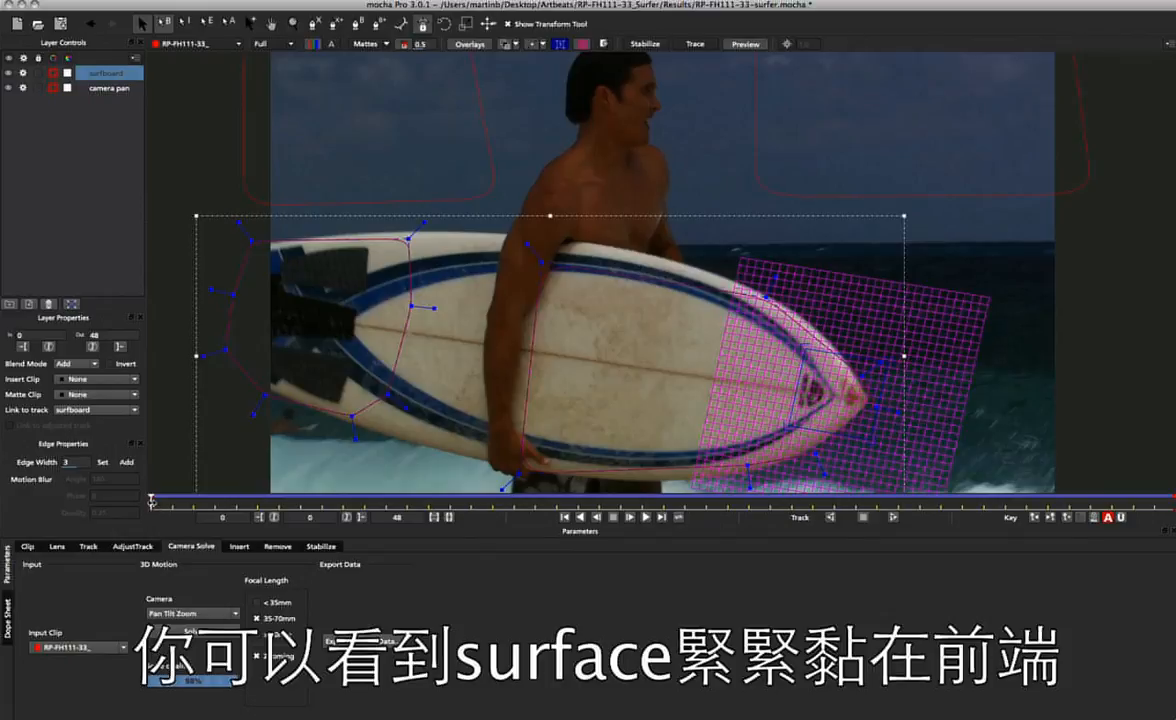
pyautogui.moveTo(152, 503); pyautogui.dragTo(52, 466)
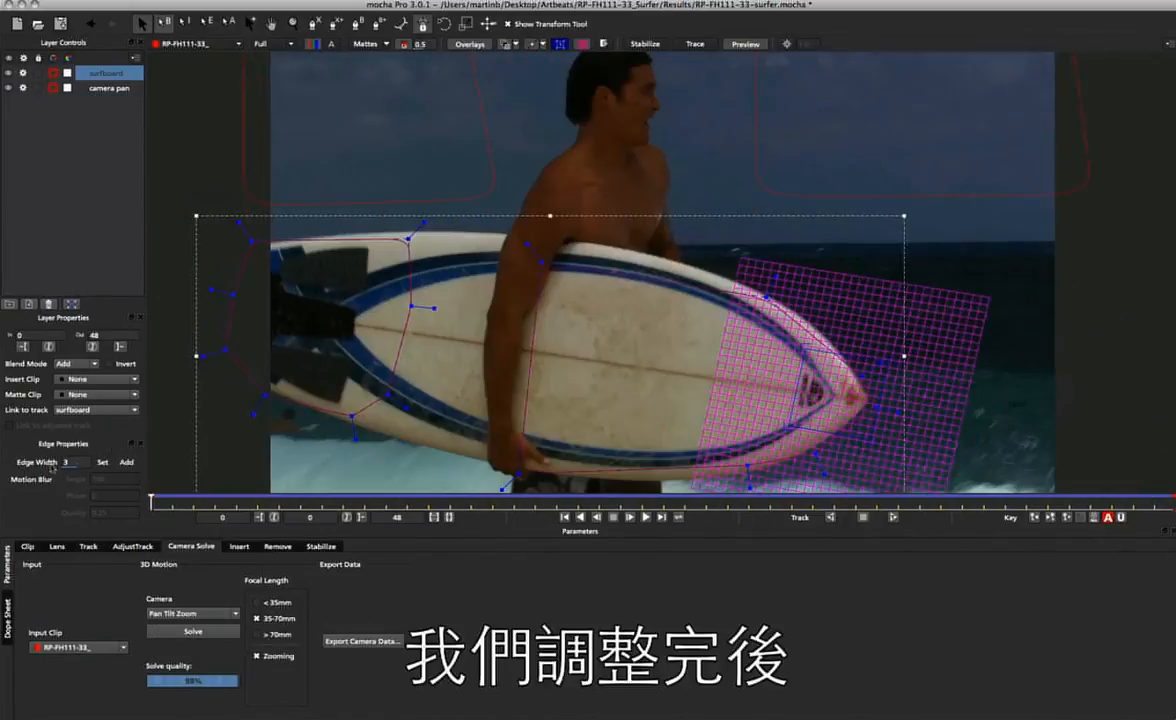
# Copy the camera solve as After Effects 3D Motion Data and paste it as a mocha camera into After Effects' RP-FH111-34 composition.
pyautogui.click(363, 646)
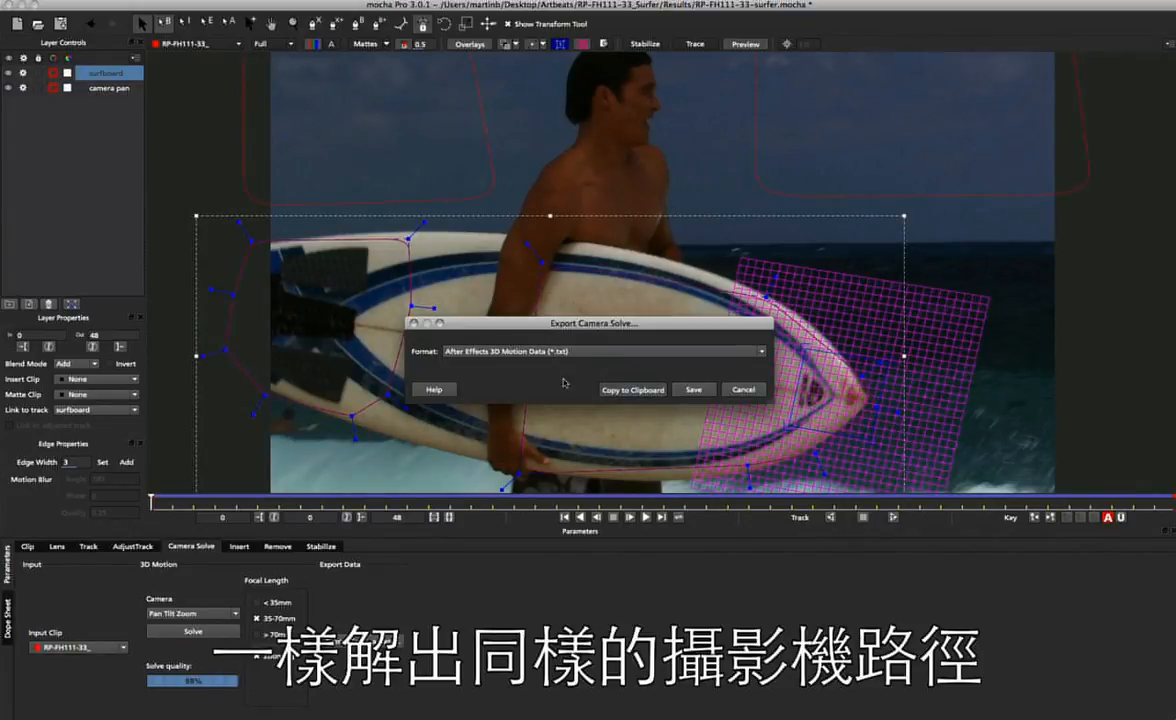
pyautogui.click(617, 389)
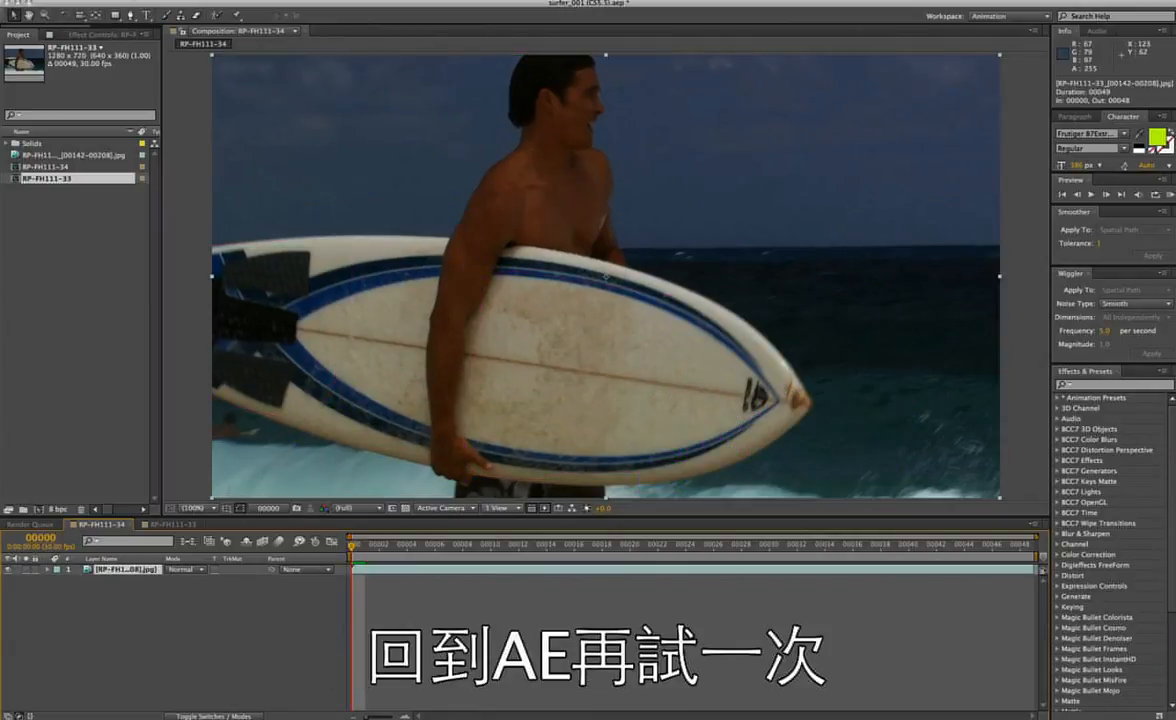
pyautogui.click(132, 0)
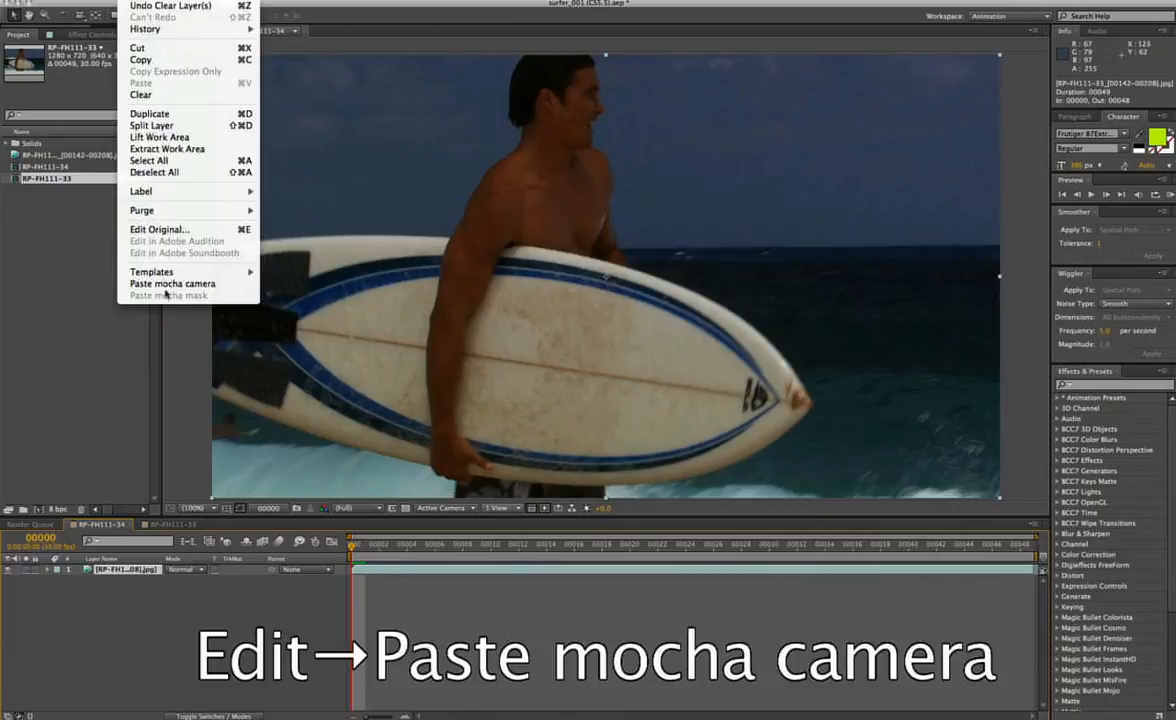
pyautogui.click(162, 285)
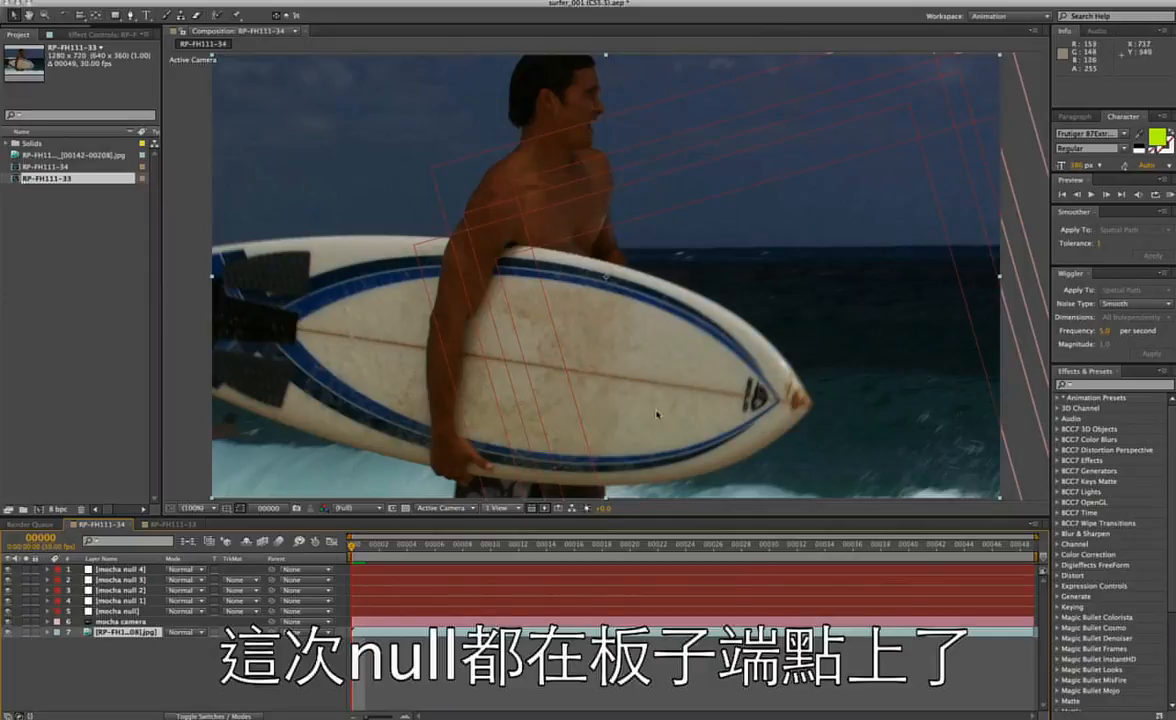
# Set the scale of all five mocha nulls to 20% on every keyframe.
pyautogui.click(116, 570)
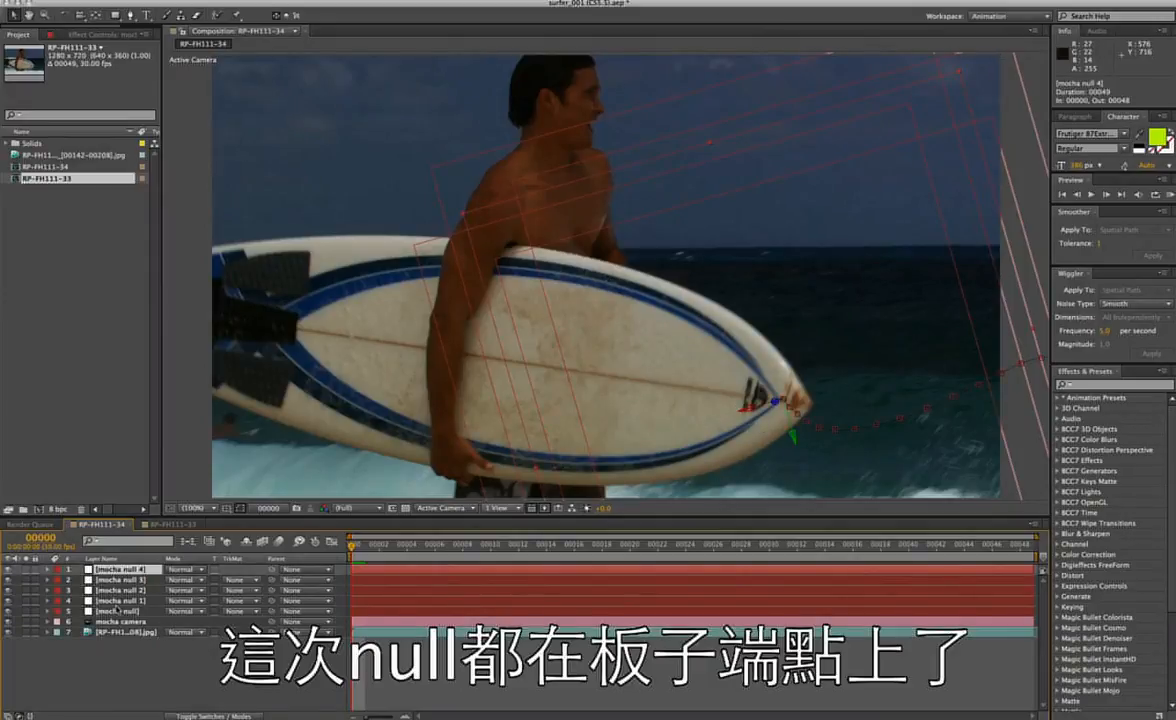
pyautogui.keyDown('shift'); pyautogui.click(116, 608); pyautogui.keyUp('shift')
pyautogui.press('s')
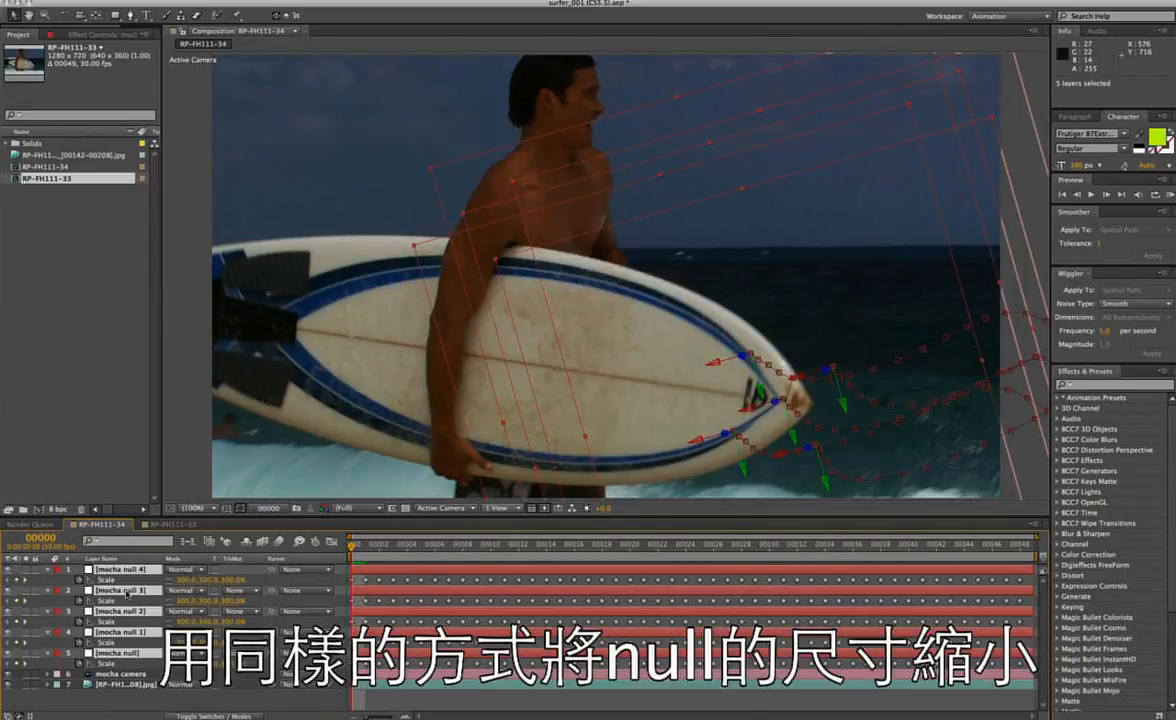
pyautogui.click(108, 579)
pyautogui.keyDown('shift'); pyautogui.click(107, 600); pyautogui.keyUp('shift')
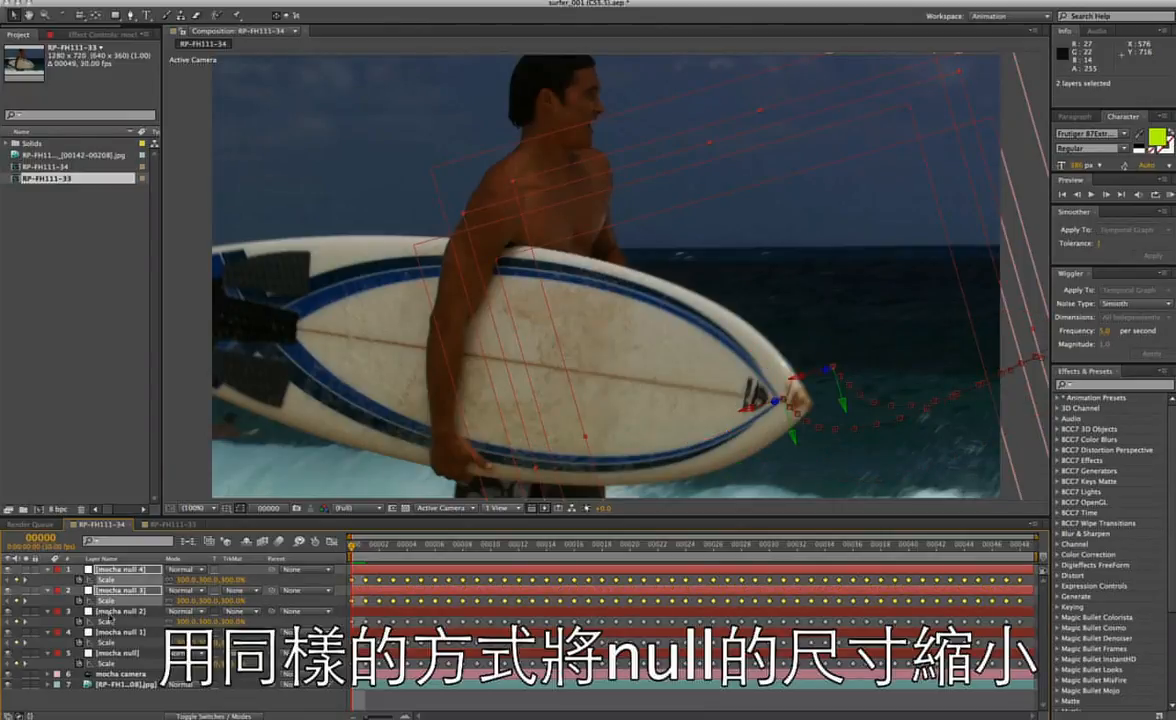
pyautogui.keyDown('shift'); pyautogui.click(104, 621); pyautogui.keyUp('shift')
pyautogui.keyDown('shift'); pyautogui.click(102, 642); pyautogui.keyUp('shift')
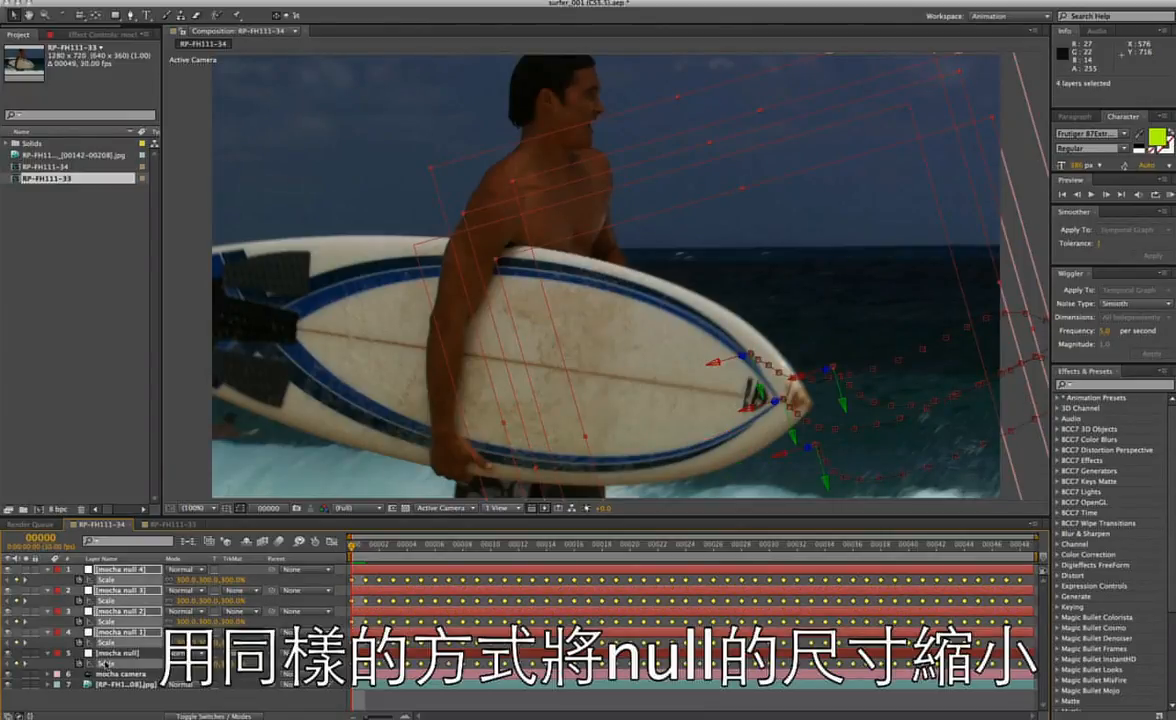
pyautogui.keyDown('shift'); pyautogui.click(148, 650); pyautogui.keyUp('shift')
pyautogui.click(188, 580)
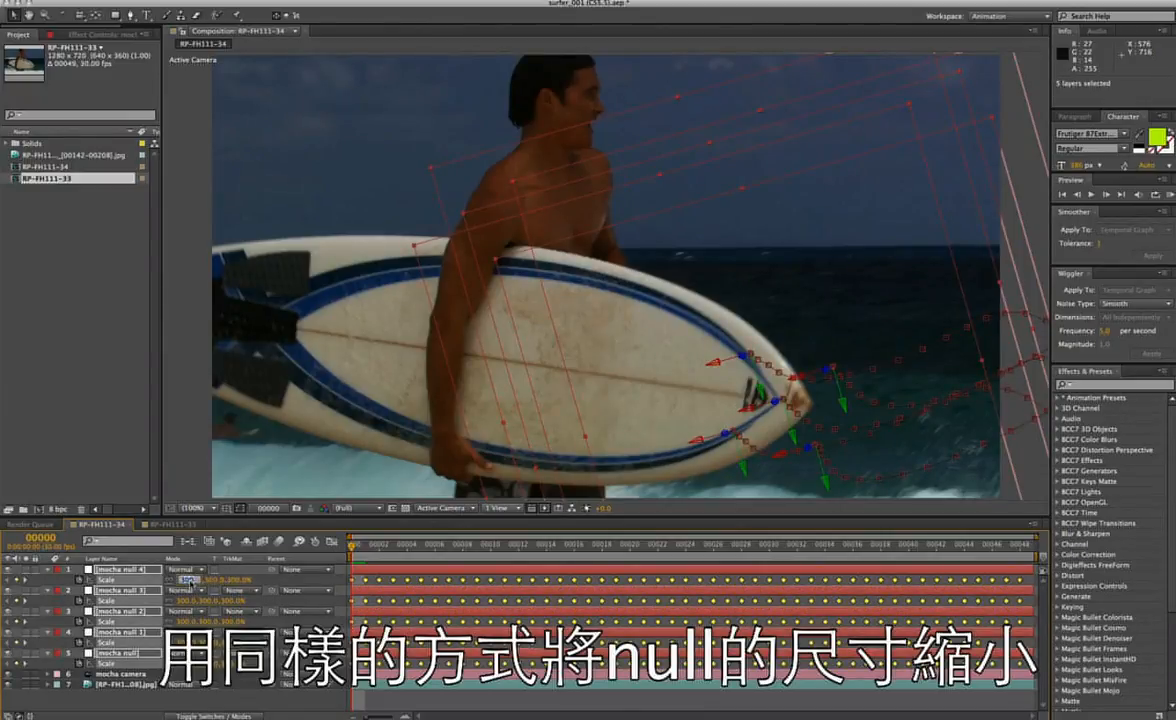
pyautogui.write('20')
pyautogui.press('Return')
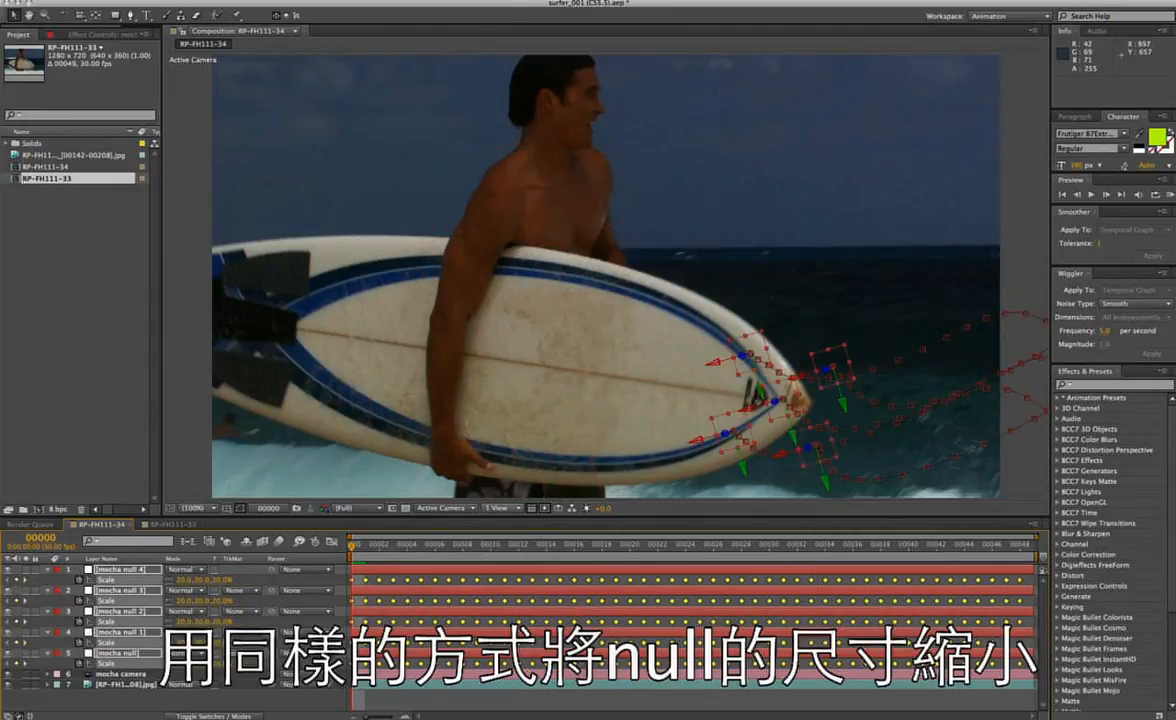
# Deselect the nulls and play the composition to check how they follow the surfboard's nose.
pyautogui.click(225, 701)
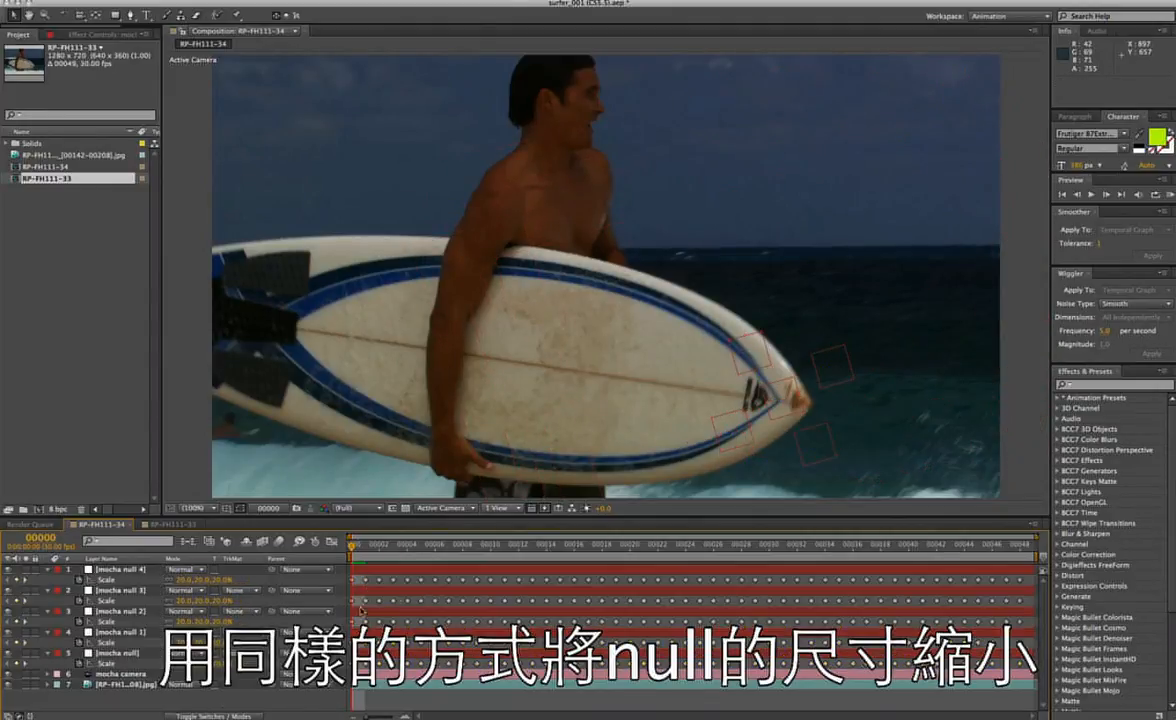
pyautogui.click(1092, 196)
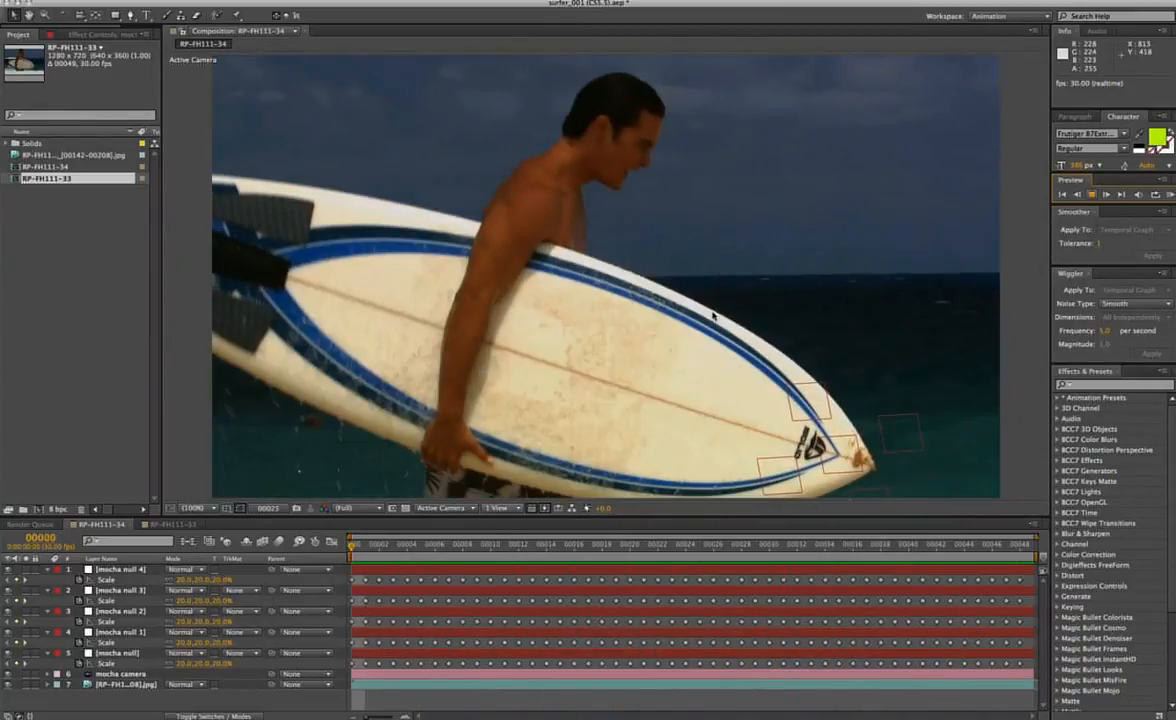
pyautogui.press('space')
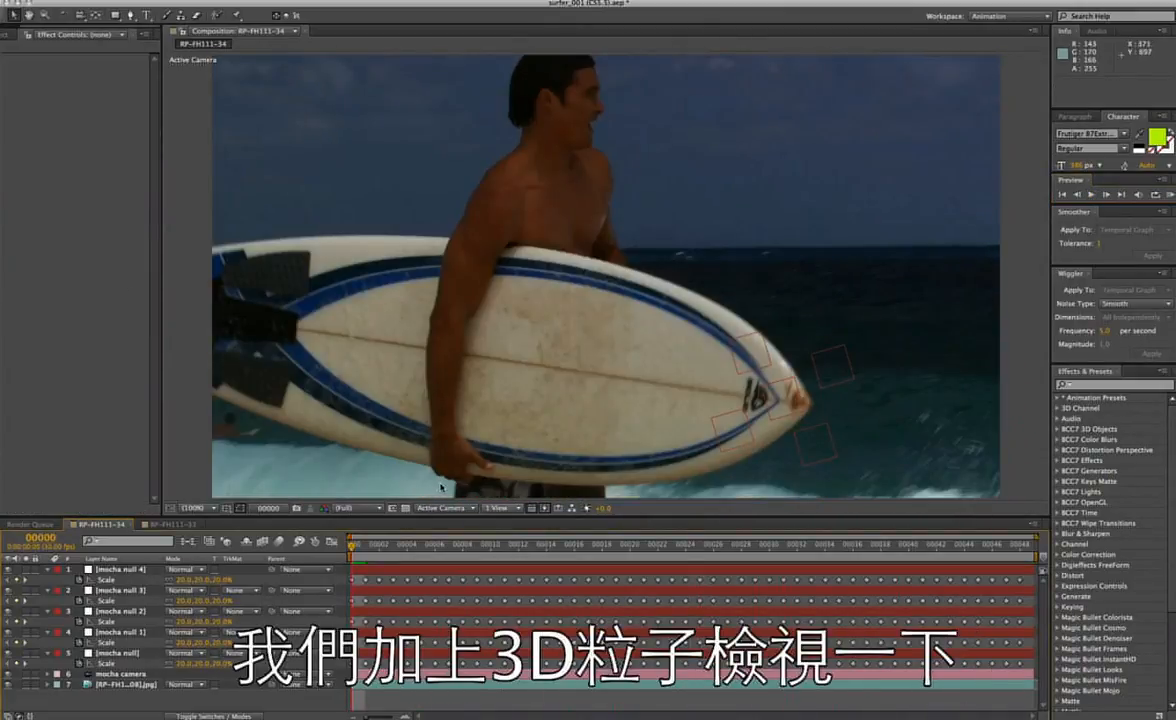
# Add a new solid at the default settings to the composition and apply the Trapcode Particular effect to it.
pyautogui.rightClick(147, 600)
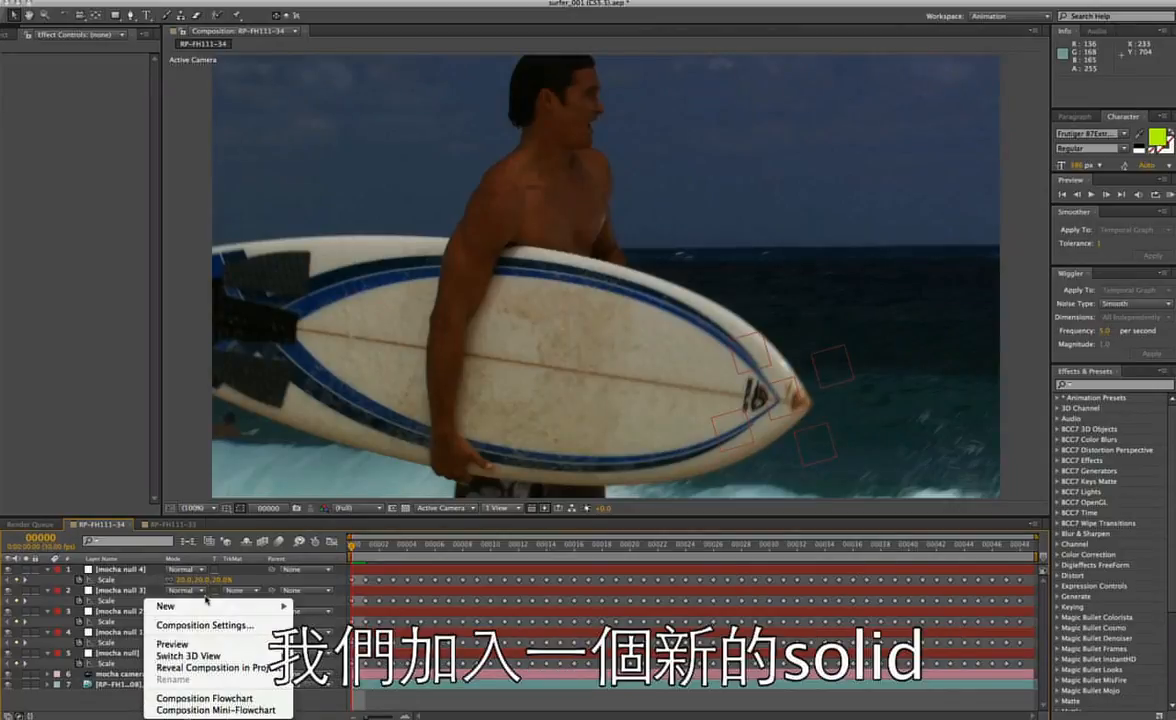
pyautogui.moveTo(188, 607)
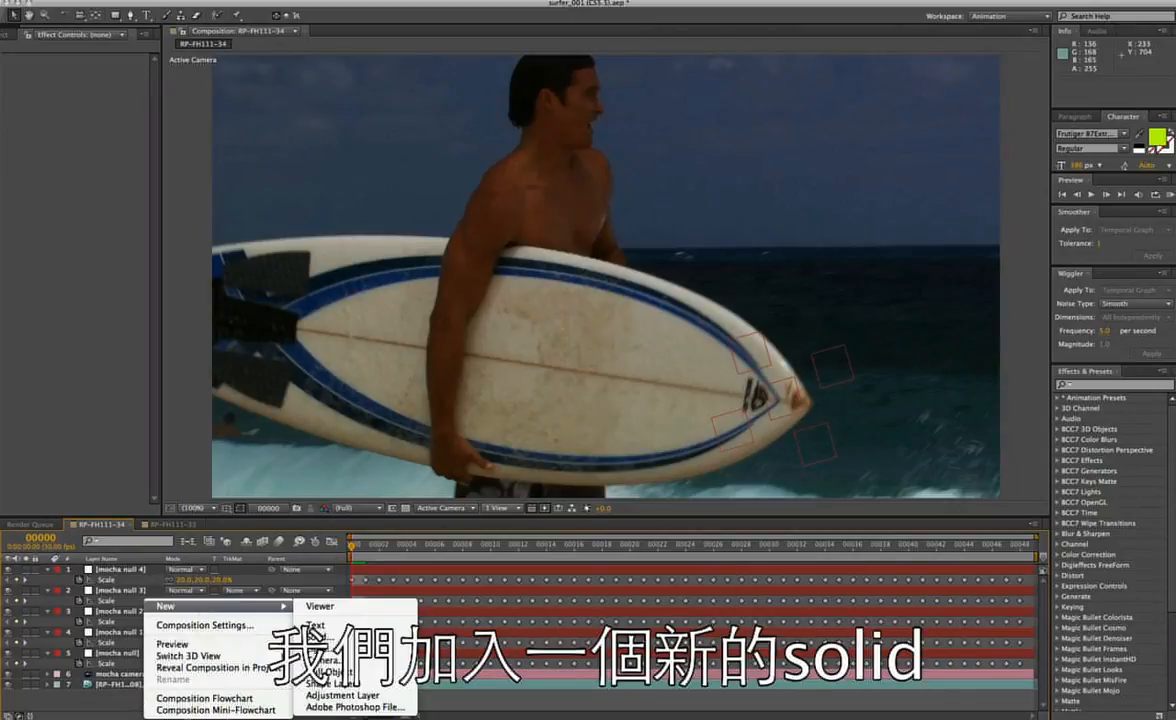
pyautogui.click(318, 637)
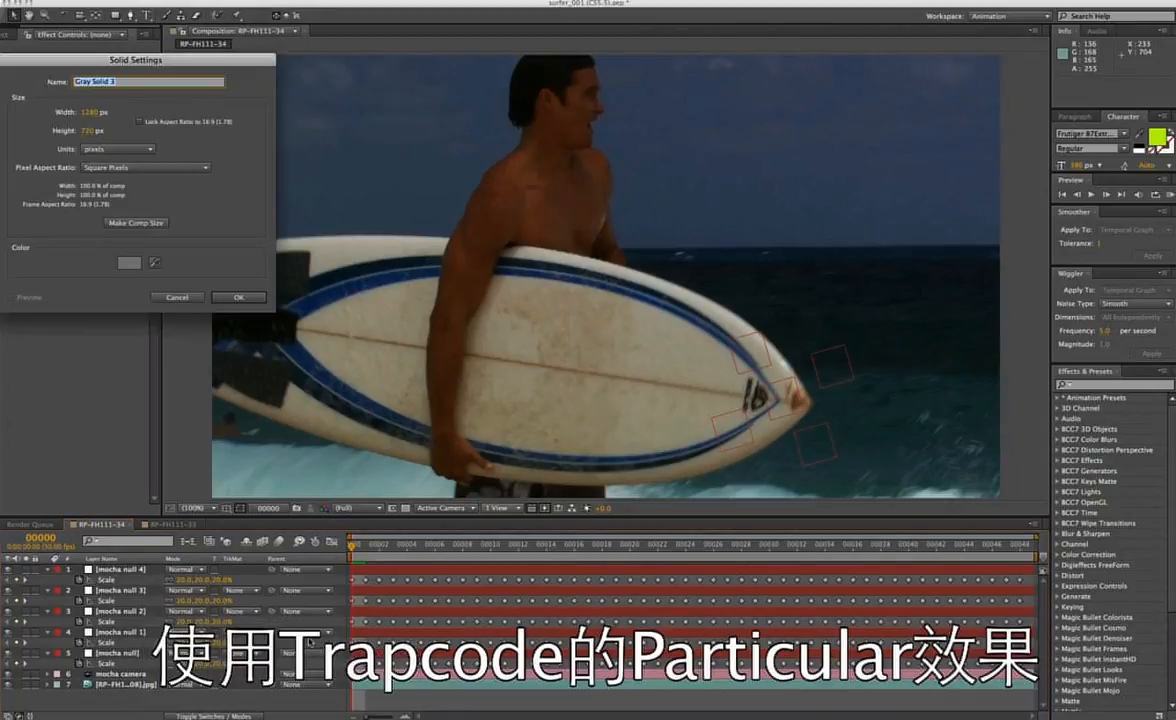
pyautogui.click(230, 297)
pyautogui.click(264, 1)
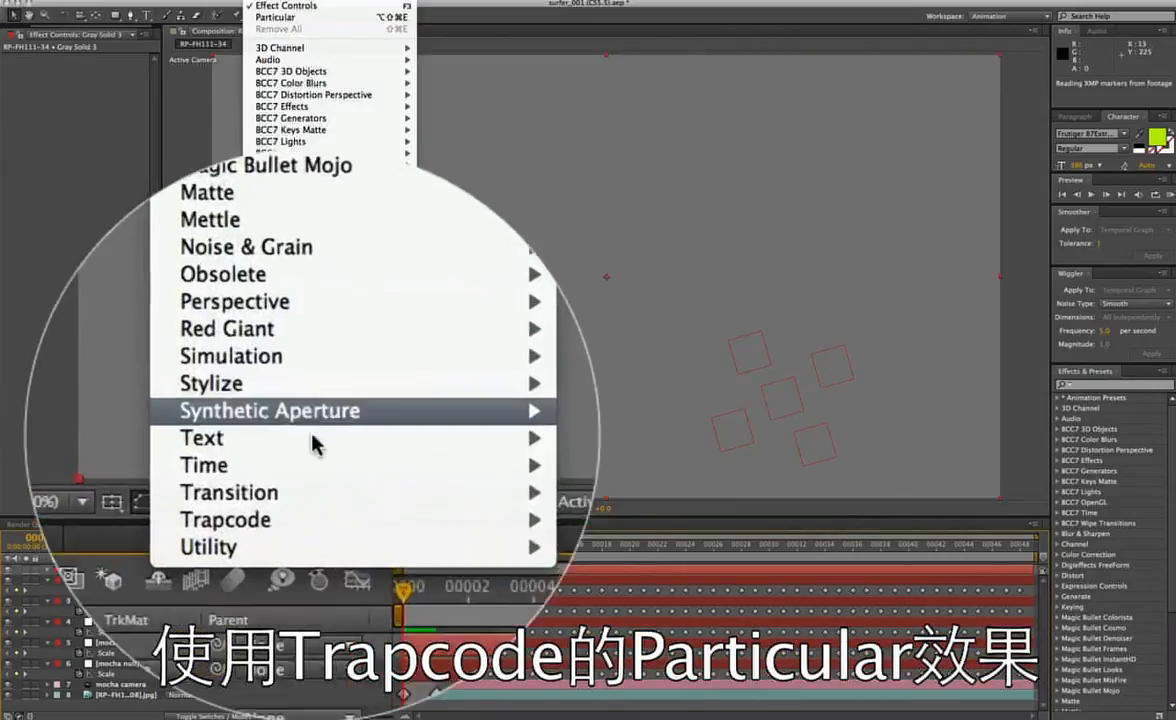
pyautogui.moveTo(310, 517)
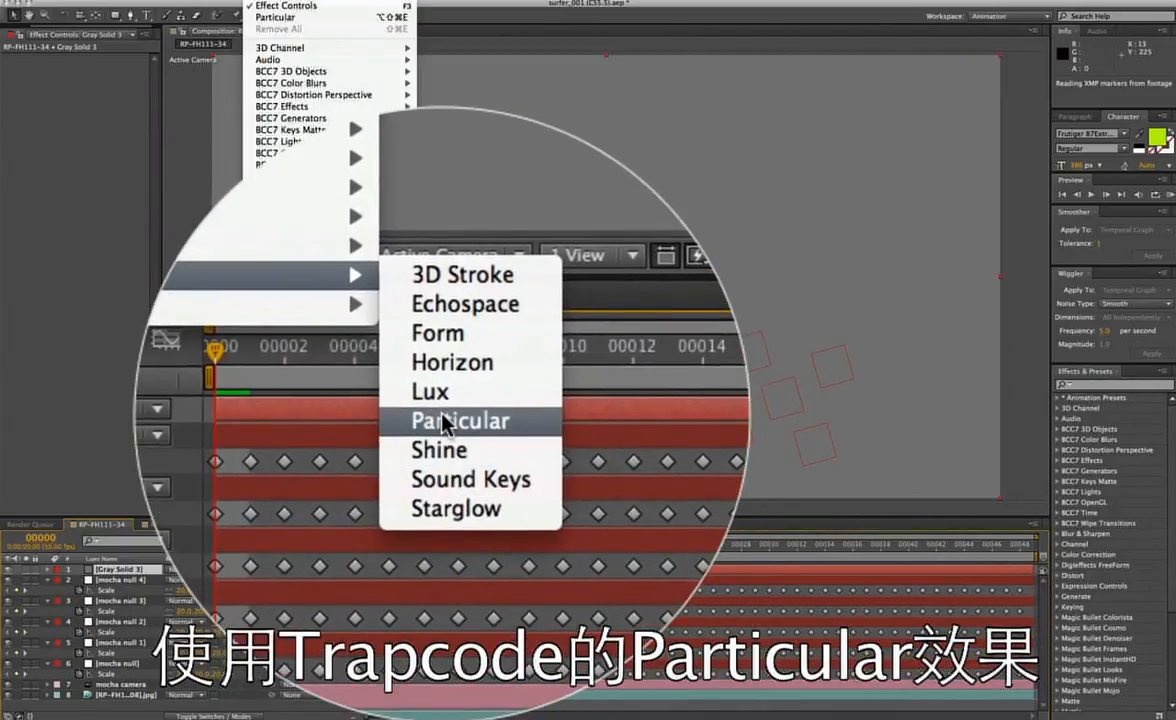
pyautogui.click(443, 575)
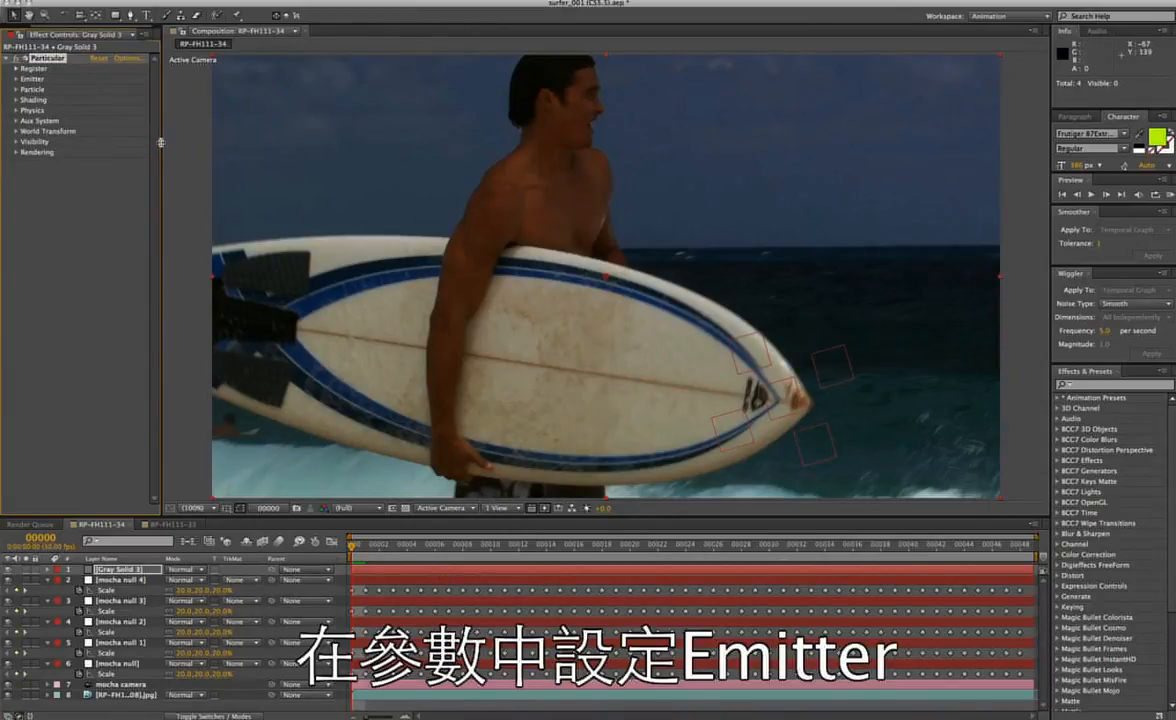
# Widen the effect settings area and set Particular's emitter Velocity to 0.
pyautogui.moveTo(160, 143); pyautogui.dragTo(270, 146)
pyautogui.click(16, 75)
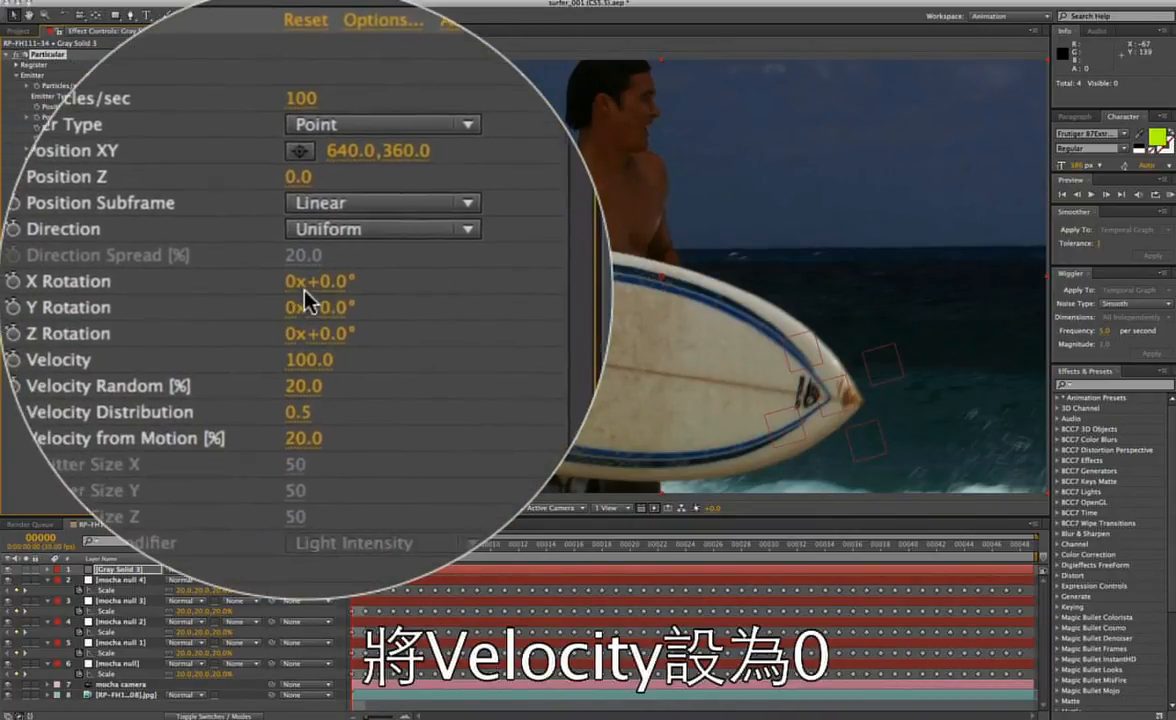
pyautogui.click(305, 296)
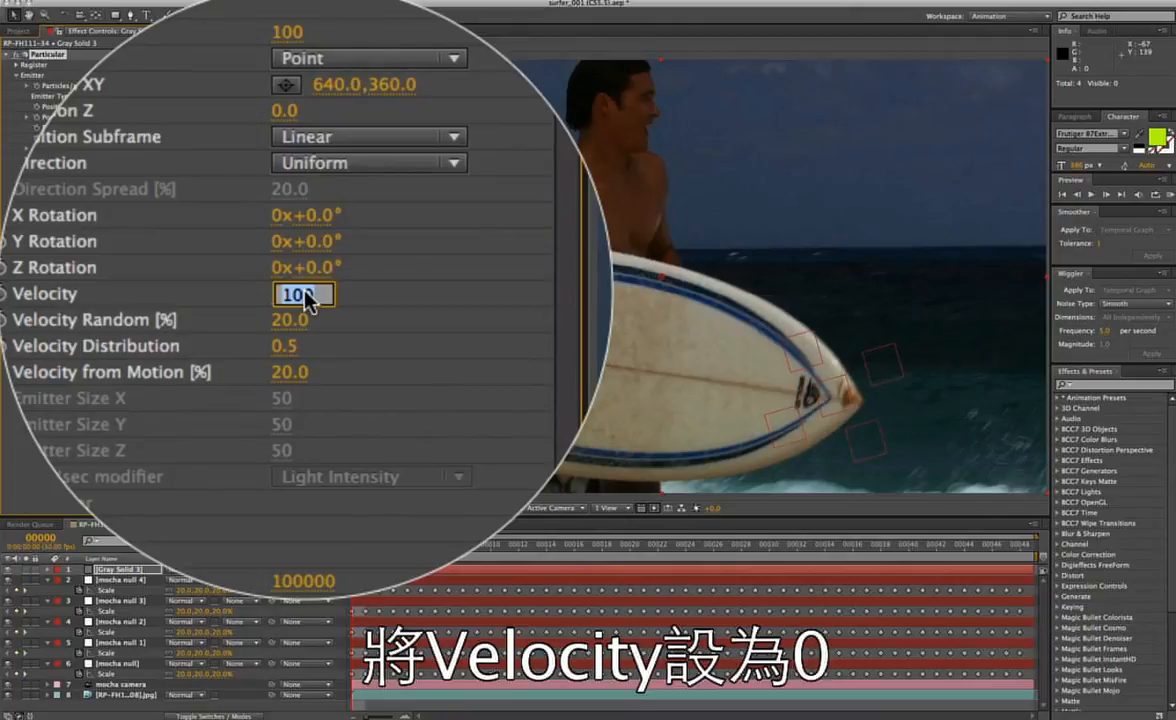
pyautogui.write('0')
pyautogui.press('Return')
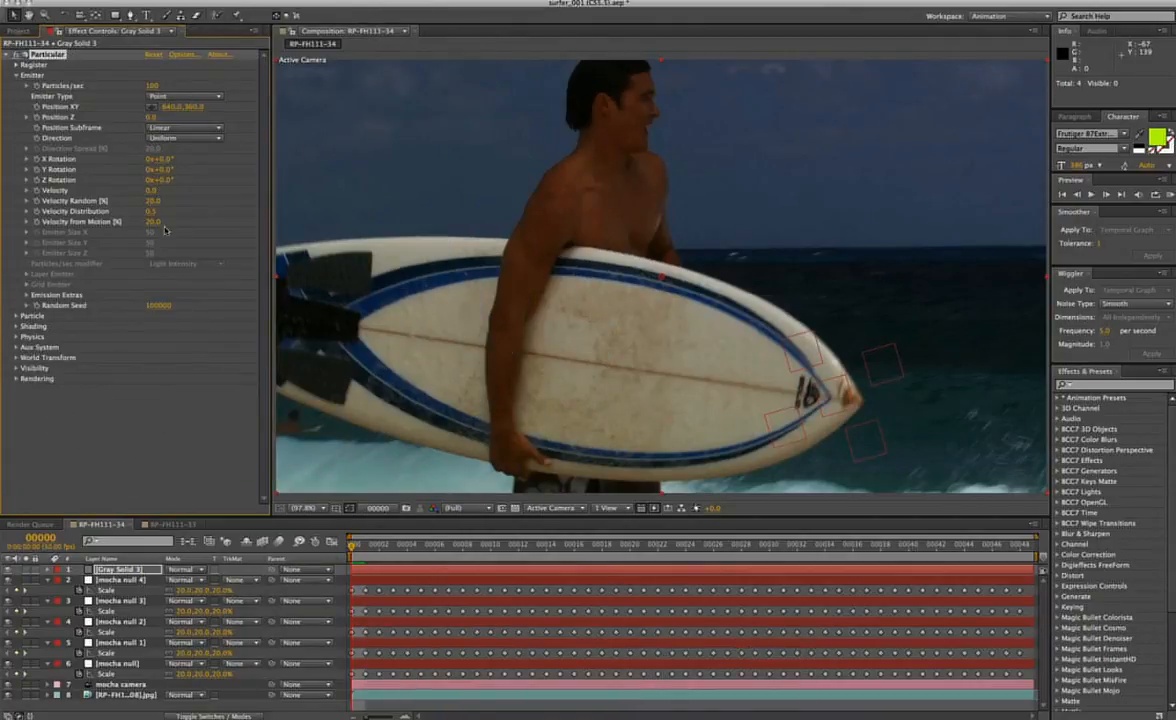
# Enlarge the timeline area and expand the solid layer's Particular effect down to its Emitter properties.
pyautogui.click(128, 569)
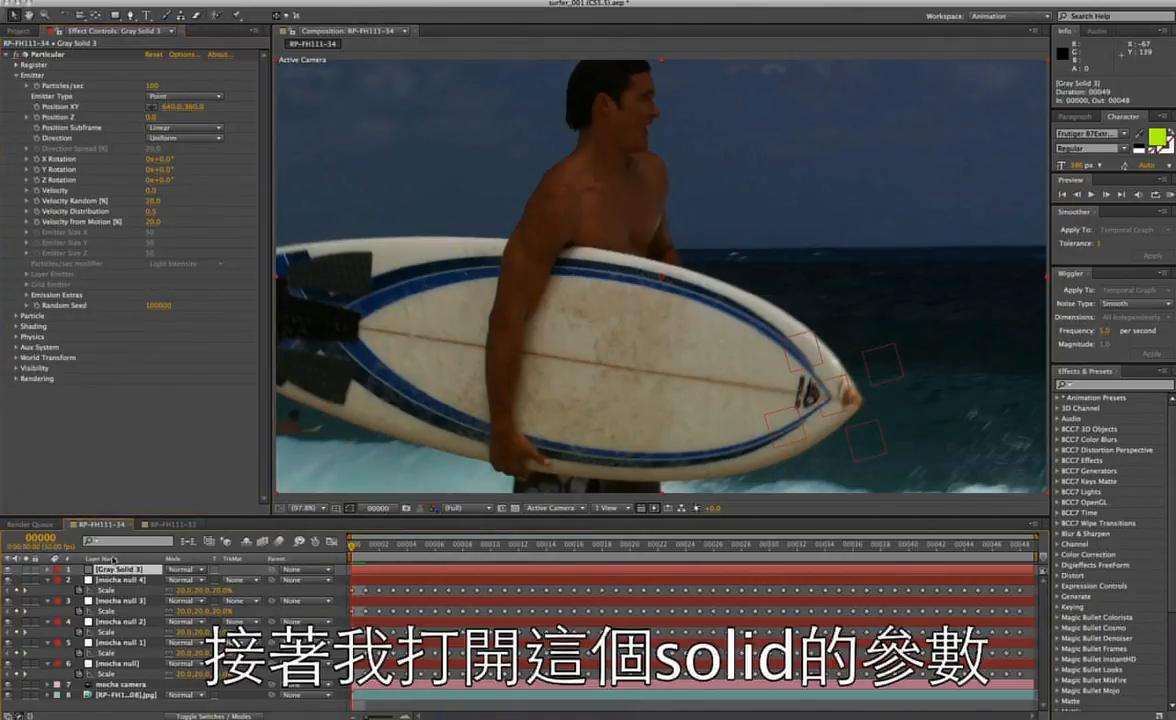
pyautogui.click(47, 569)
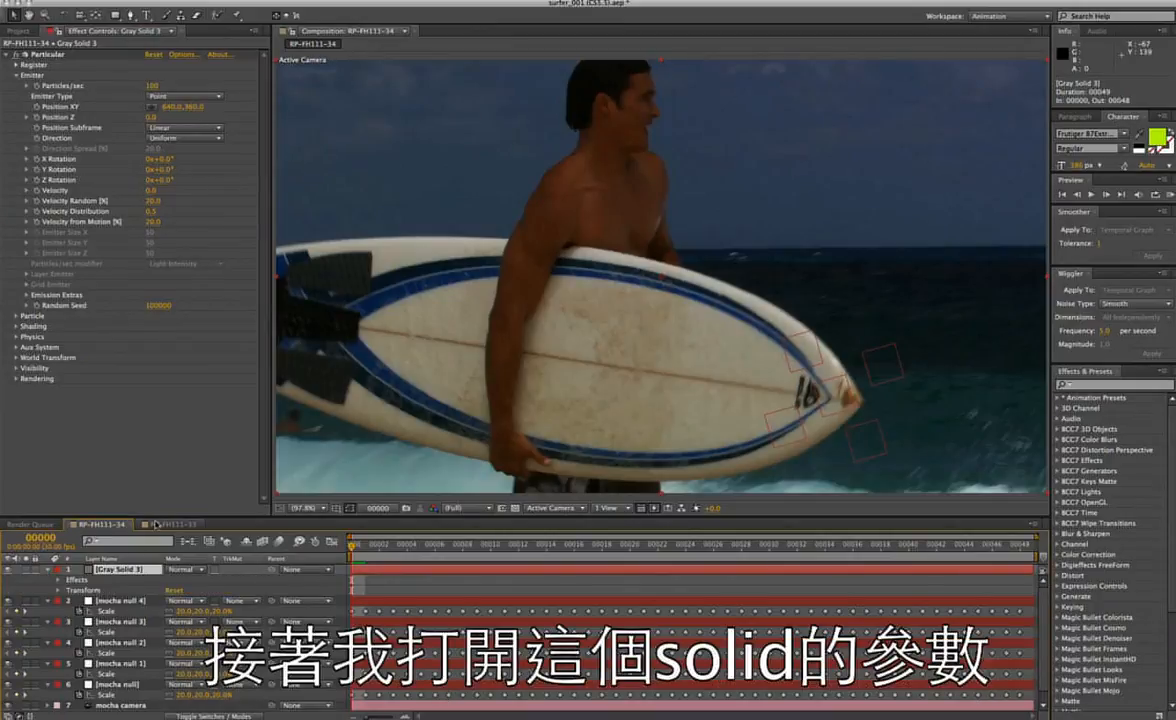
pyautogui.moveTo(157, 515); pyautogui.dragTo(157, 283)
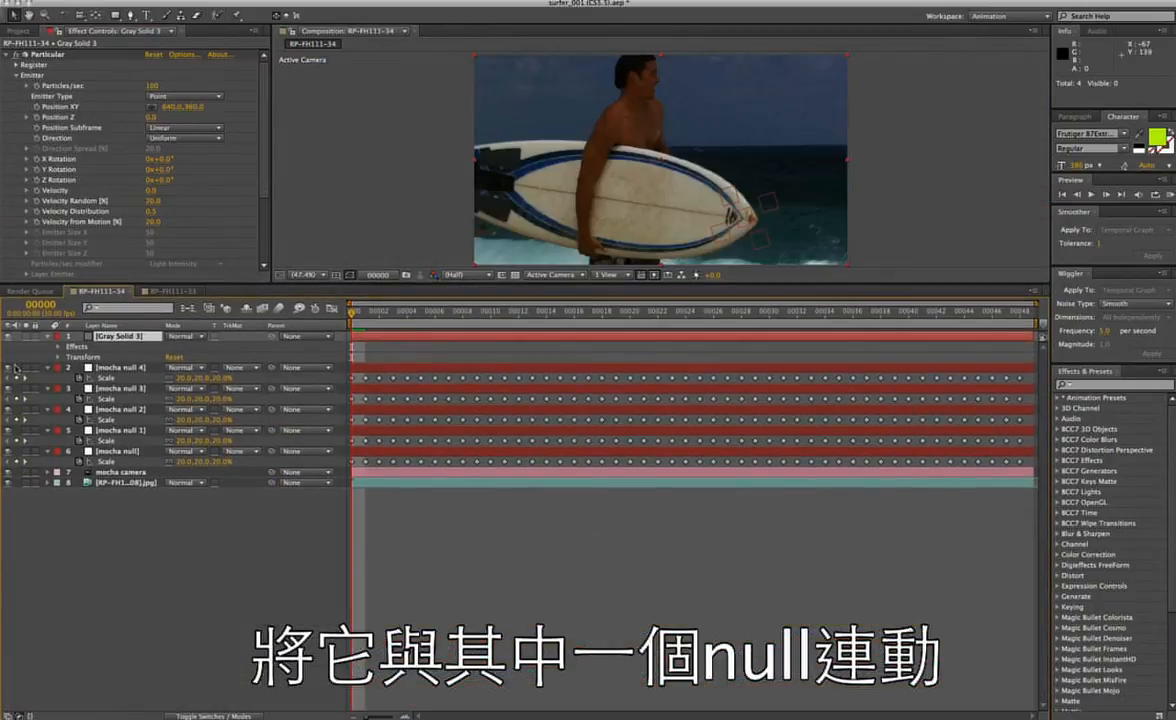
pyautogui.click(58, 347)
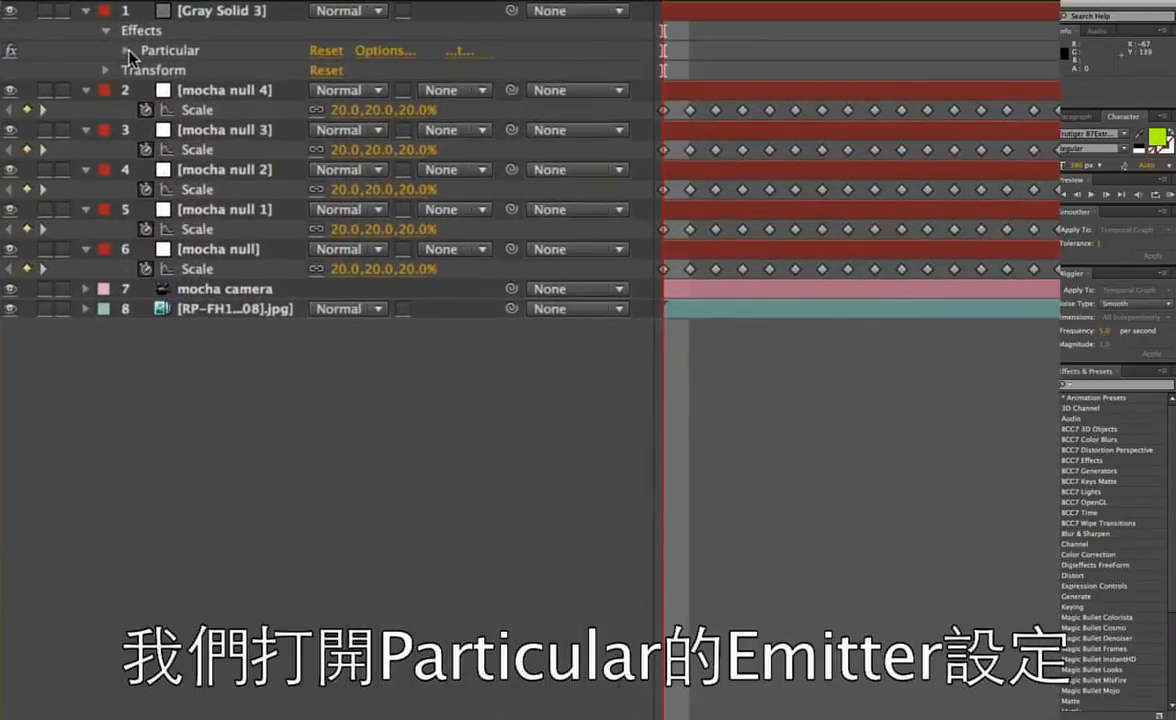
pyautogui.click(66, 357)
pyautogui.click(145, 71)
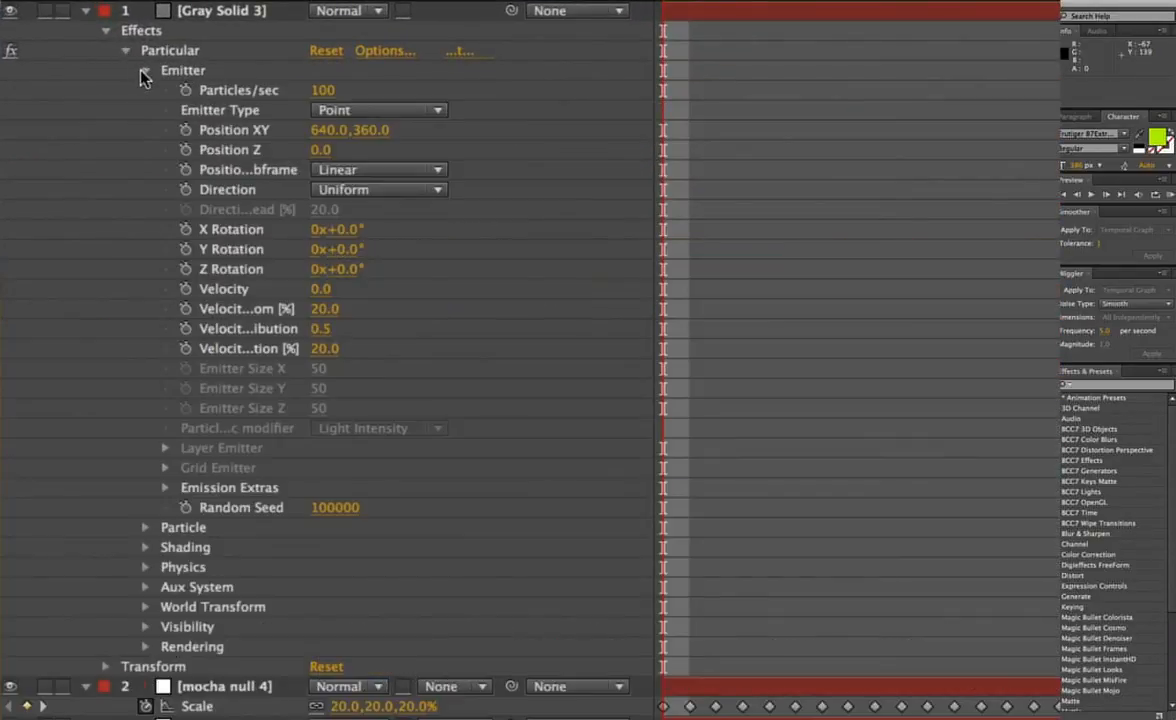
pyautogui.scroll(-3, 482, 412)
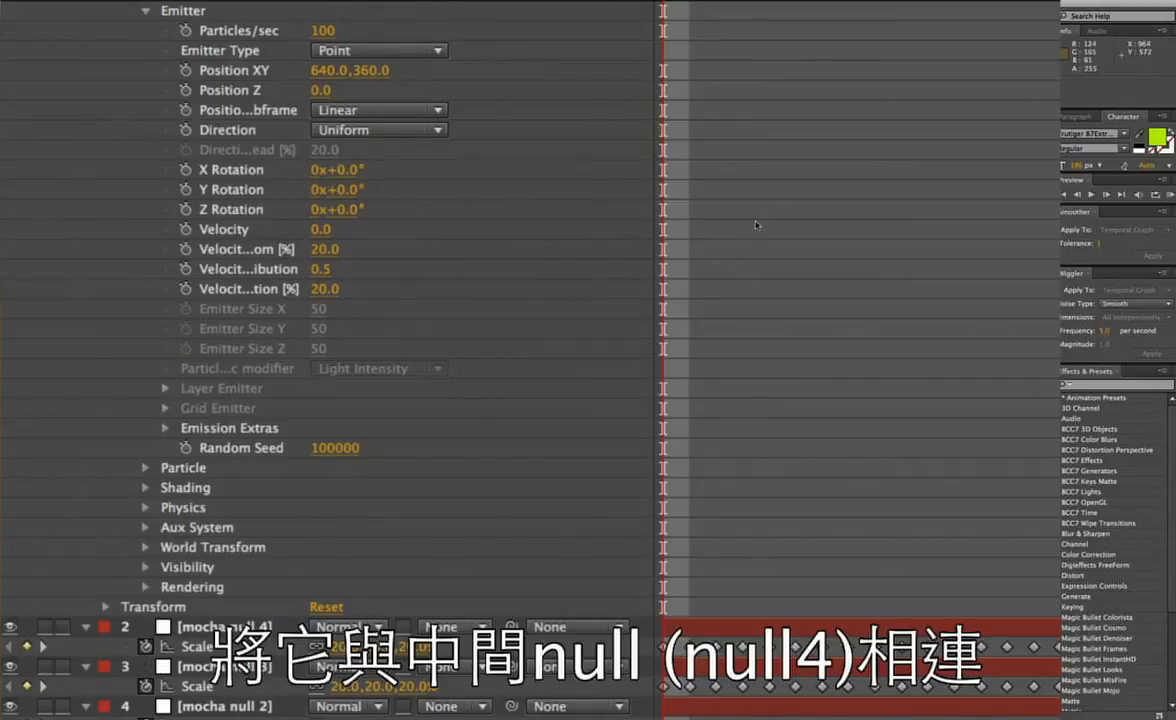
# Reveal mocha null 4's Position and link the emitter's Position XY to it with an expression whose last line is [temp[0], temp[1]].
pyautogui.click(217, 627)
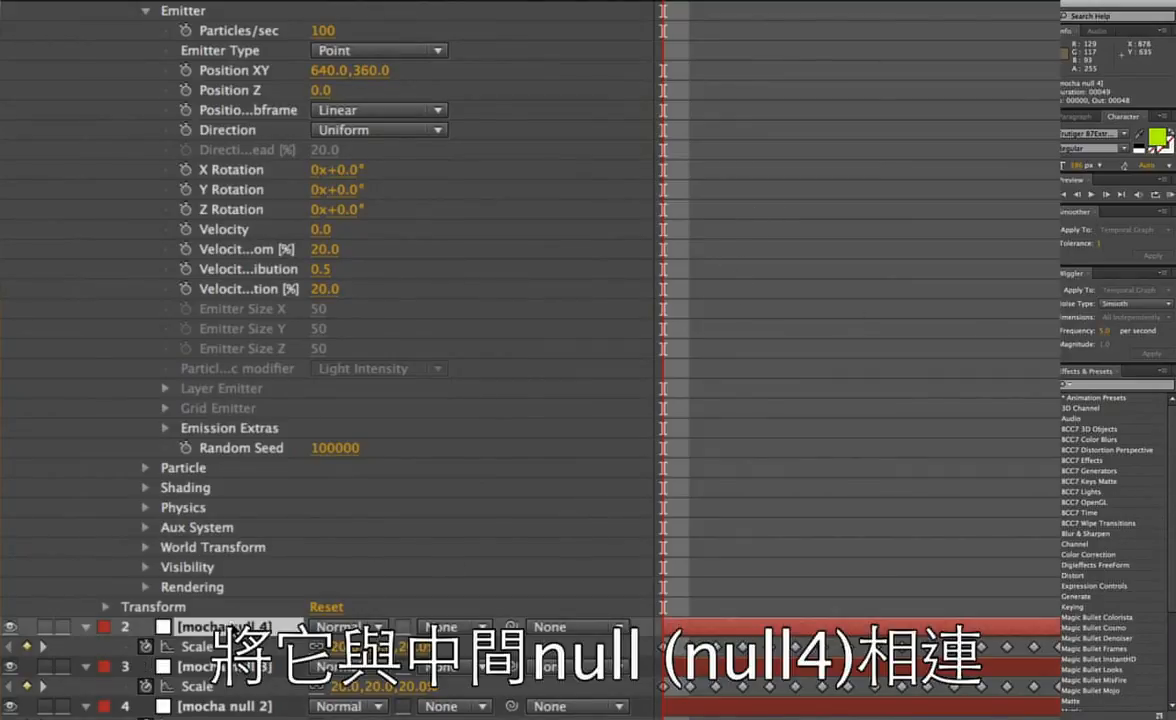
pyautogui.press('p')
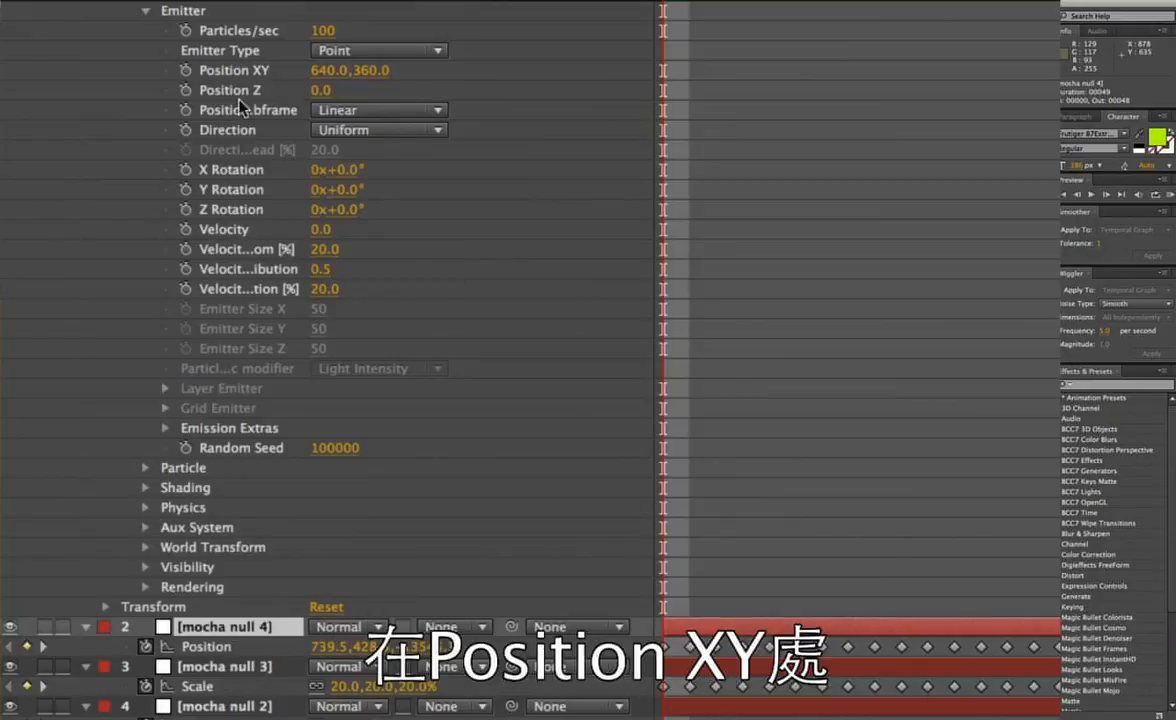
pyautogui.keyDown('alt'); pyautogui.click(187, 72); pyautogui.keyUp('alt')
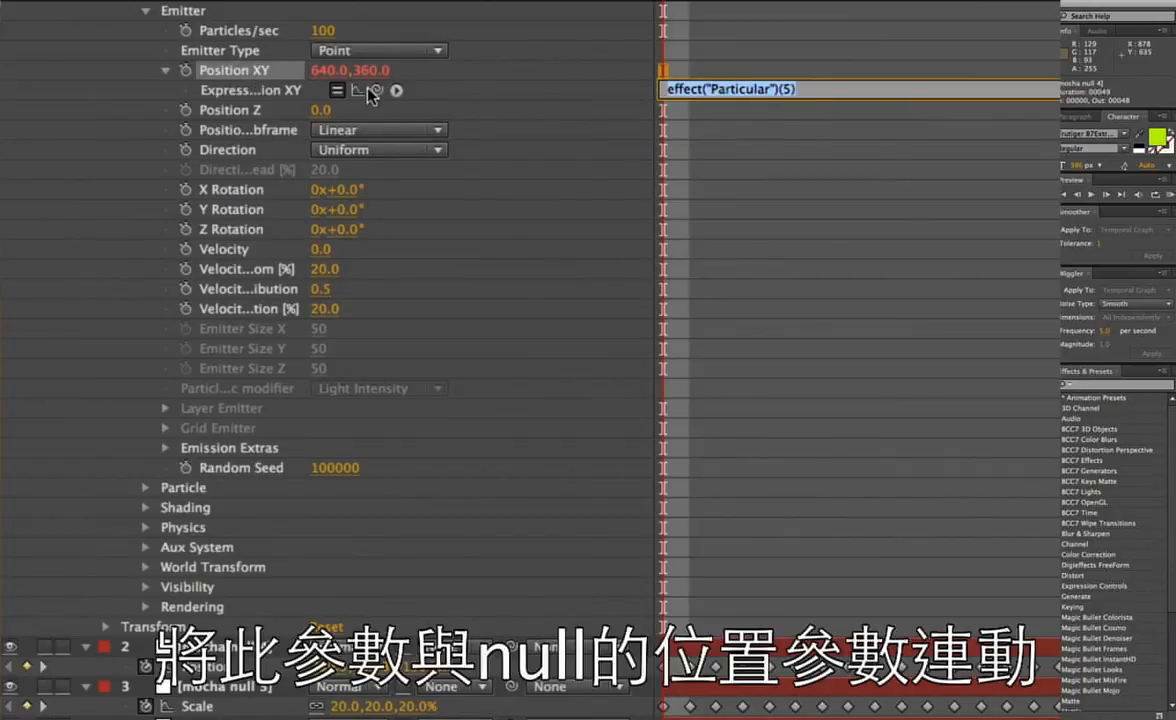
pyautogui.moveTo(376, 92); pyautogui.dragTo(243, 664)
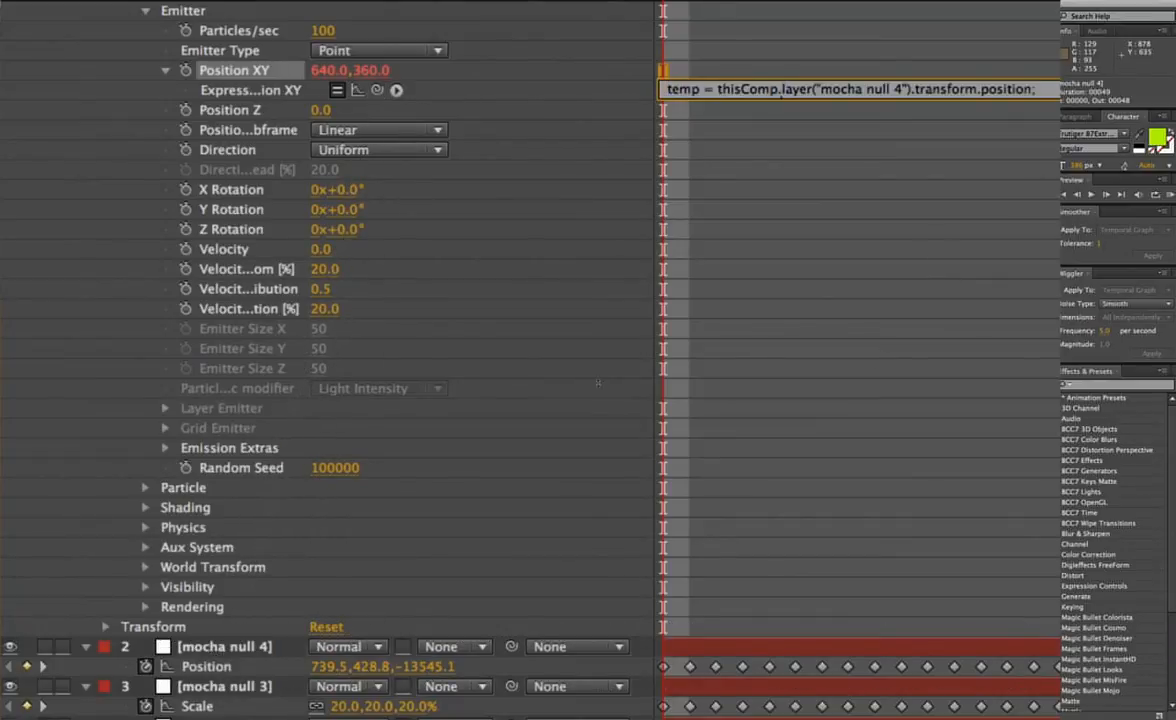
pyautogui.moveTo(593, 384); pyautogui.dragTo(592, 425)
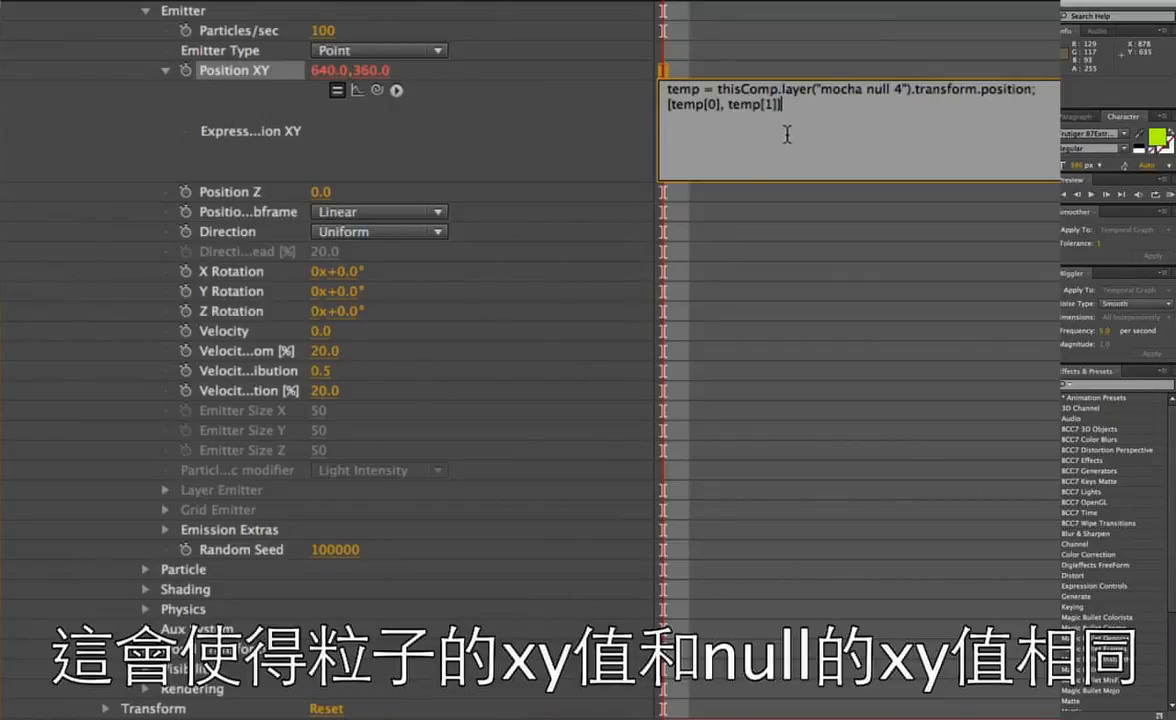
pyautogui.click(729, 31)
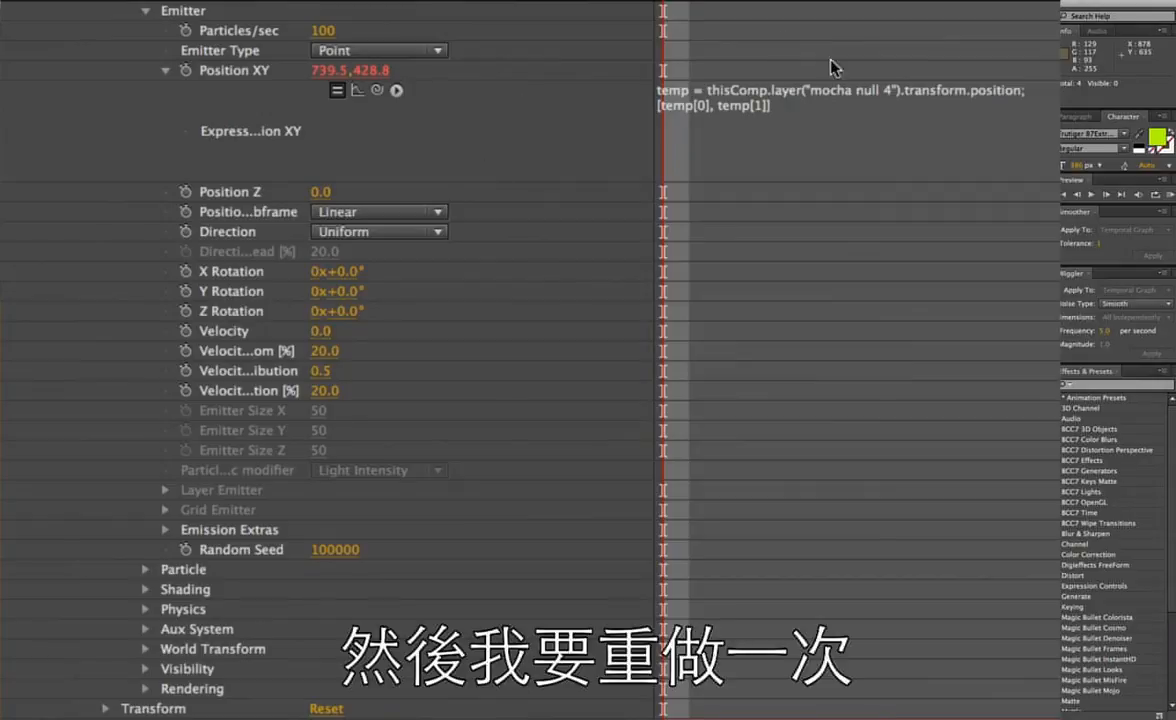
# Copy the Position XY expression and paste it as a new expression on the emitter's Position Z, enlarging the expression field.
pyautogui.click(742, 120)
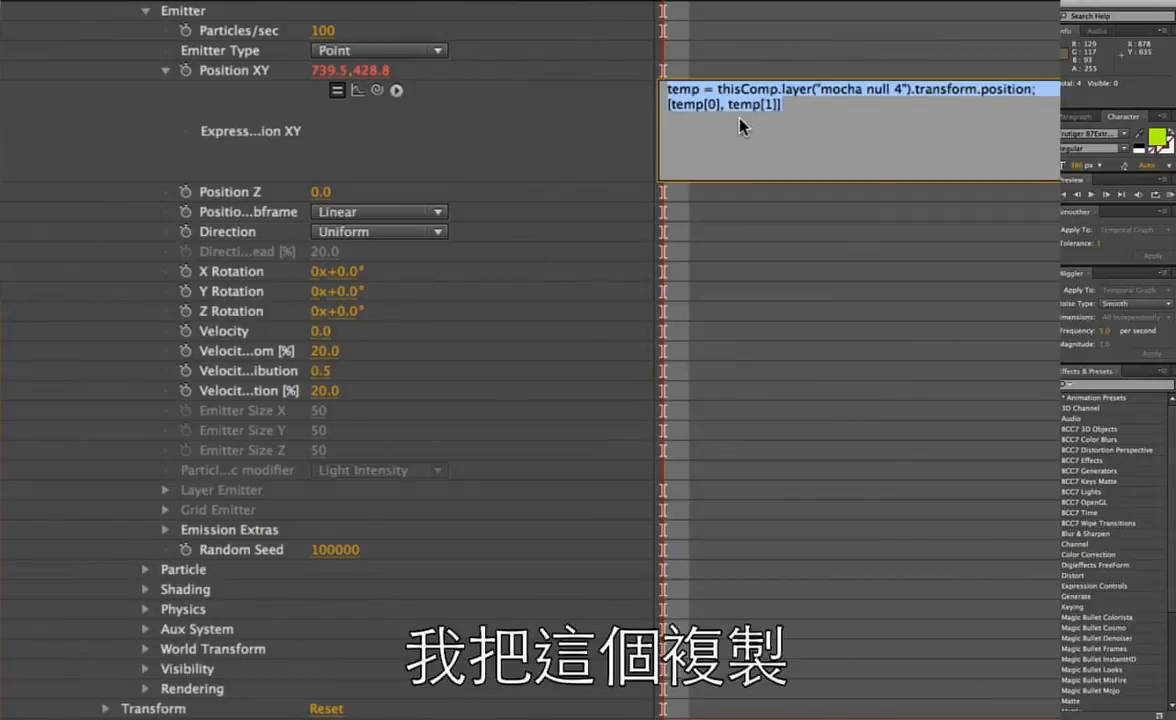
pyautogui.click(222, 192)
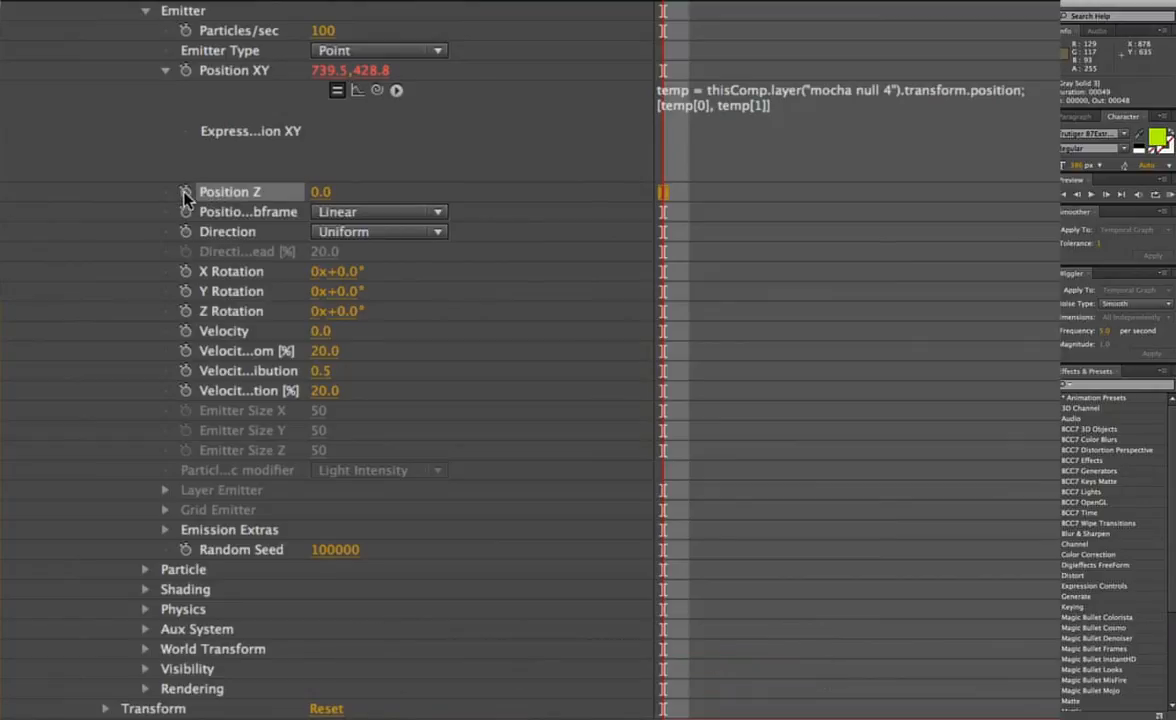
pyautogui.keyDown('alt'); pyautogui.click(185, 192); pyautogui.keyUp('alt')
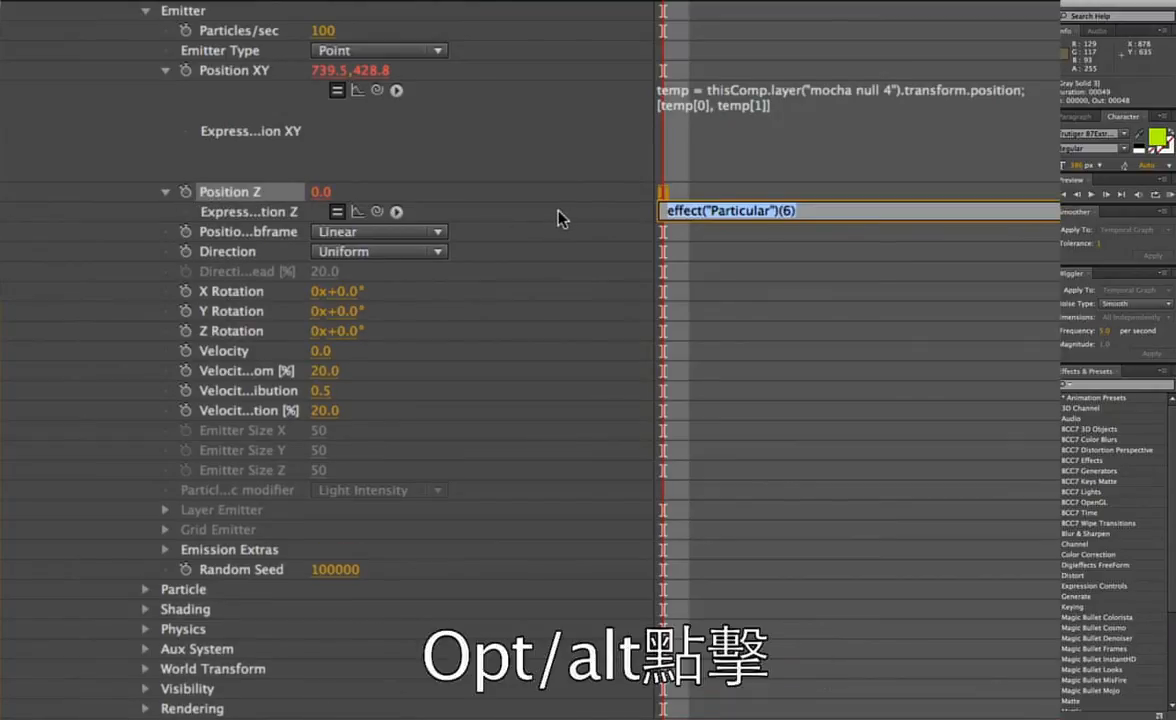
pyautogui.hotkey('ctrl', 'v')
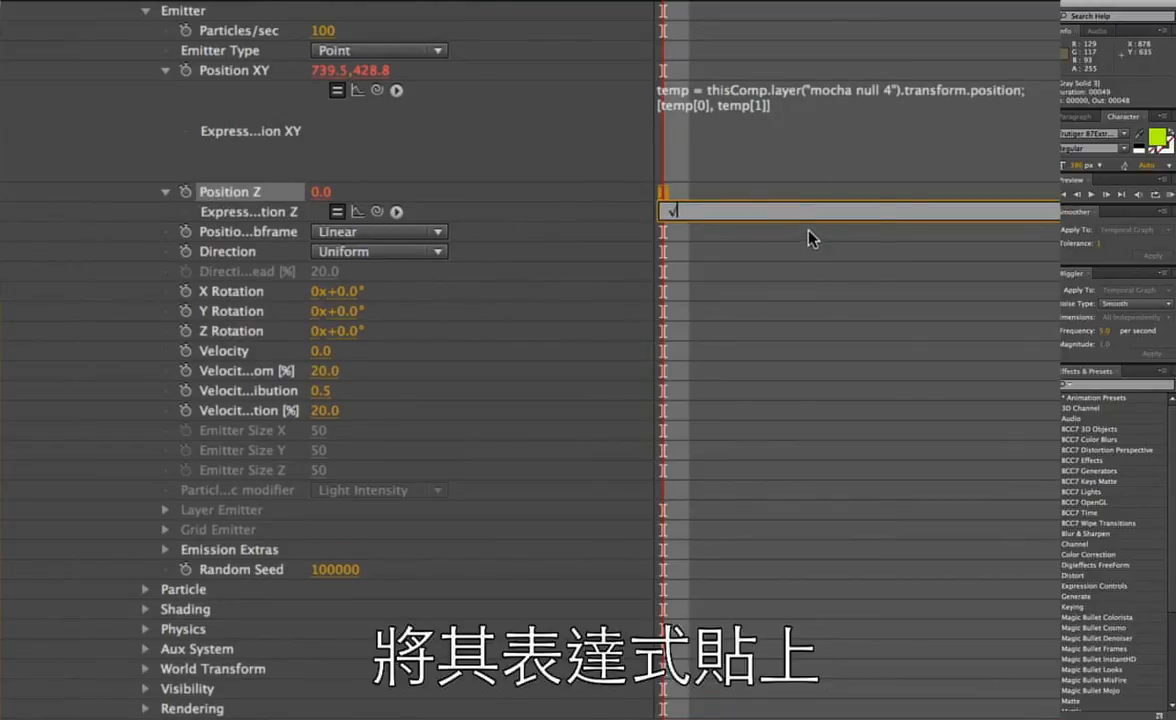
pyautogui.moveTo(796, 217); pyautogui.dragTo(569, 207)
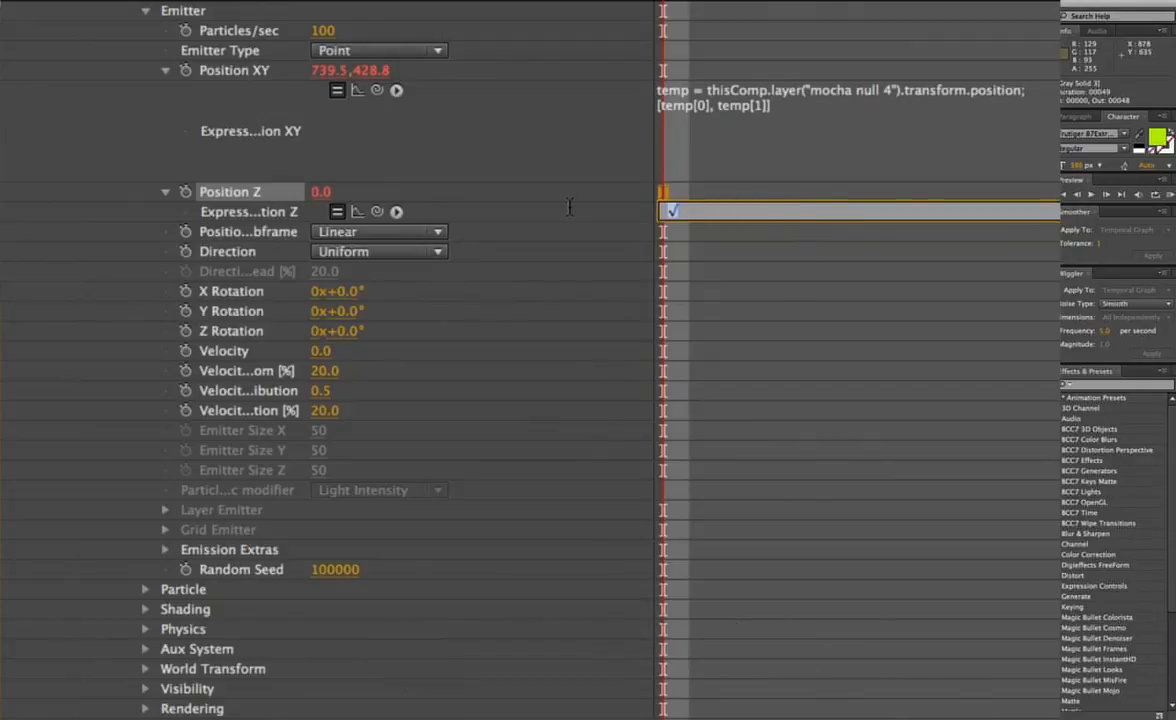
pyautogui.press('BackSpace')
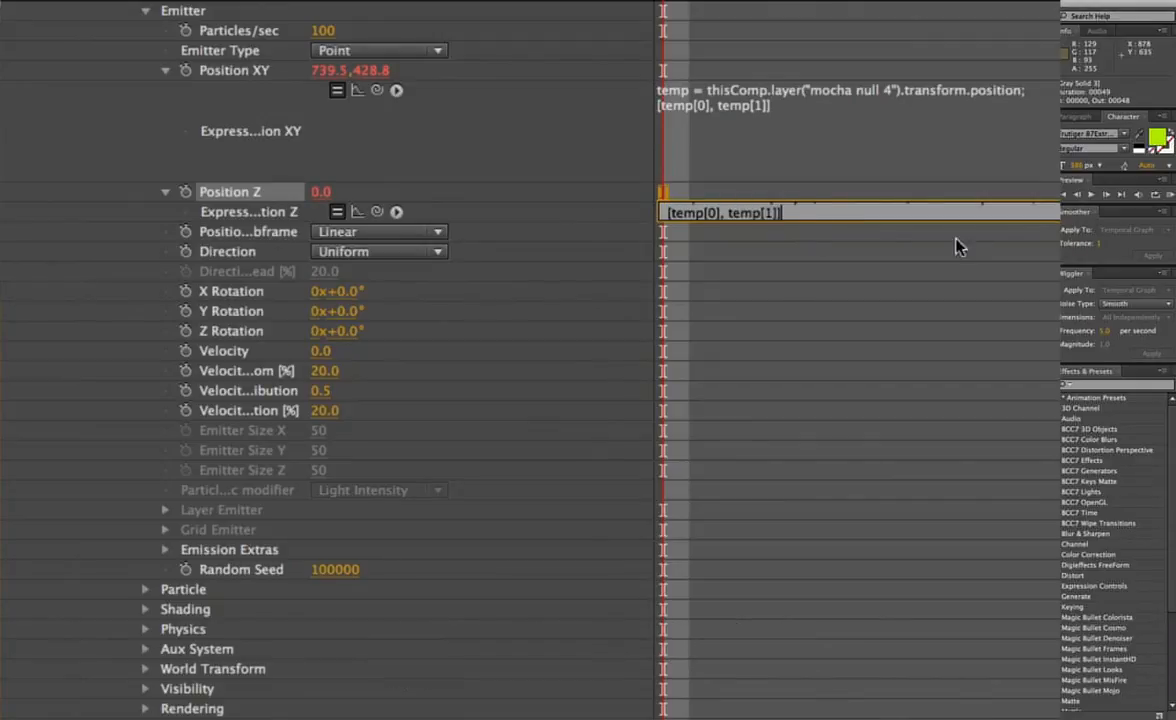
pyautogui.moveTo(905, 221); pyautogui.dragTo(905, 321)
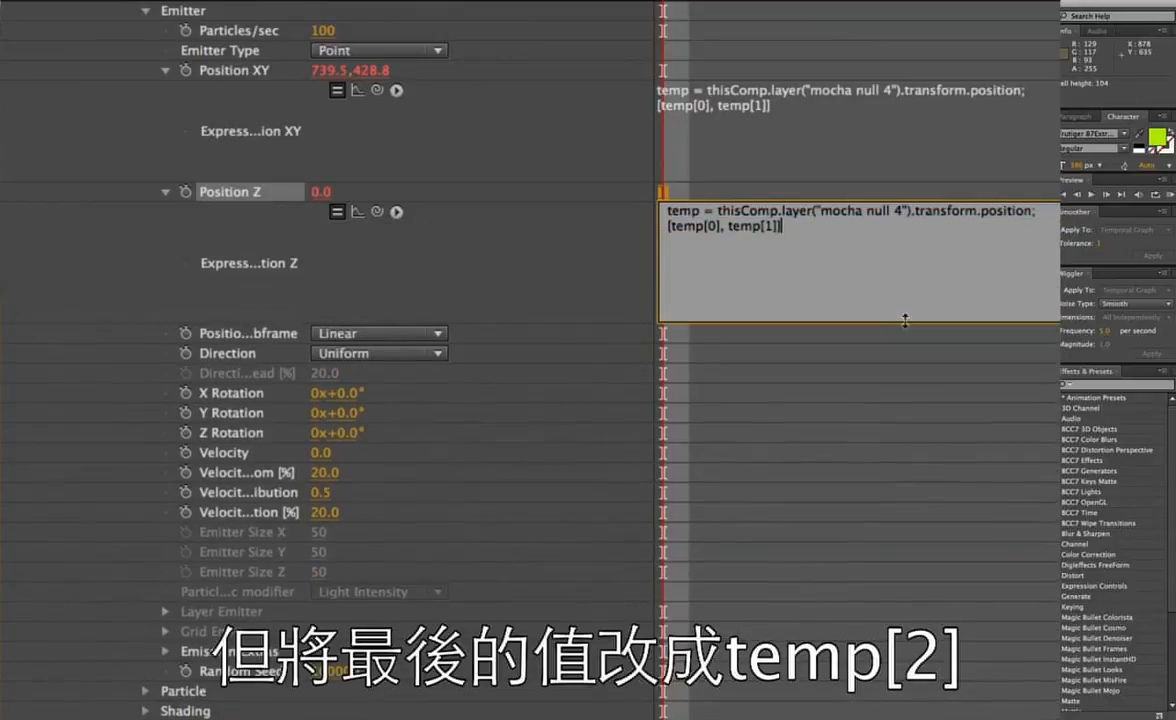
# Change the last line of the Position Z expression to temp[2] so it takes the null's Z value.
pyautogui.moveTo(827, 239); pyautogui.dragTo(628, 222)
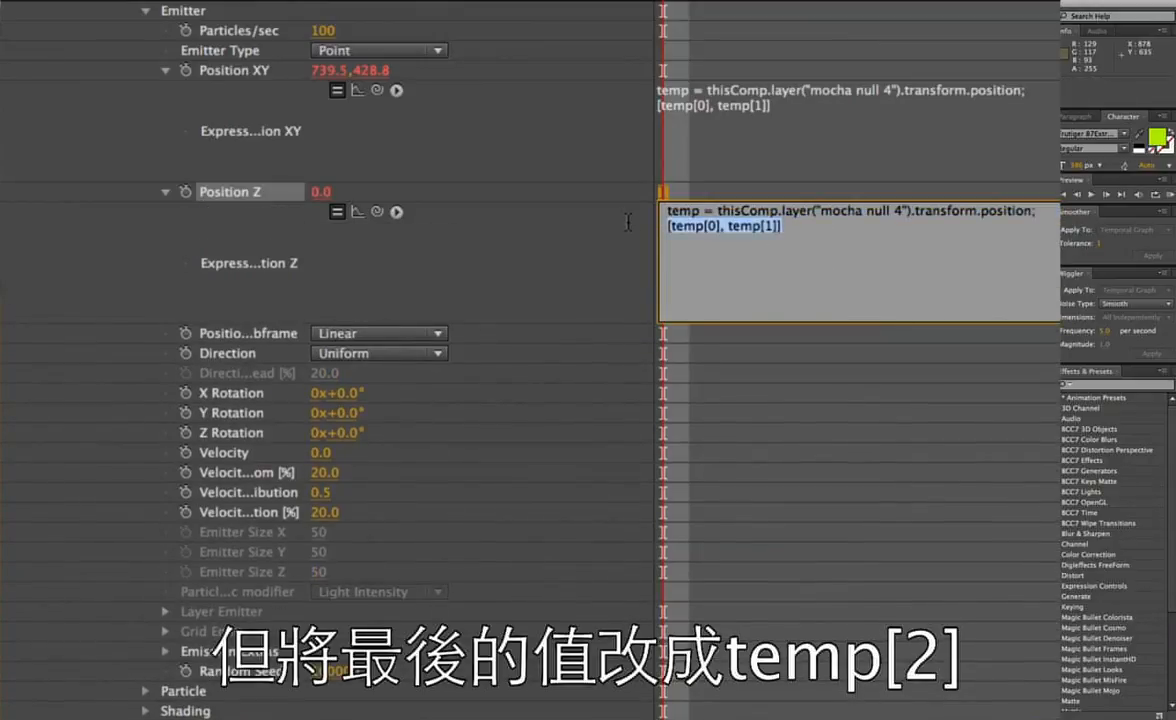
pyautogui.write('temp')
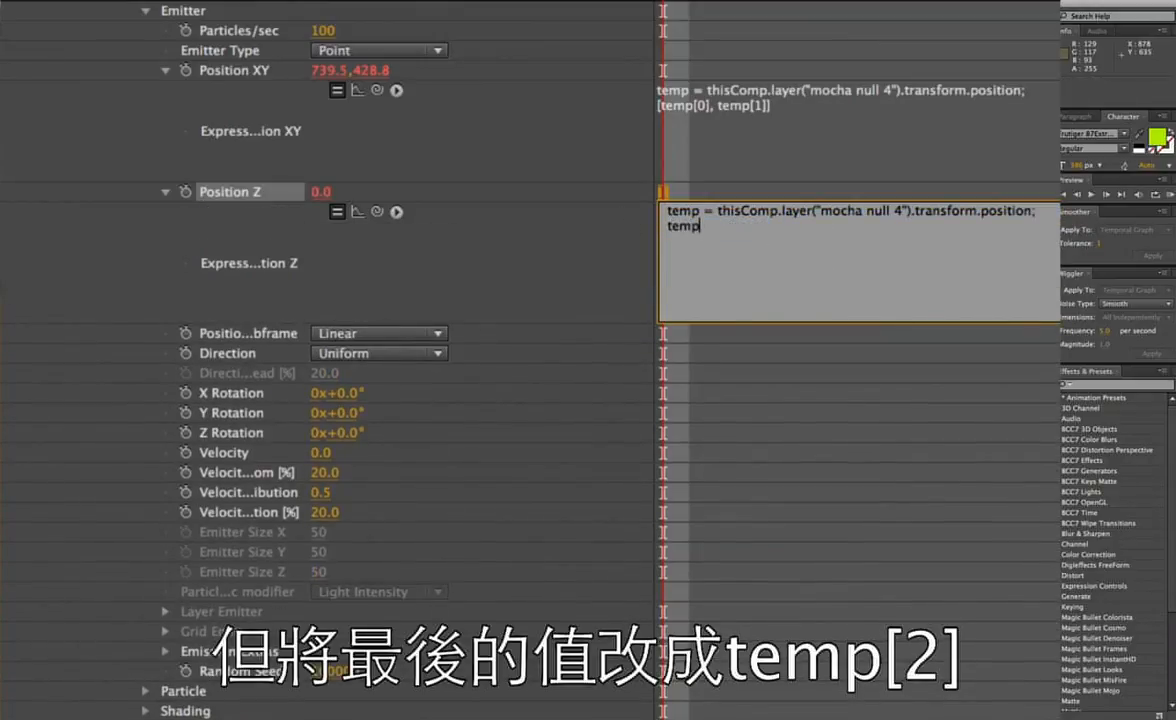
pyautogui.write('[2]')
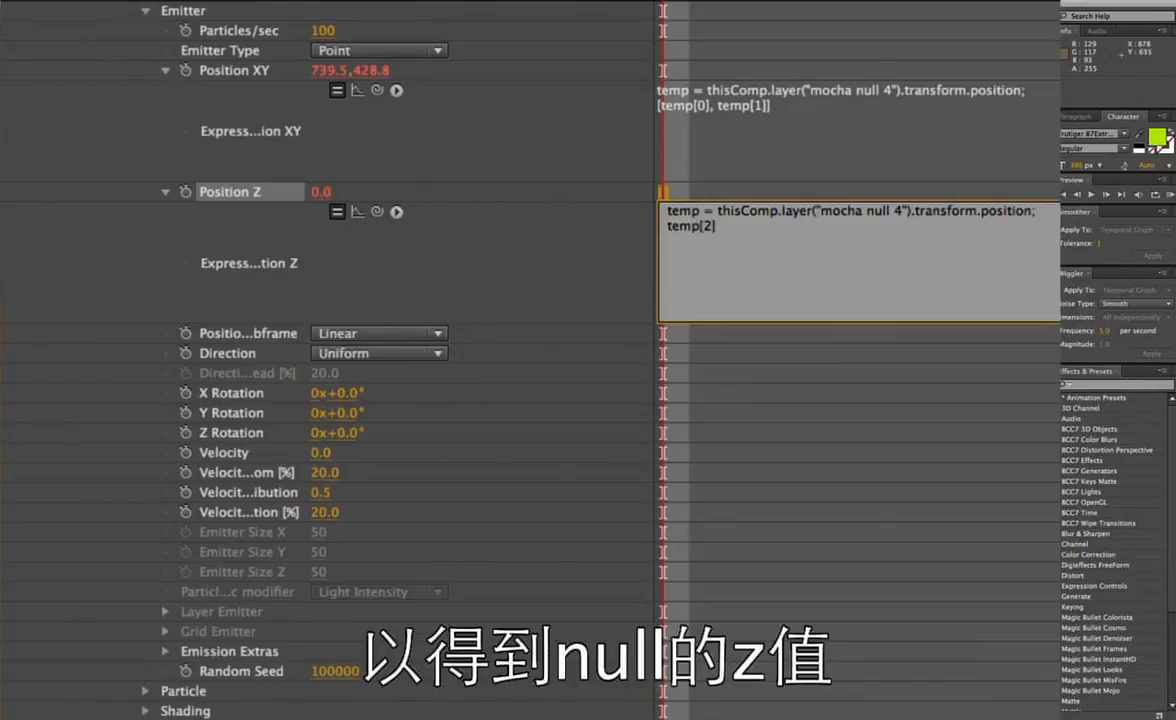
pyautogui.click(776, 171)
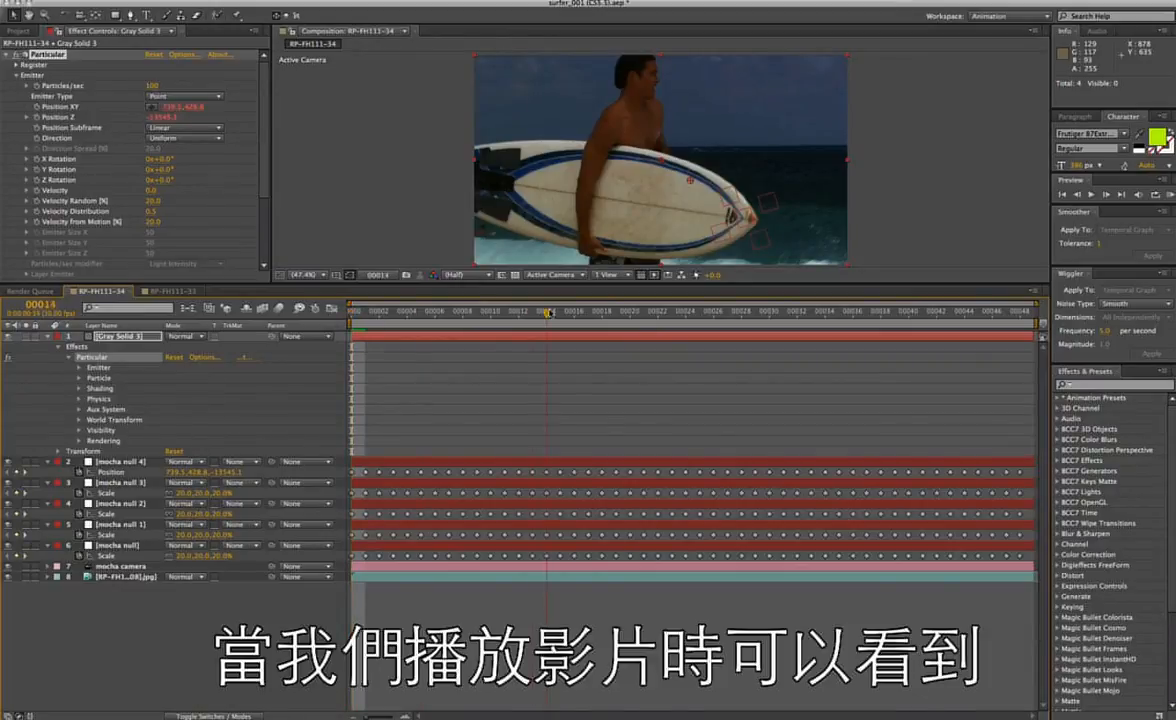
# Scrub to the end of the composition and play it to check how the particles emit from the surfboard's nose.
pyautogui.click(560, 312)
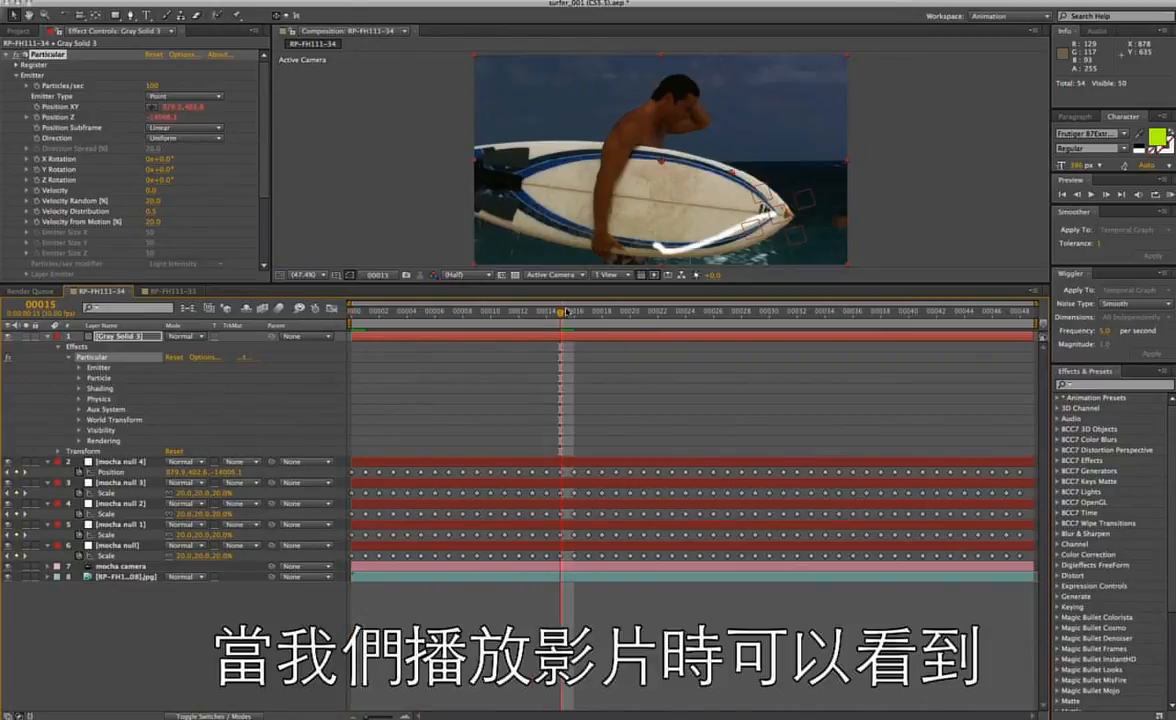
pyautogui.click(782, 328)
pyautogui.moveTo(785, 314); pyautogui.dragTo(1025, 317)
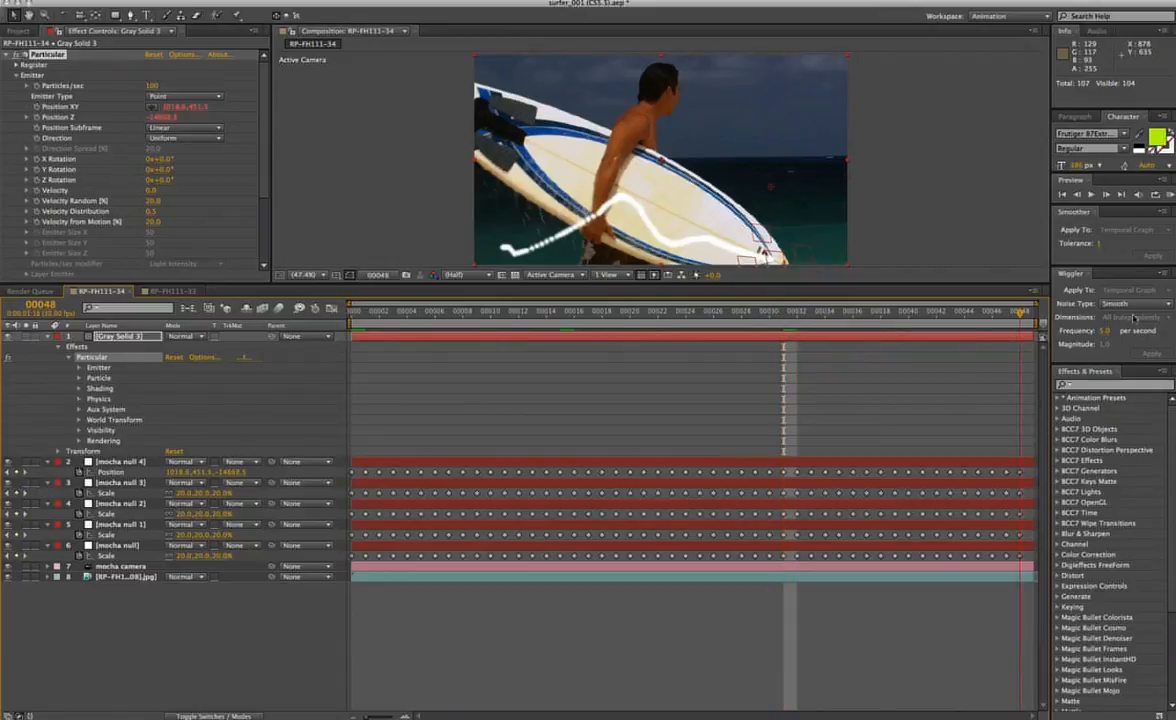
pyautogui.press('space')
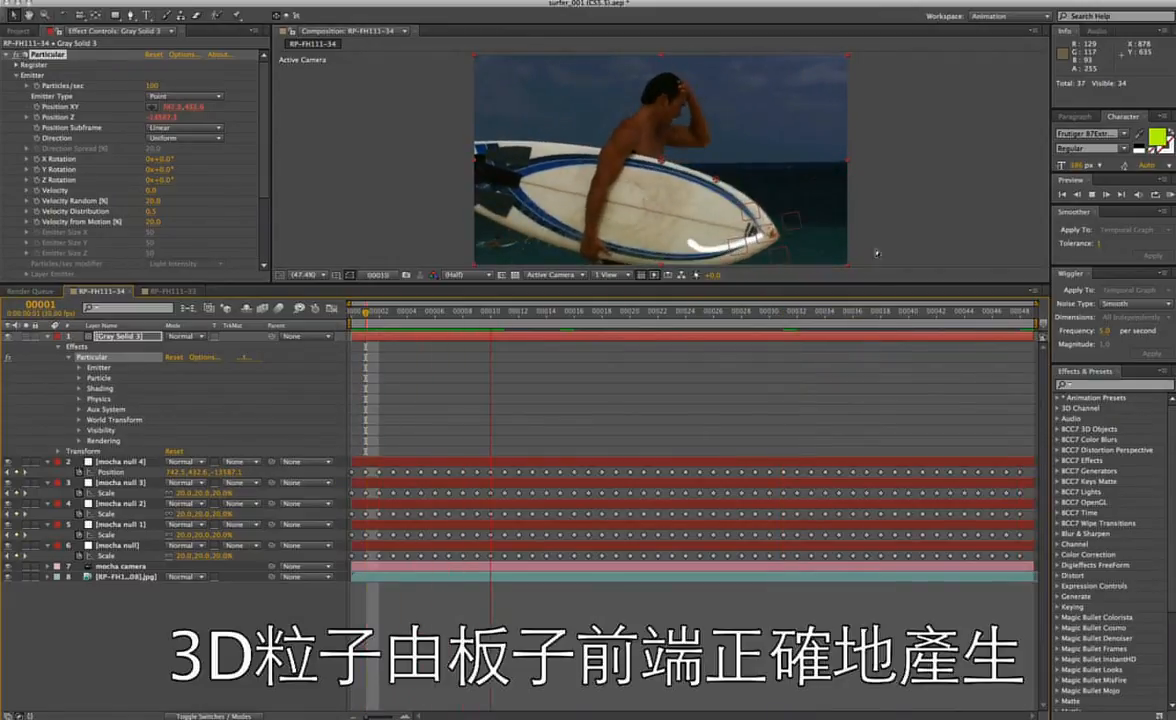